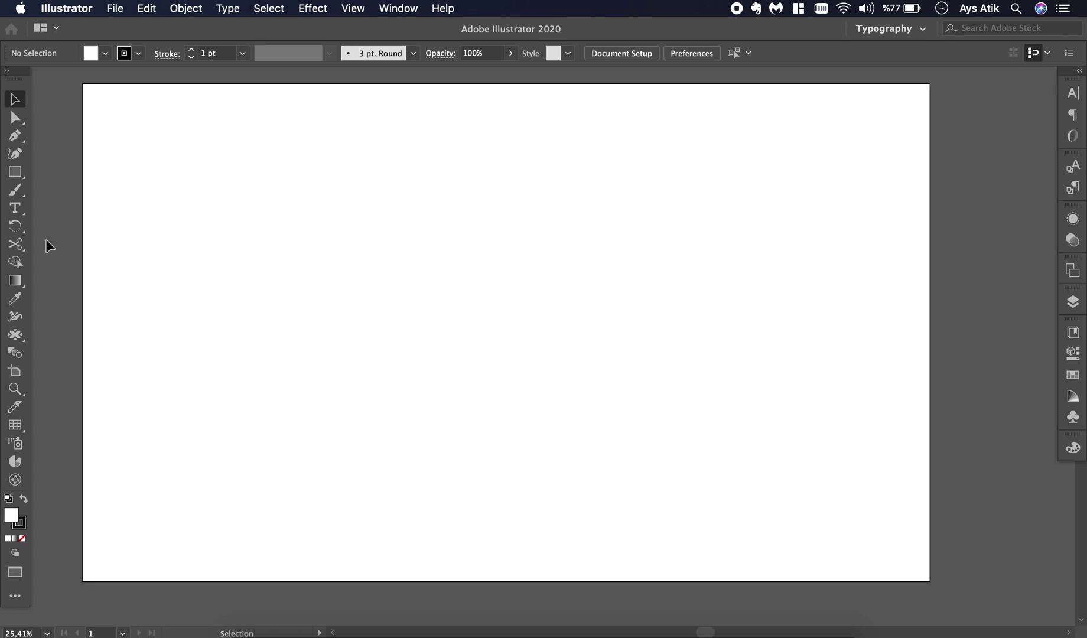
Start a text object on the artboard and set its font size to 400 pt.
click(15, 208)
click(225, 244)
click(762, 54)
text(400)
key(Return)
Move the text to the artboard's left side and replace its content with a single 2.
click(15, 99)
drag(341, 193, 232, 291)
double_click(347, 300)
key(super+a)
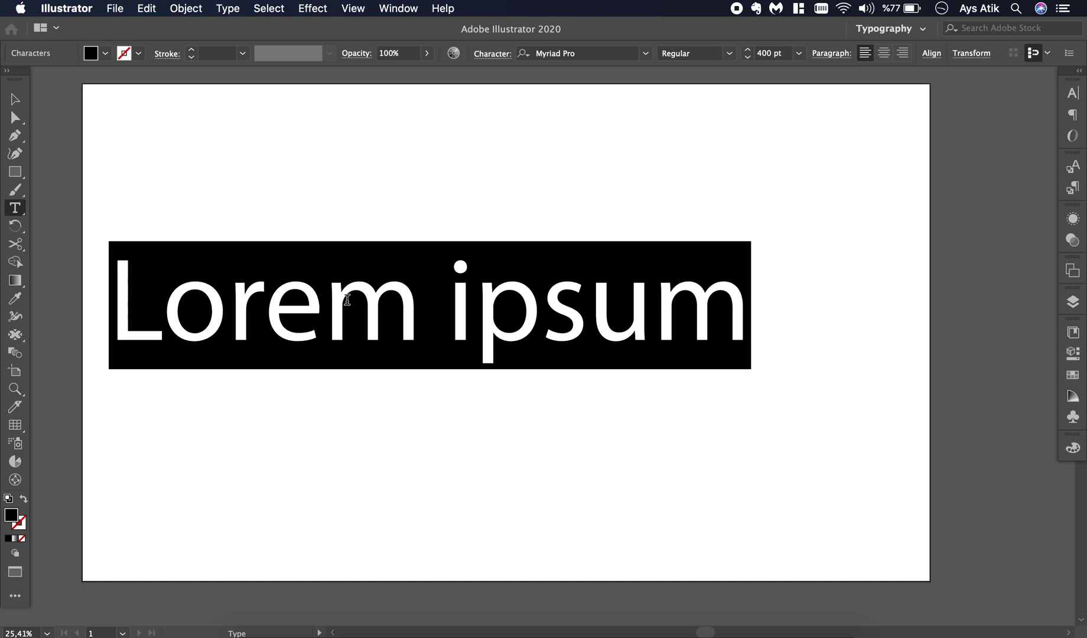
text(23)
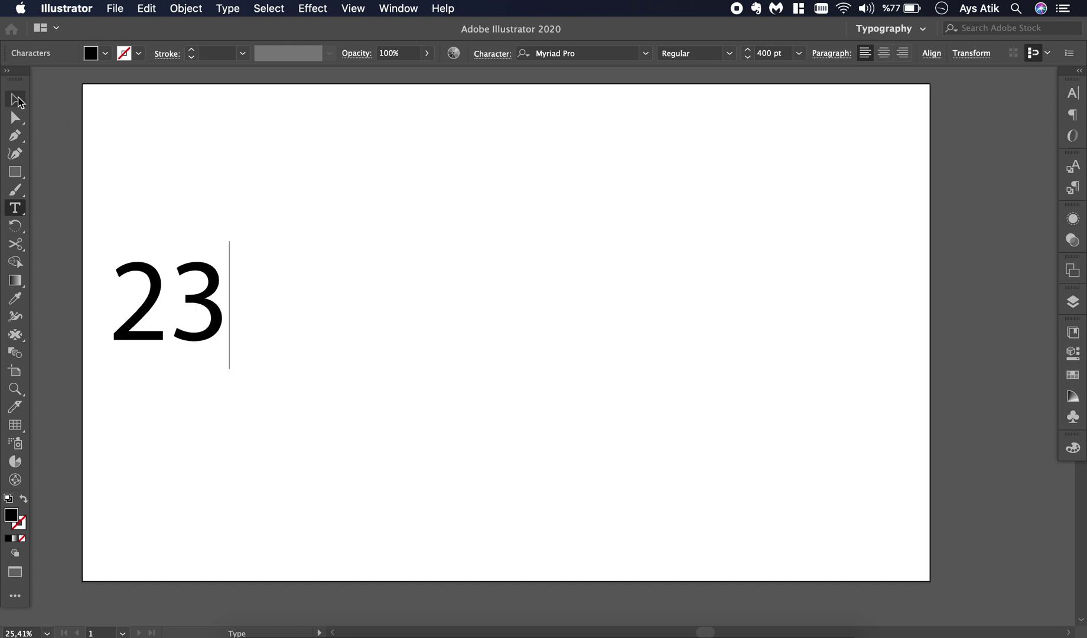
key(BackSpace)
key(Escape)
Duplicate the 2 to its right, change the copy to 3, and select both numerals.
drag(141, 290, 243, 289)
key(t)
double_click(245, 322)
text(3)
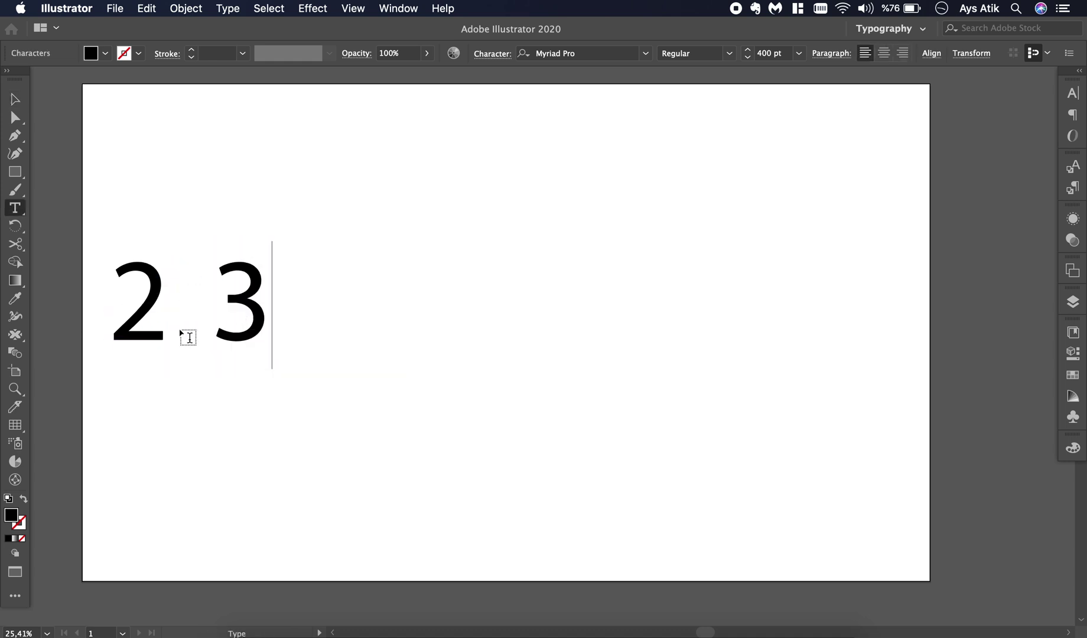
click(24, 101)
drag(300, 220, 75, 379)
click(650, 53)
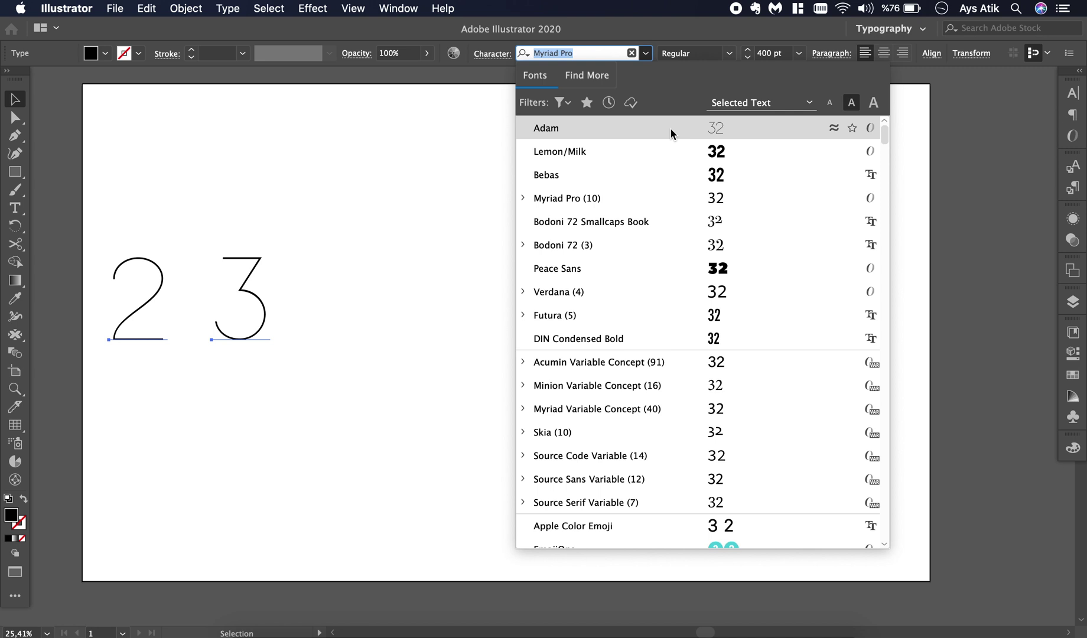
Apply the Adam font to both numerals, then move the 3 right and the 2 beside it.
click(671, 129)
click(399, 258)
drag(250, 311, 366, 347)
drag(147, 310, 263, 353)
scroll(209, 277, up, 2)
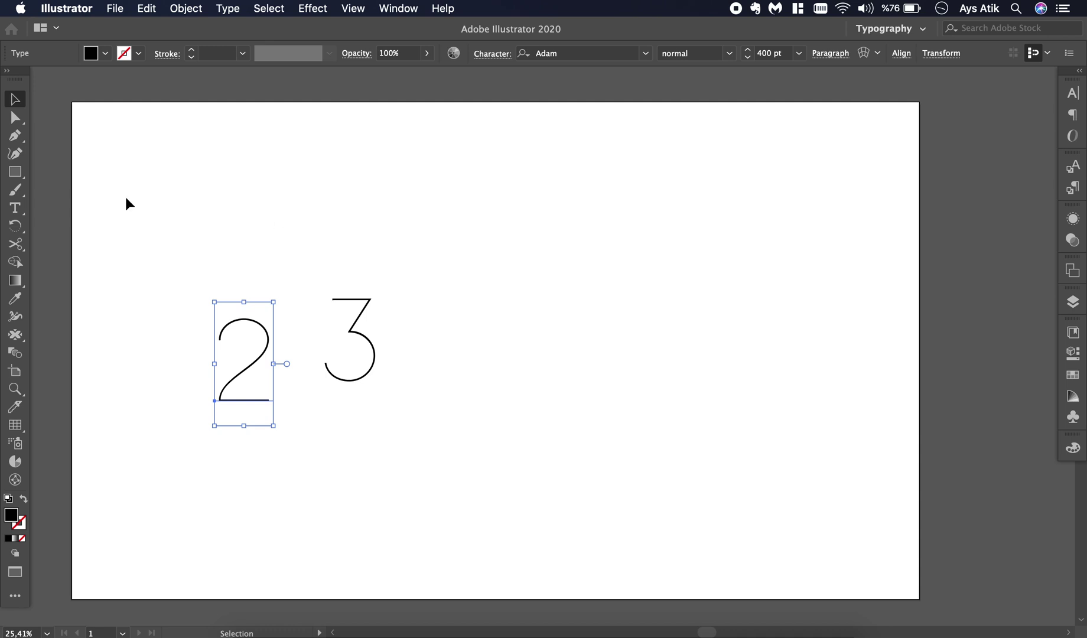
click(15, 172)
Draw an artboard-sized rectangle, fill it dark grey, and send it behind the numerals.
drag(71, 103, 919, 483)
scroll(553, 364, up, 3)
key(v)
click(105, 53)
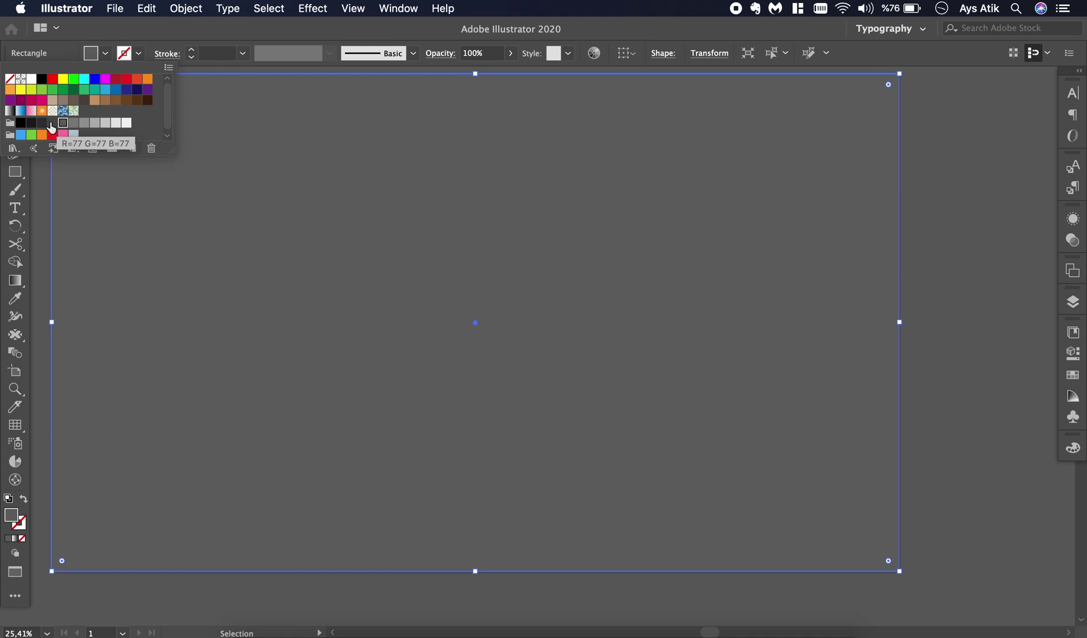
click(52, 123)
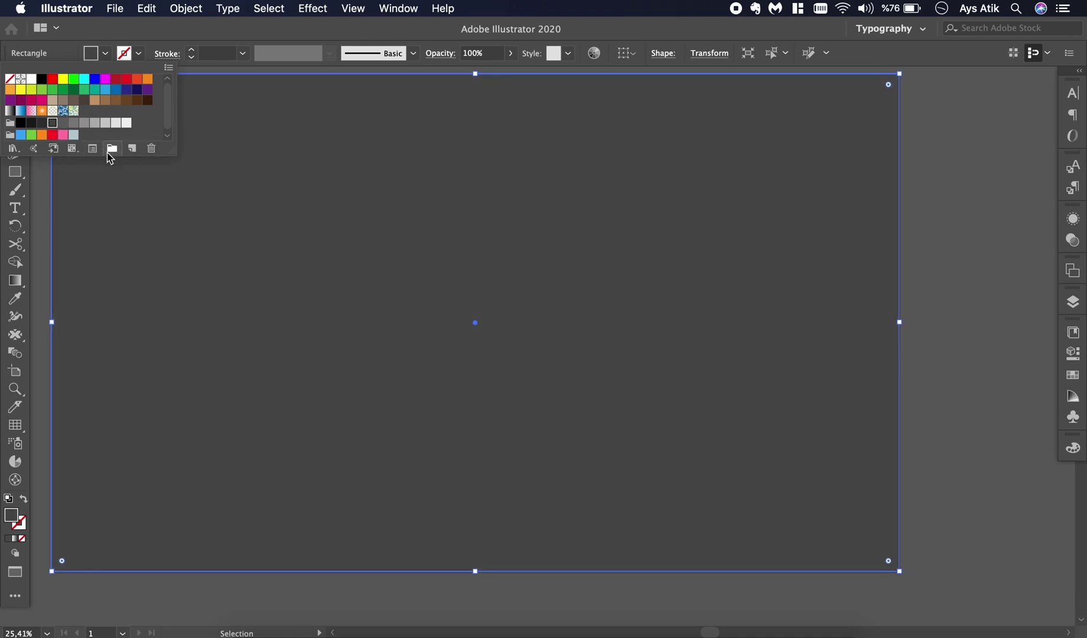
click(38, 177)
right_click(199, 209)
mouse_move(313, 462)
click(380, 503)
Select both the 3 and the 2 to give them a white fill.
click(960, 277)
scroll(961, 277, up, 2)
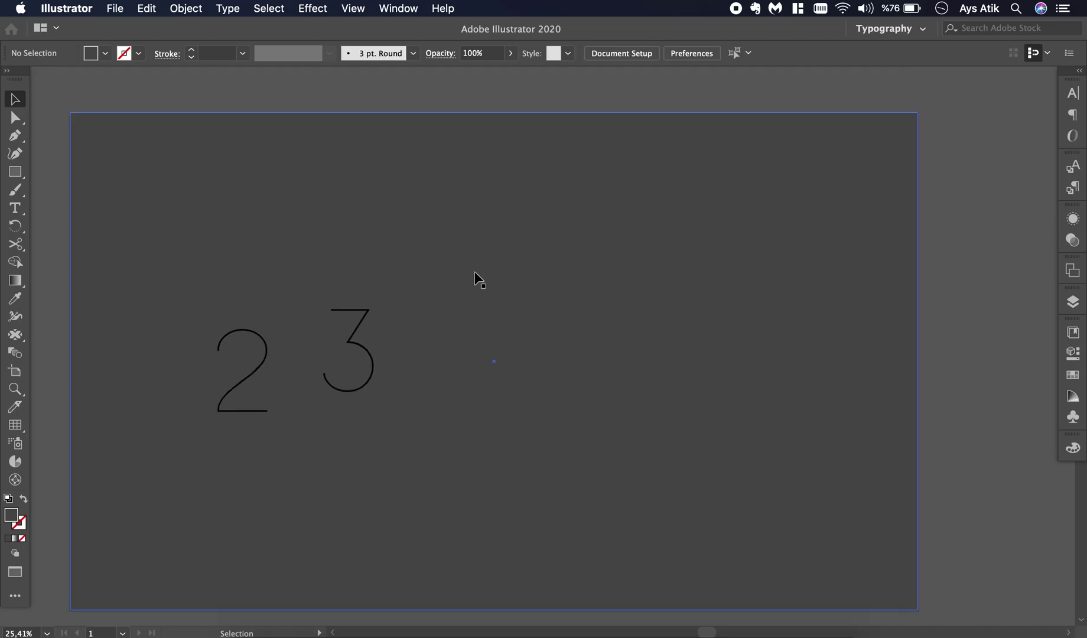
click(361, 344)
shift+click(268, 355)
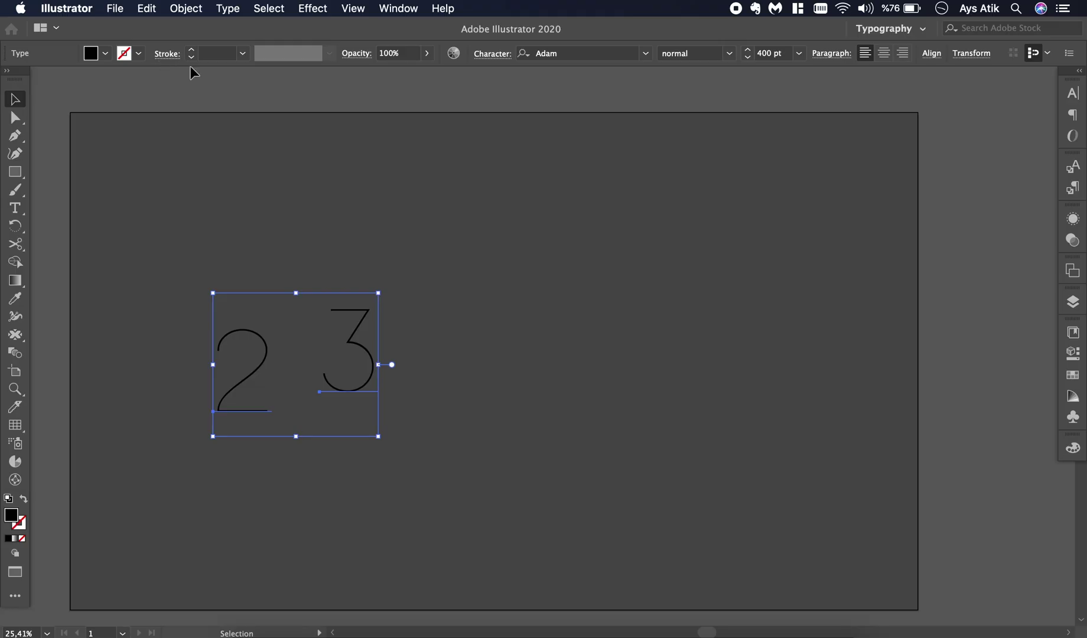
click(102, 53)
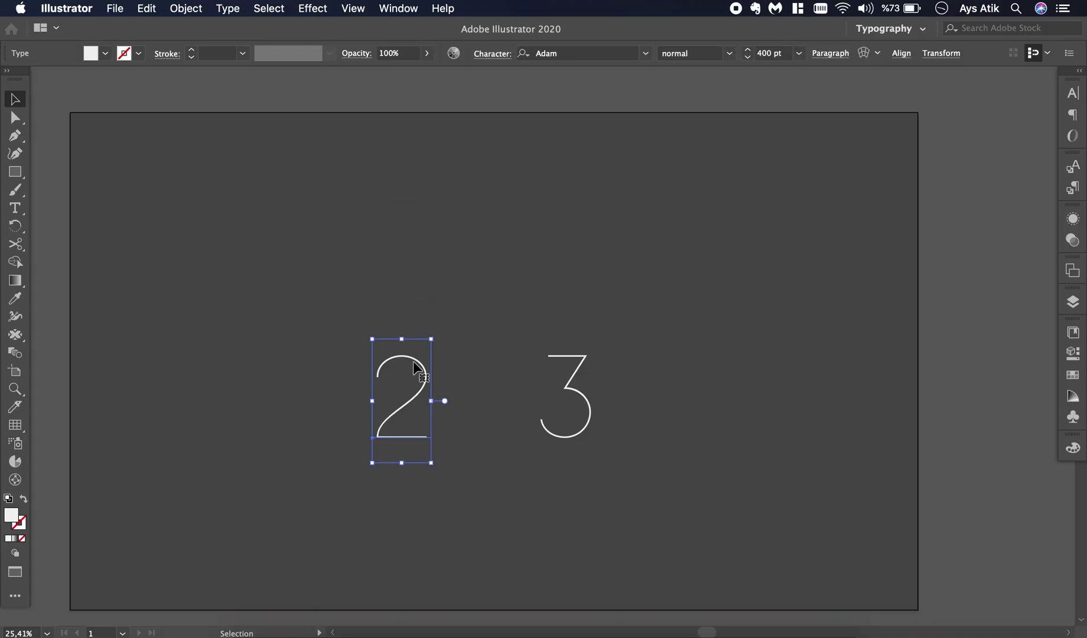
Bring up the 3D Rotate effect for the 2 after backing out of Extrude & Bevel.
scroll(416, 368, right, 5)
scroll(415, 367, down, 2)
click(316, 8)
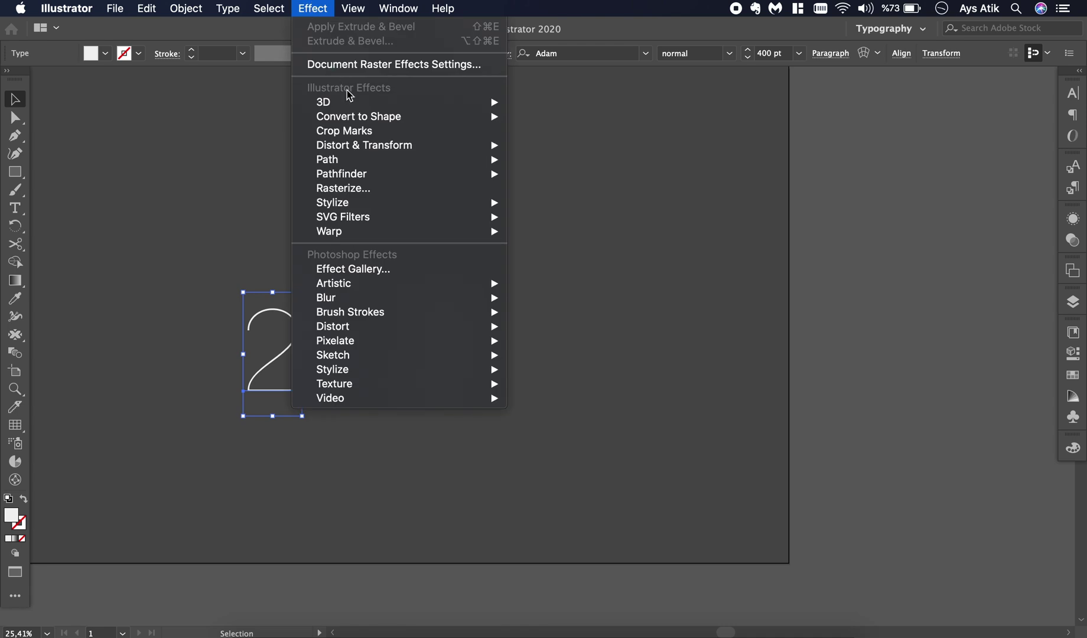
mouse_move(355, 107)
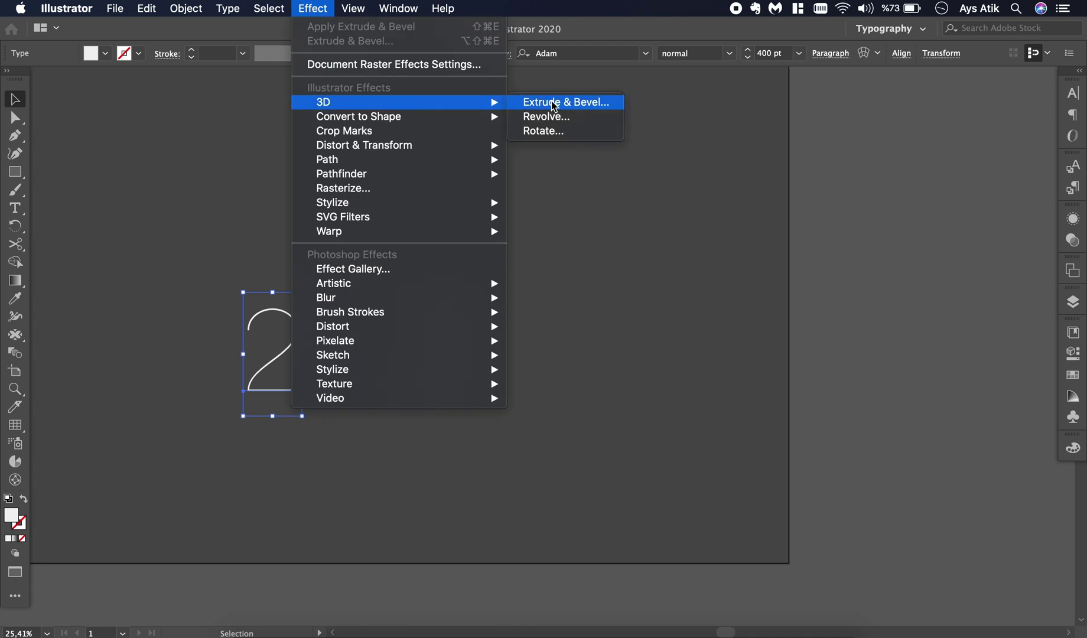
click(591, 106)
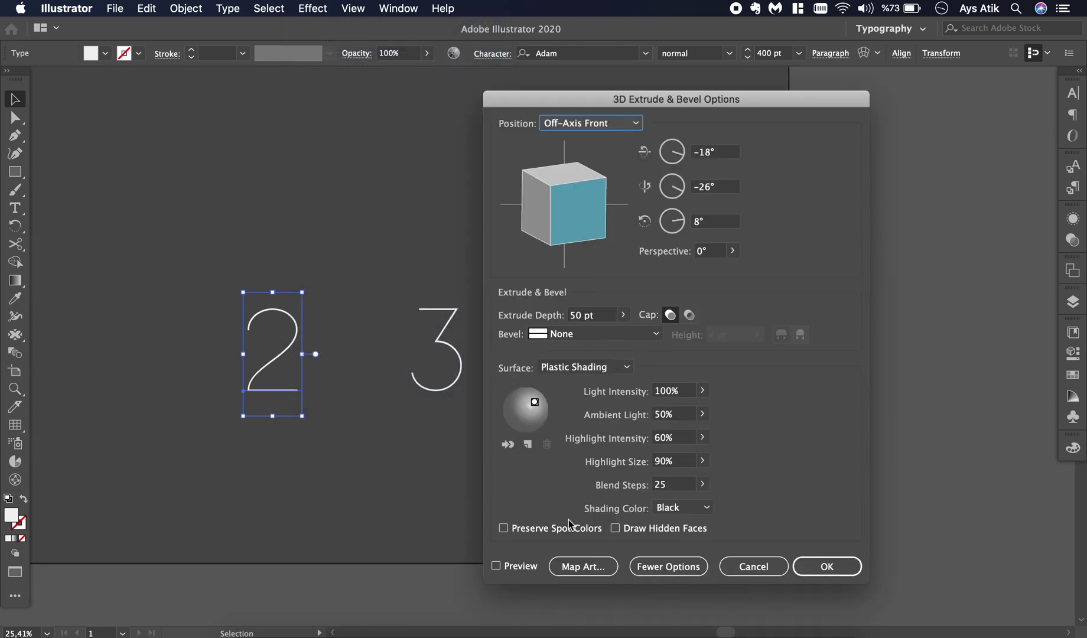
click(751, 565)
click(312, 8)
mouse_move(378, 102)
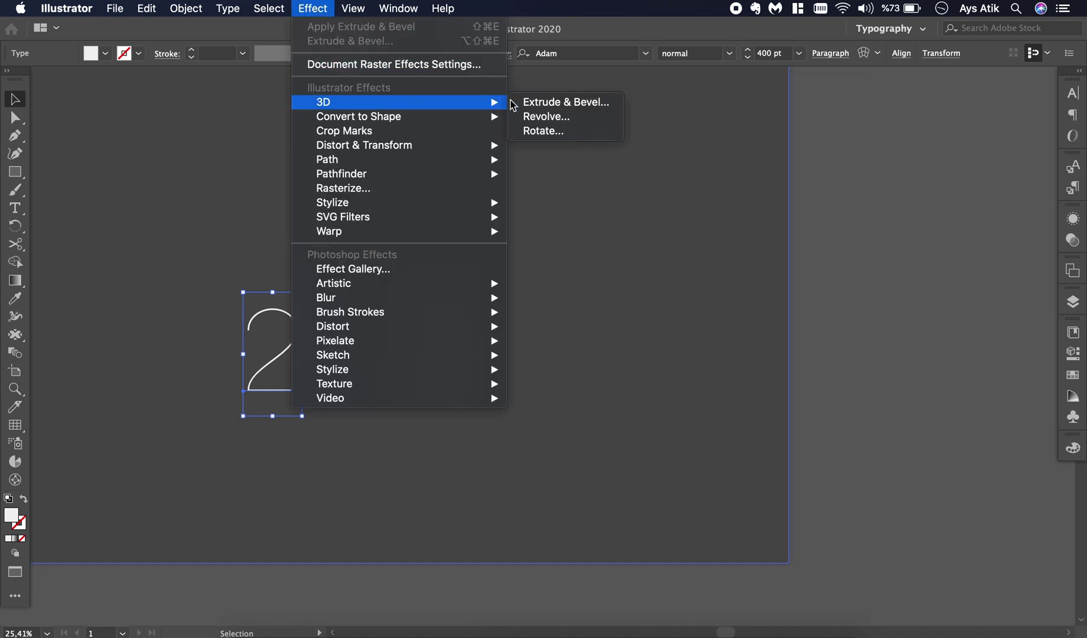
click(541, 131)
With preview on, compare rotation presets and apply Off-Axis Front (-18°, -26°, 8°) to the 2.
click(528, 379)
click(636, 123)
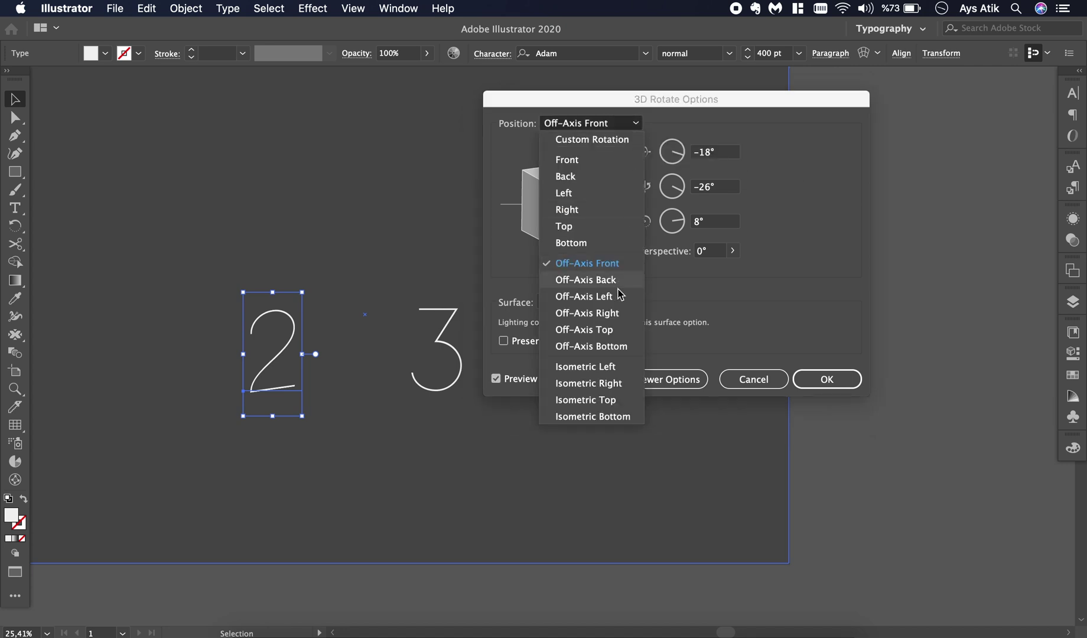
click(602, 366)
click(636, 124)
click(602, 384)
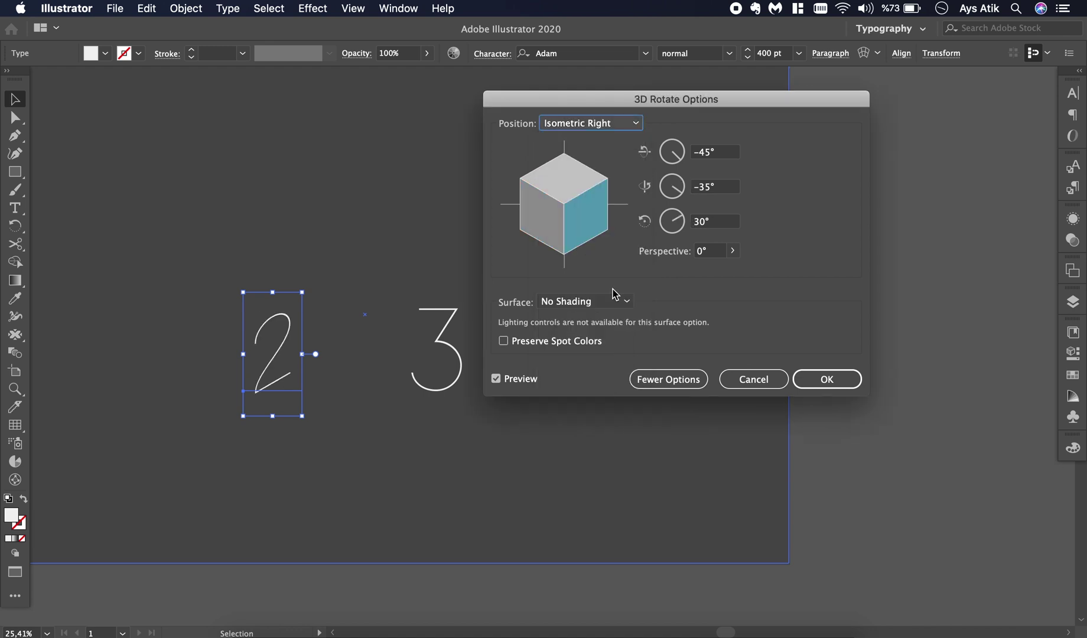
click(637, 124)
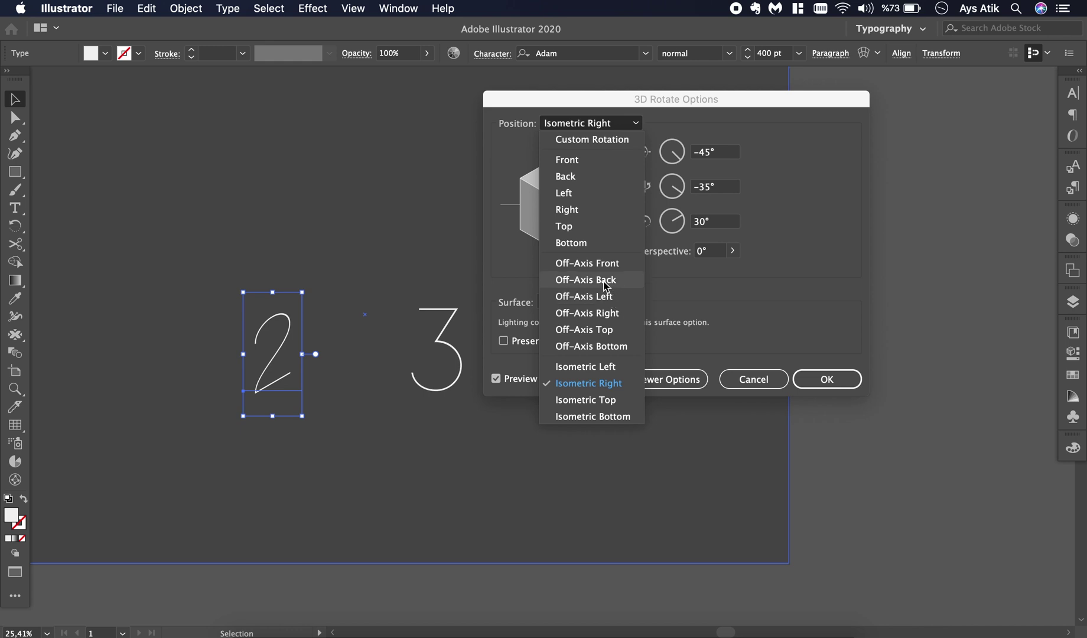
click(606, 283)
click(635, 125)
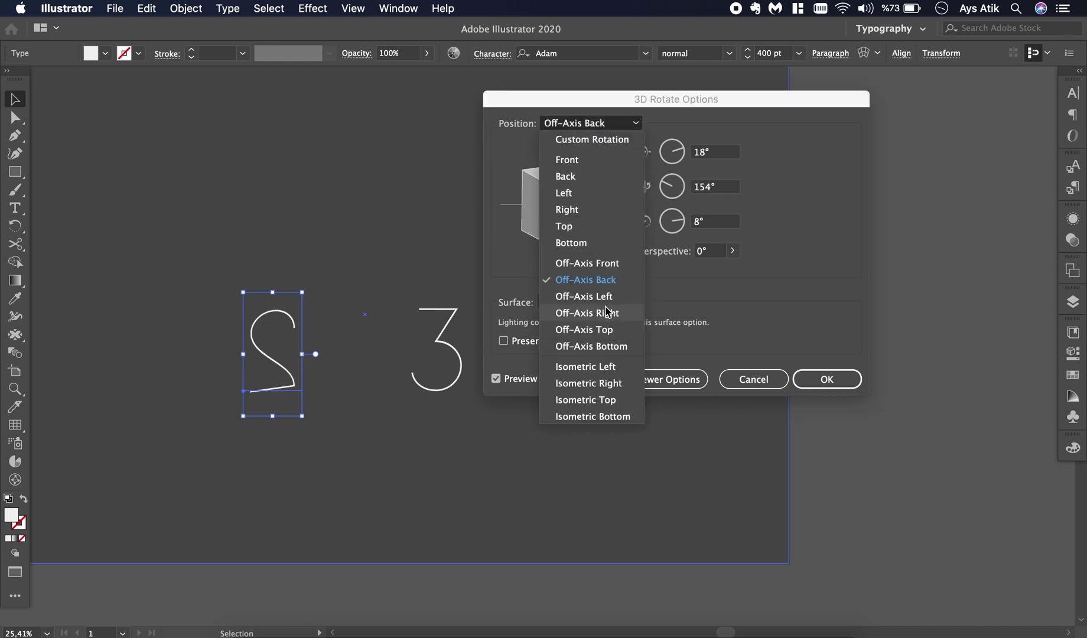
click(606, 295)
click(638, 124)
click(620, 262)
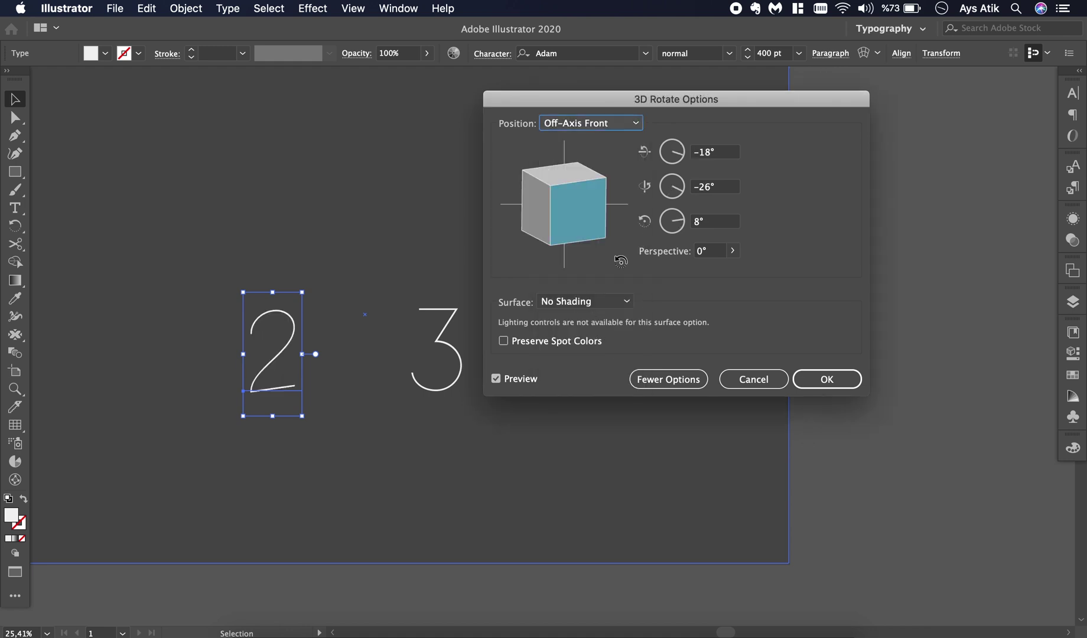
click(826, 381)
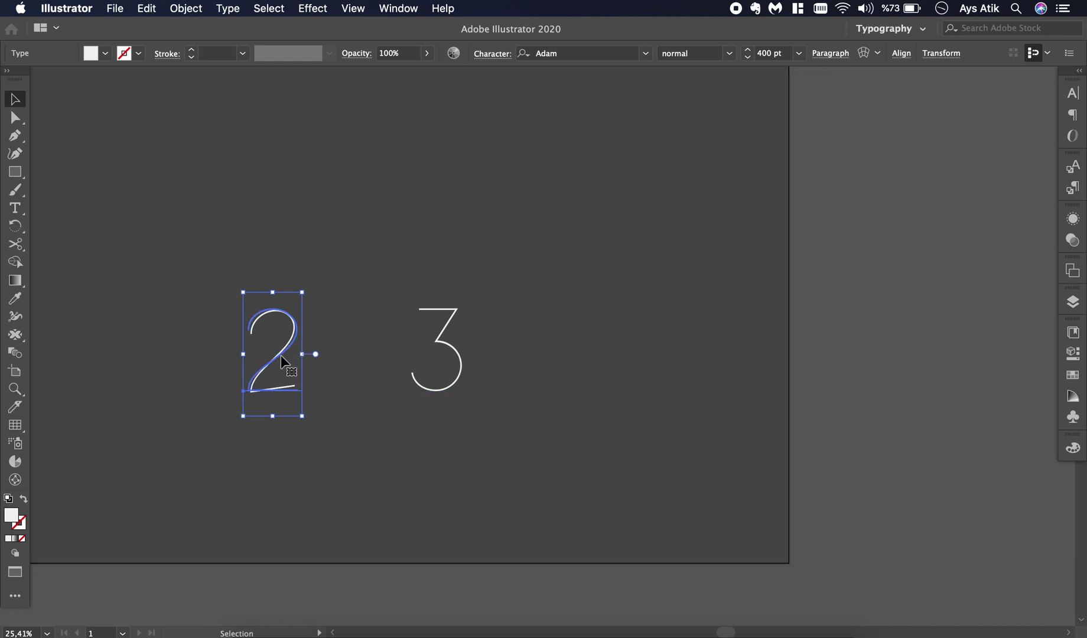
Place a background-grey copy of the 2 up and to the left and blend it with the white 2.
key(super+shift+a)
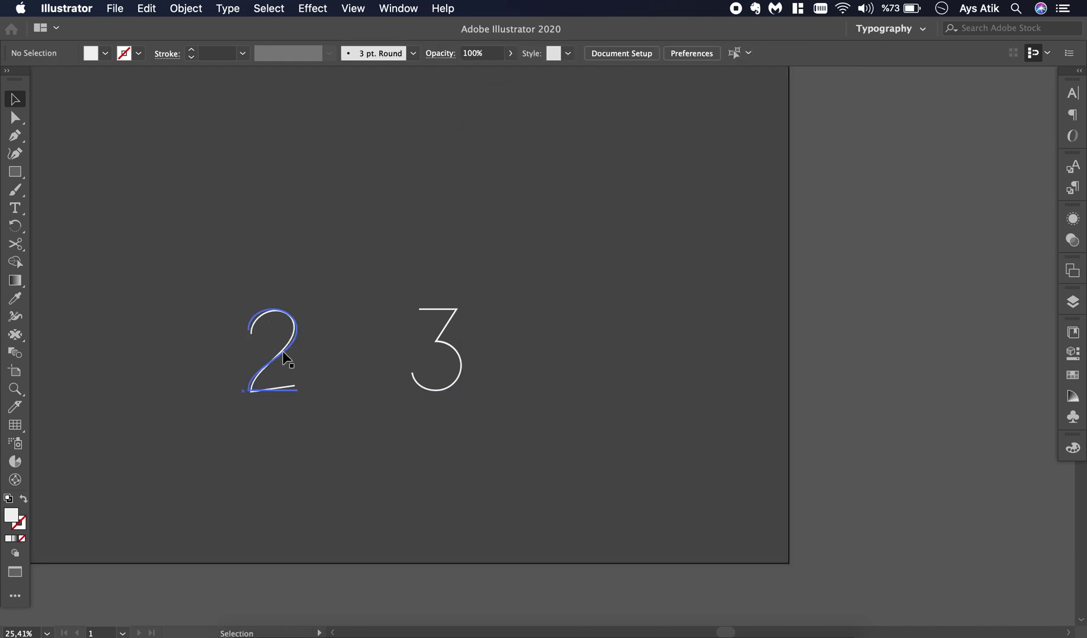
click(277, 352)
drag(278, 354, 223, 300)
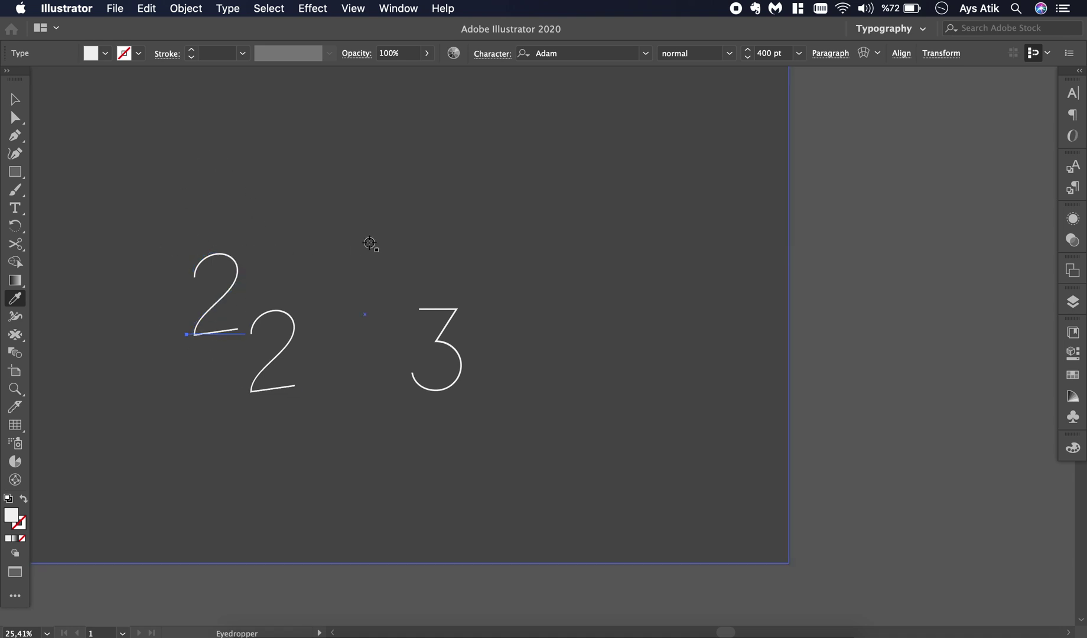
click(339, 232)
click(15, 99)
drag(165, 177, 270, 247)
shift+click(287, 325)
click(186, 7)
mouse_move(237, 391)
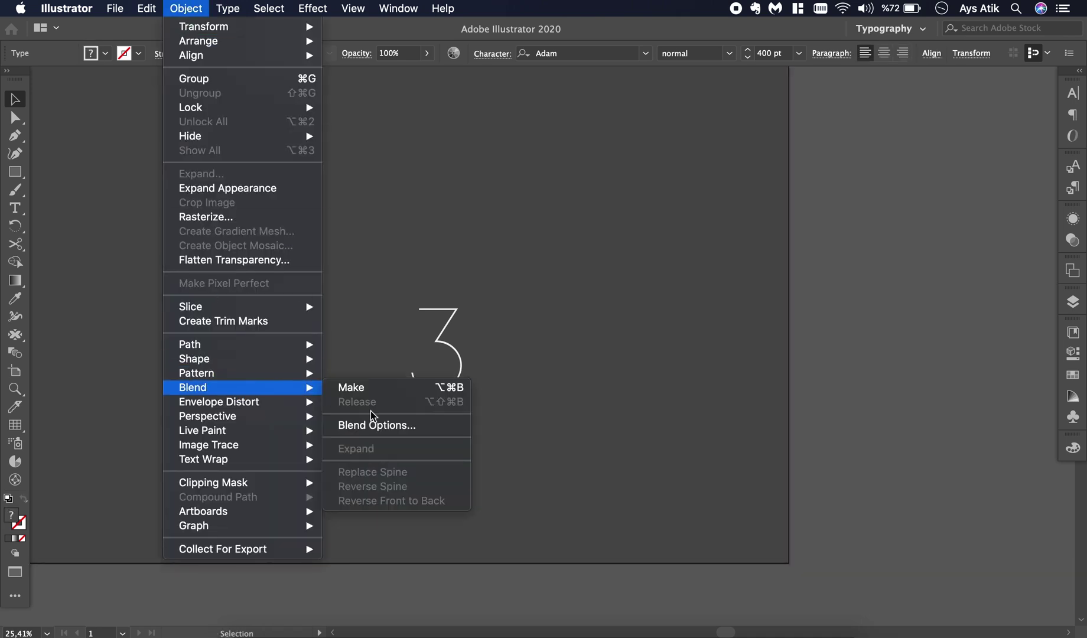
click(372, 390)
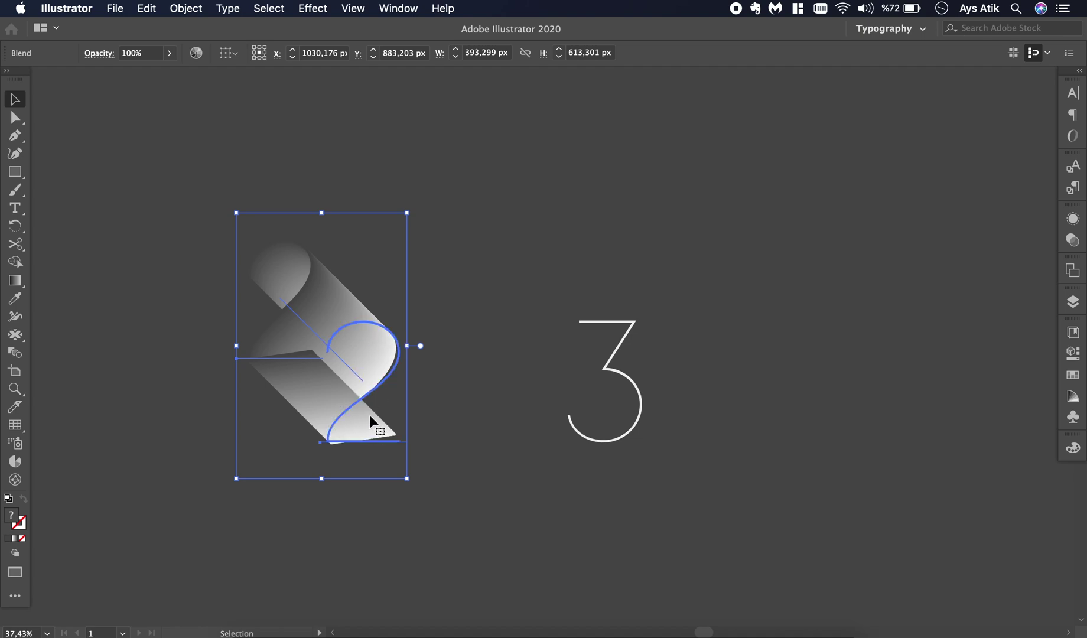
Inside the blend, bring the white front 2 to the front, then reselect the blended 2.
double_click(364, 438)
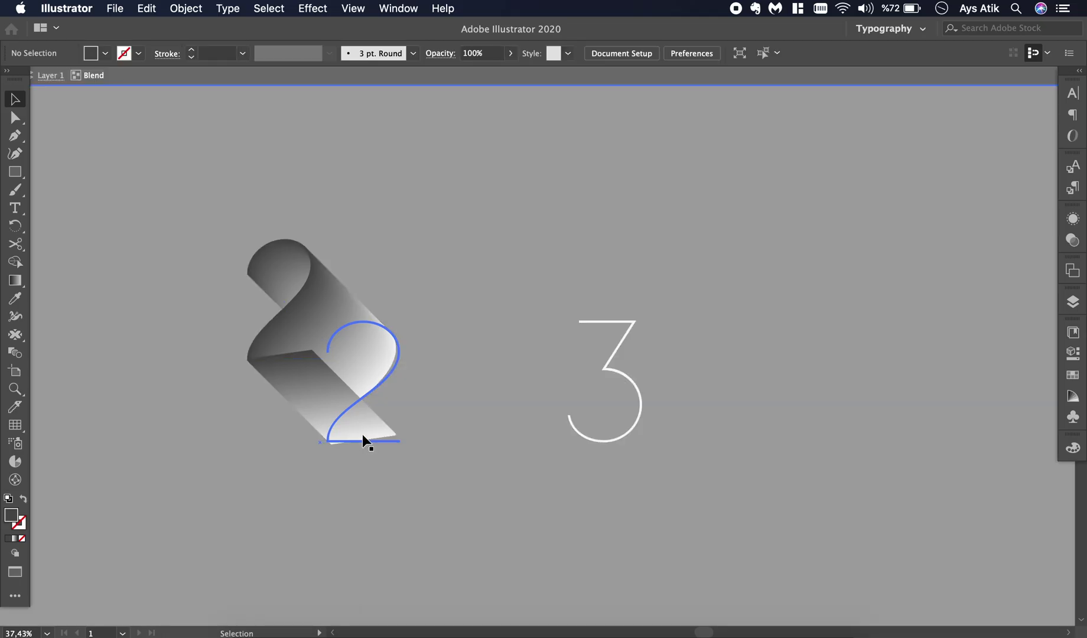
click(370, 437)
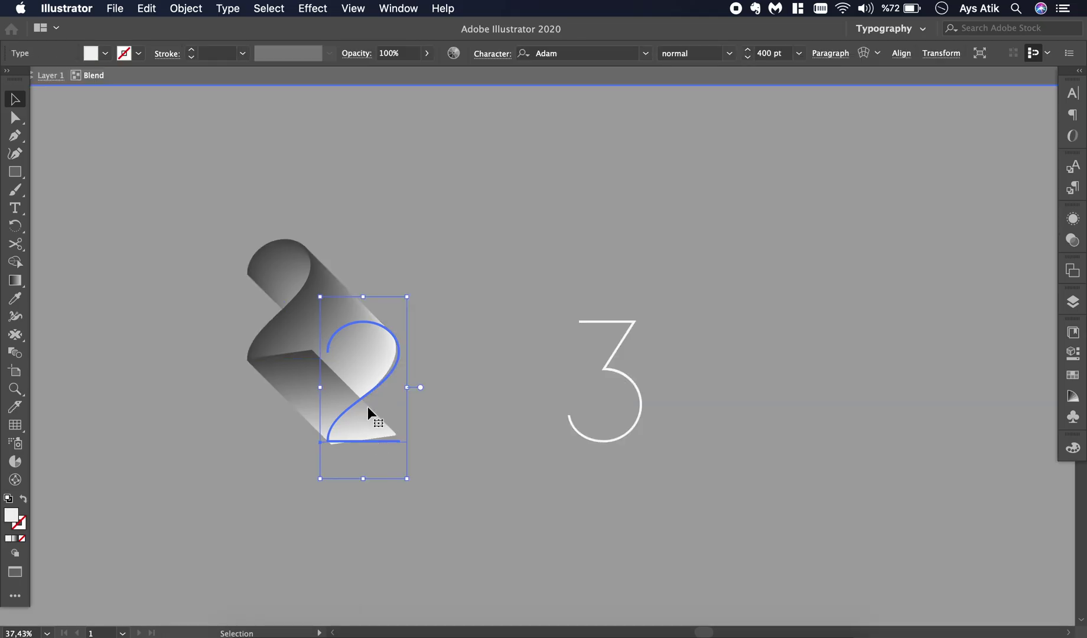
right_click(367, 407)
mouse_move(477, 565)
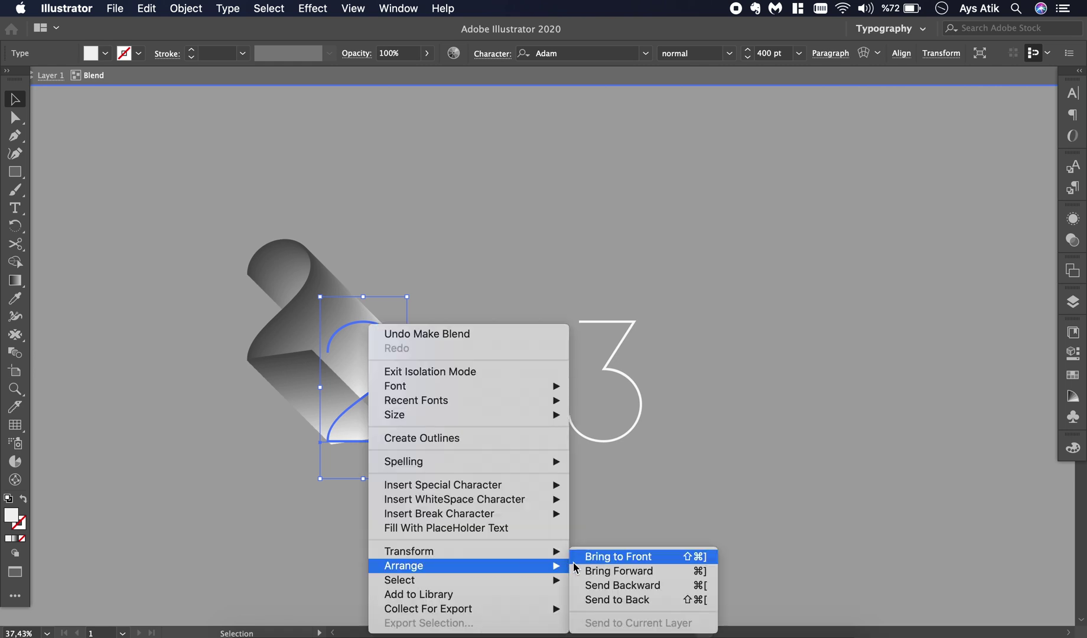
click(604, 558)
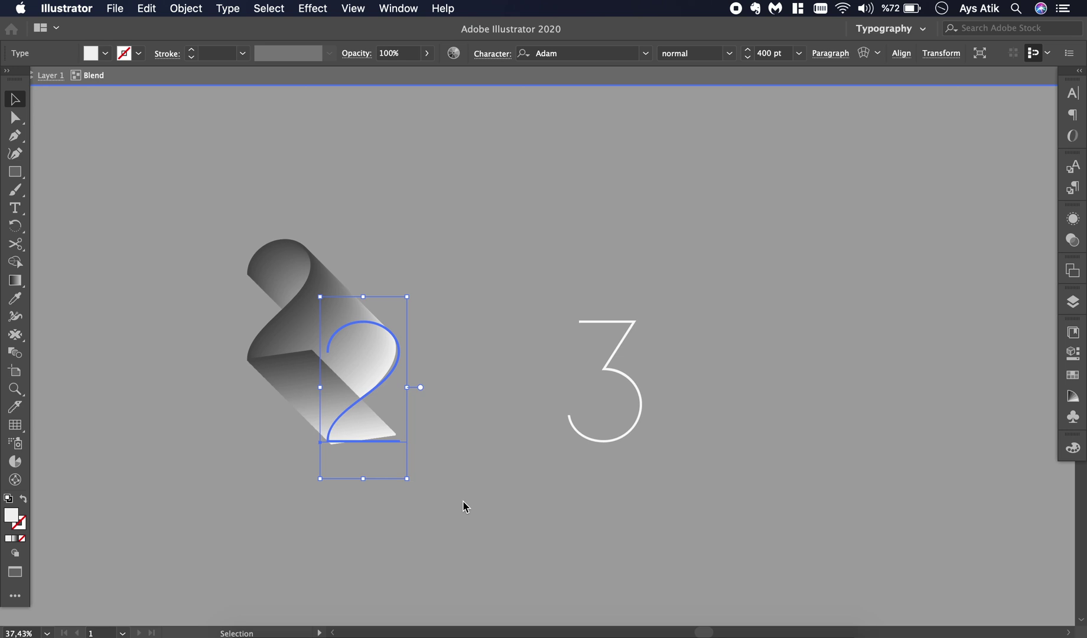
click(518, 510)
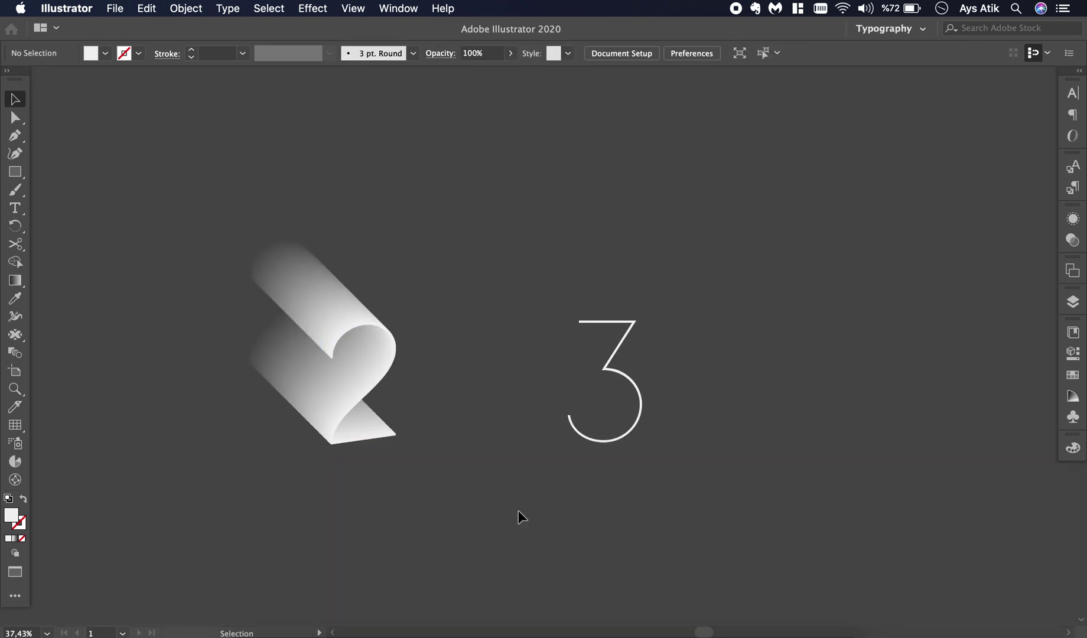
scroll(518, 510, down, 2)
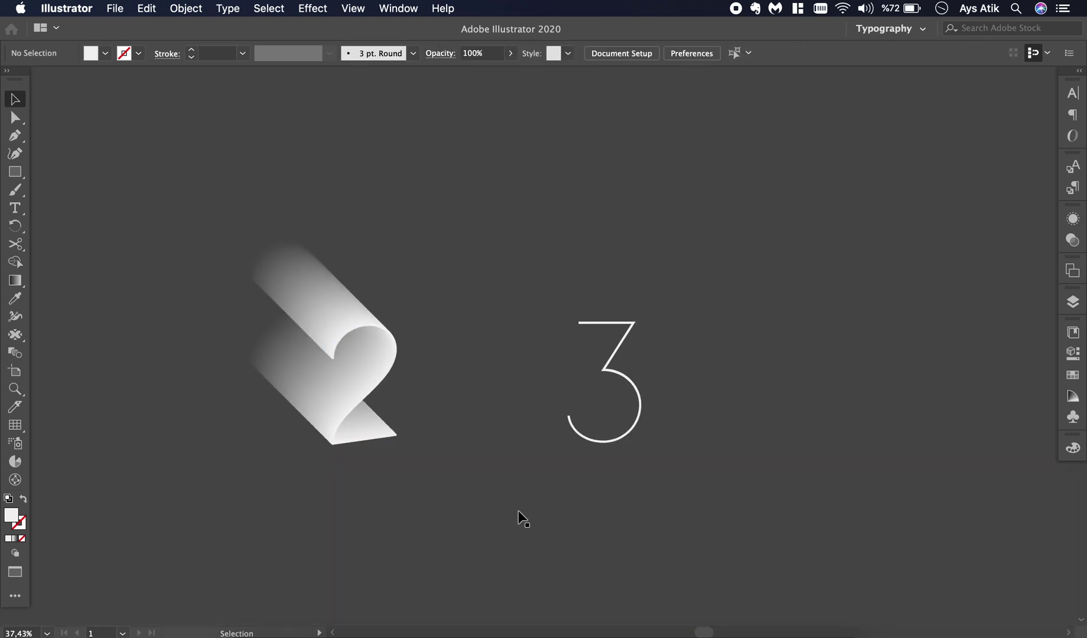
click(362, 367)
scroll(361, 367, up, 3)
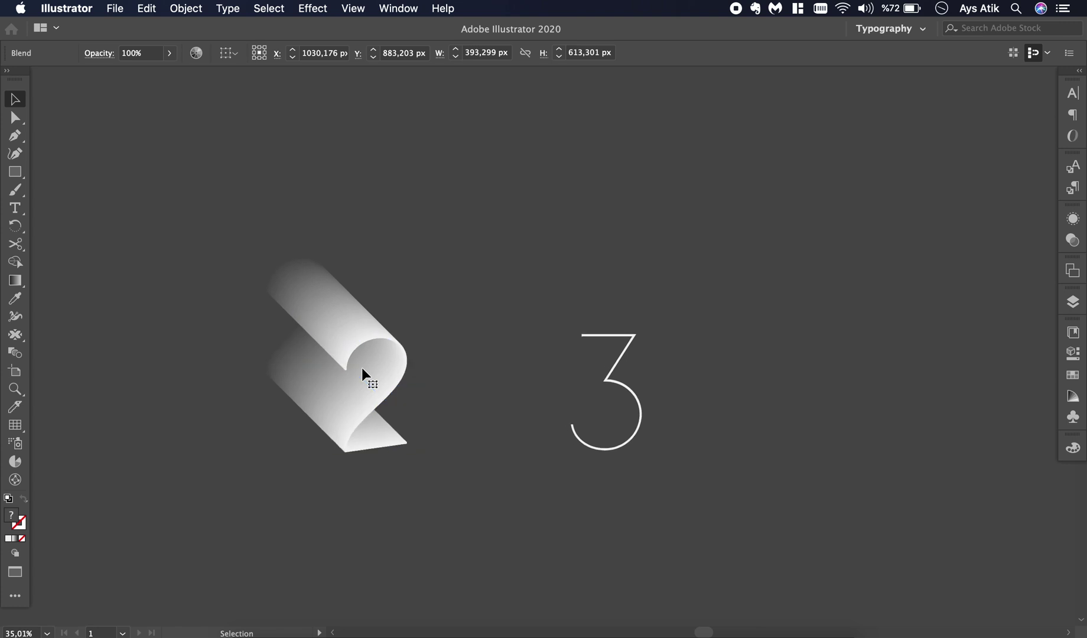
Turn on preview in the 2's Blend Options and switch spacing to Specified Distance.
click(186, 8)
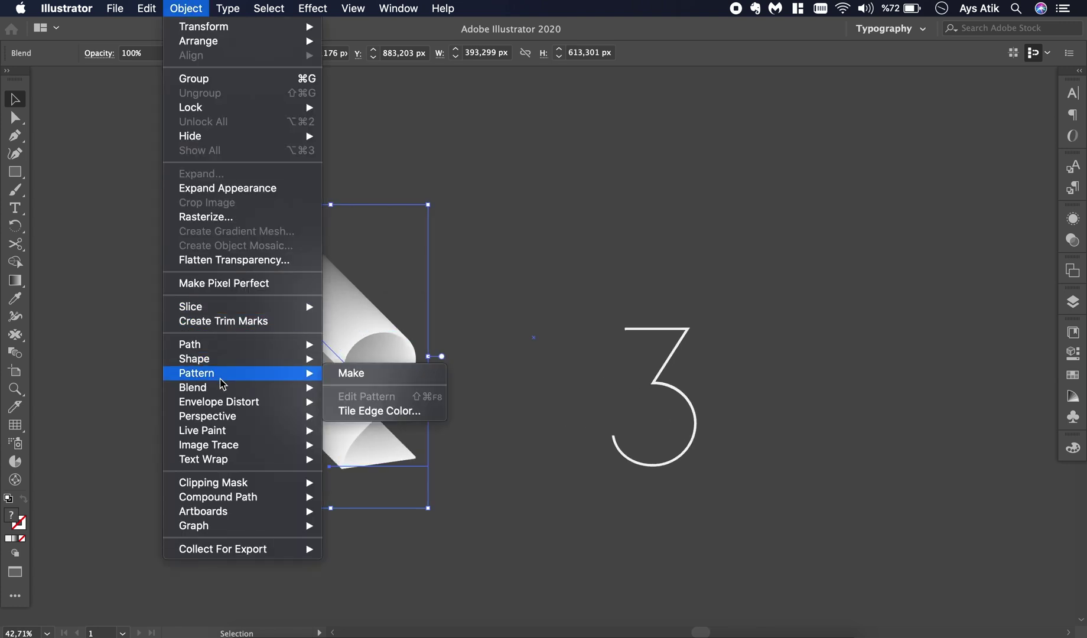
mouse_move(220, 387)
click(412, 426)
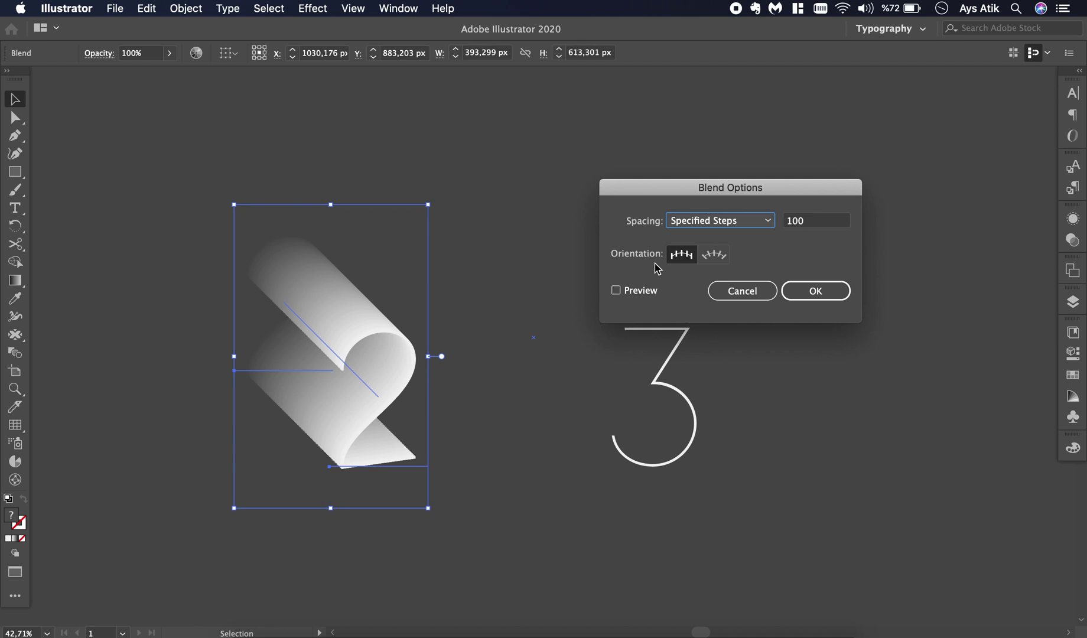
click(637, 292)
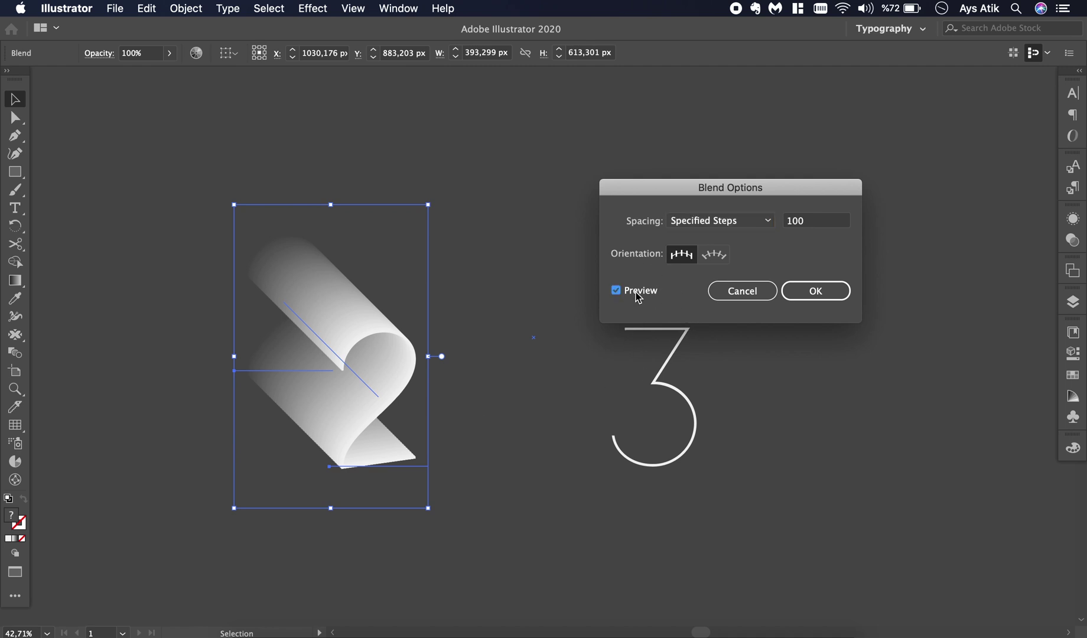
click(766, 223)
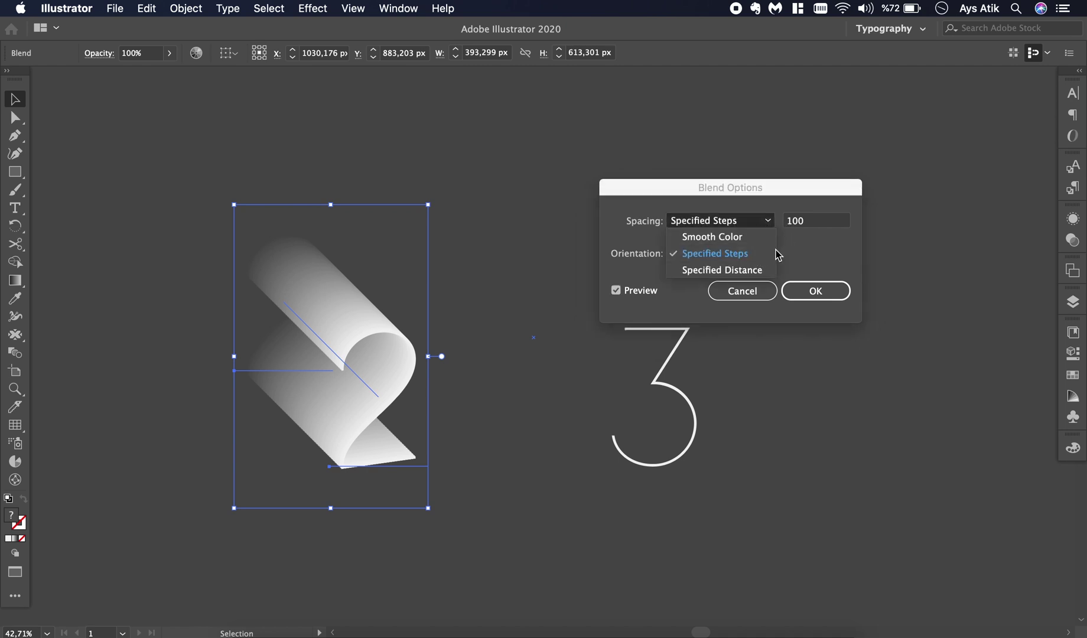
click(753, 270)
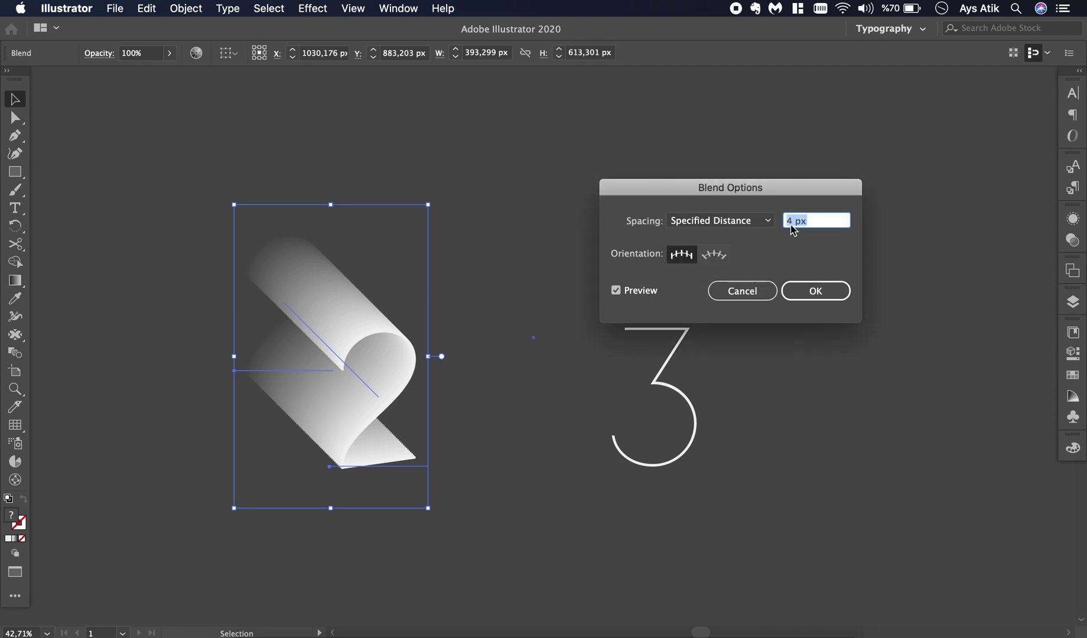
text(10)
click(767, 222)
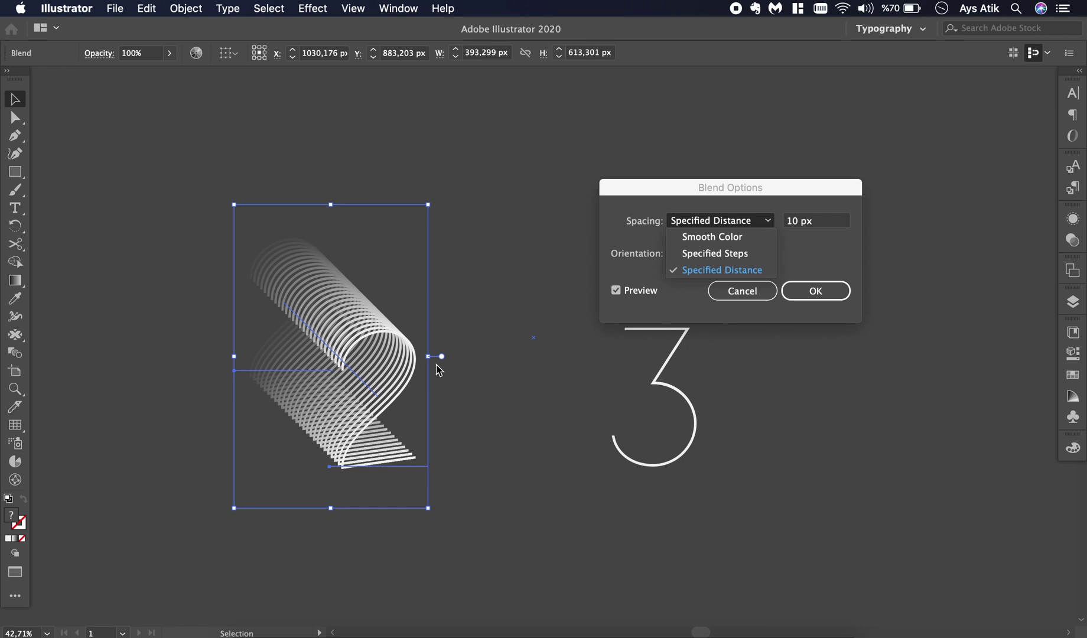
click(809, 265)
Try 4 px, then set the Specified Distance spacing to 1 px and confirm.
click(791, 222)
double_click(791, 223)
text(4)
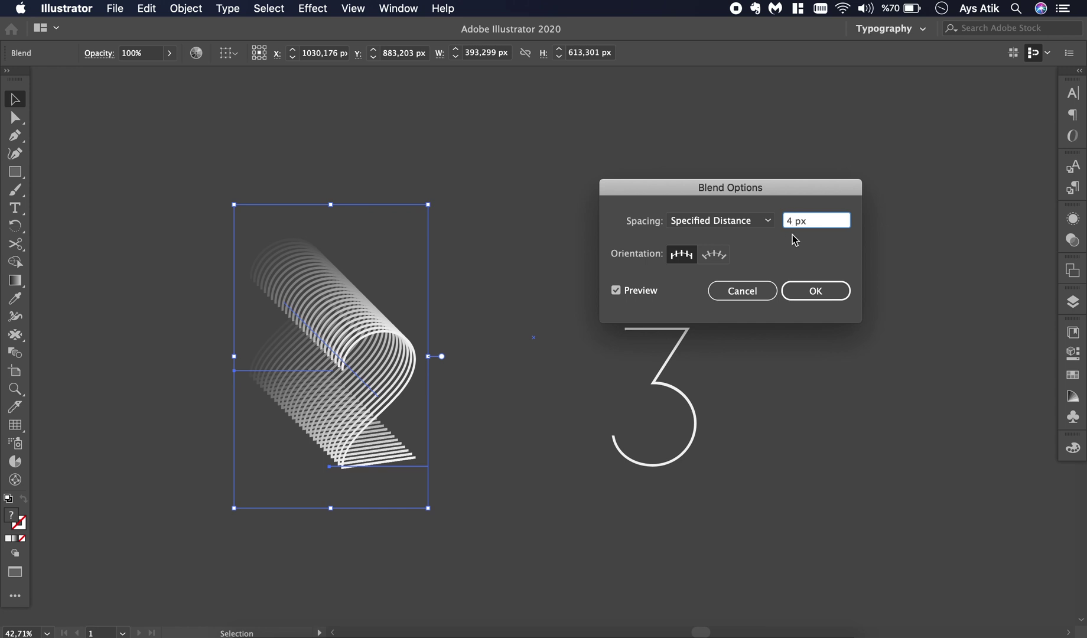
click(771, 227)
click(771, 228)
click(788, 228)
double_click(789, 227)
text(1)
click(770, 227)
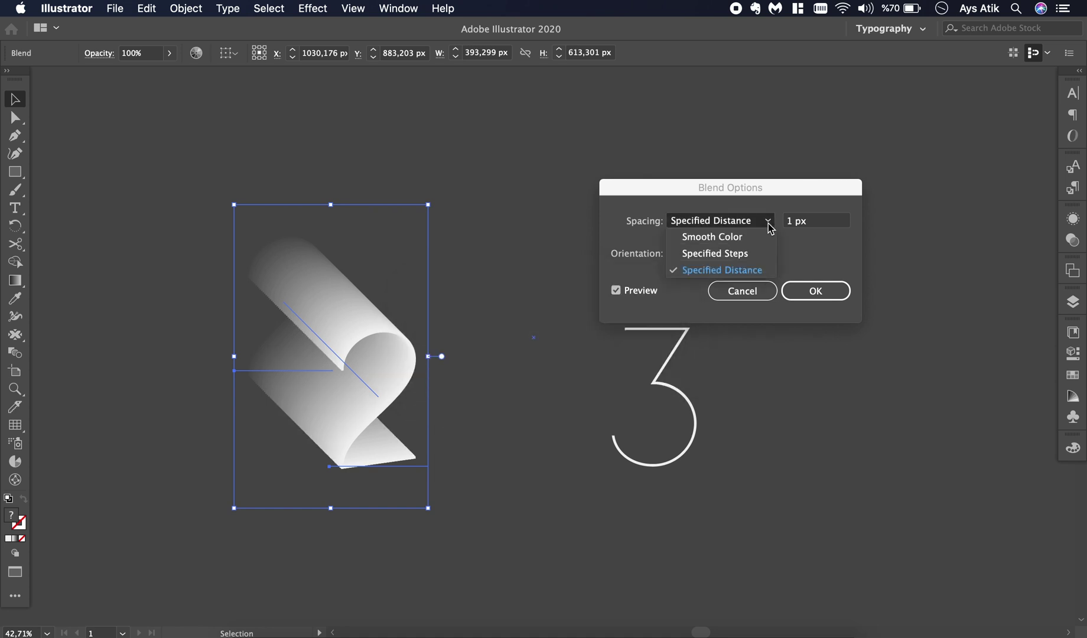
click(811, 302)
click(828, 298)
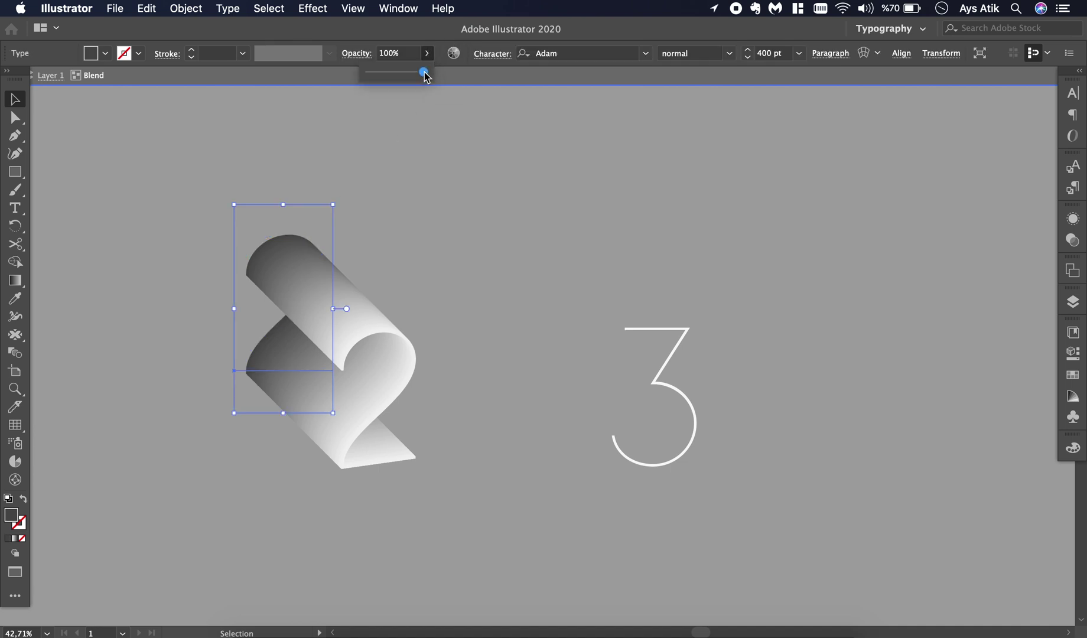
Set the back 2's opacity to 0% and leave the blend's isolation mode.
drag(429, 71, 332, 85)
click(480, 214)
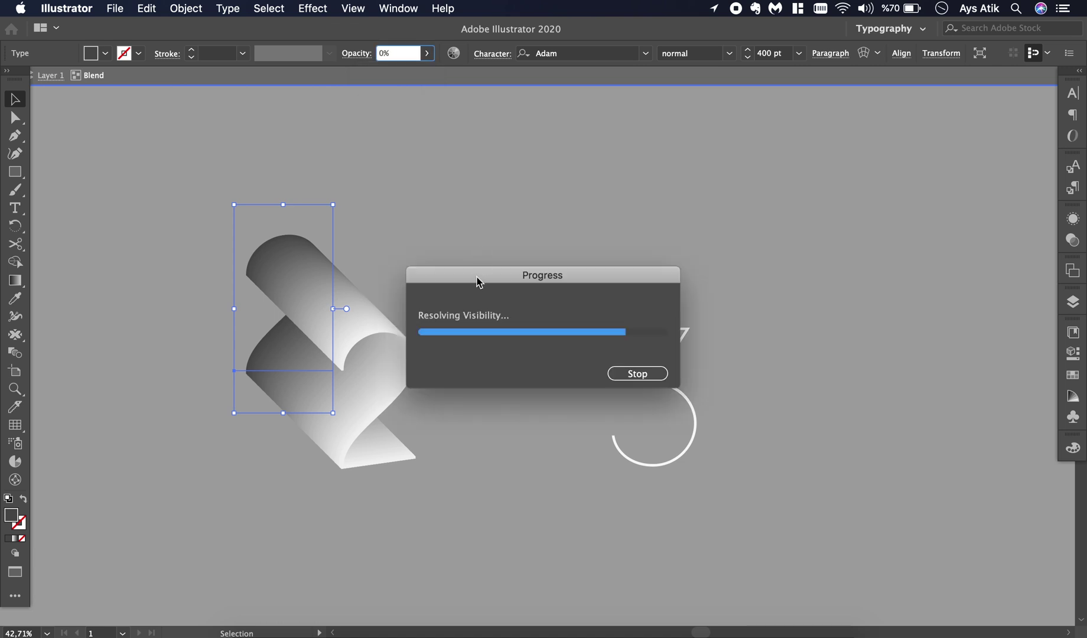
double_click(445, 248)
double_click(446, 248)
scroll(388, 236, down, 1)
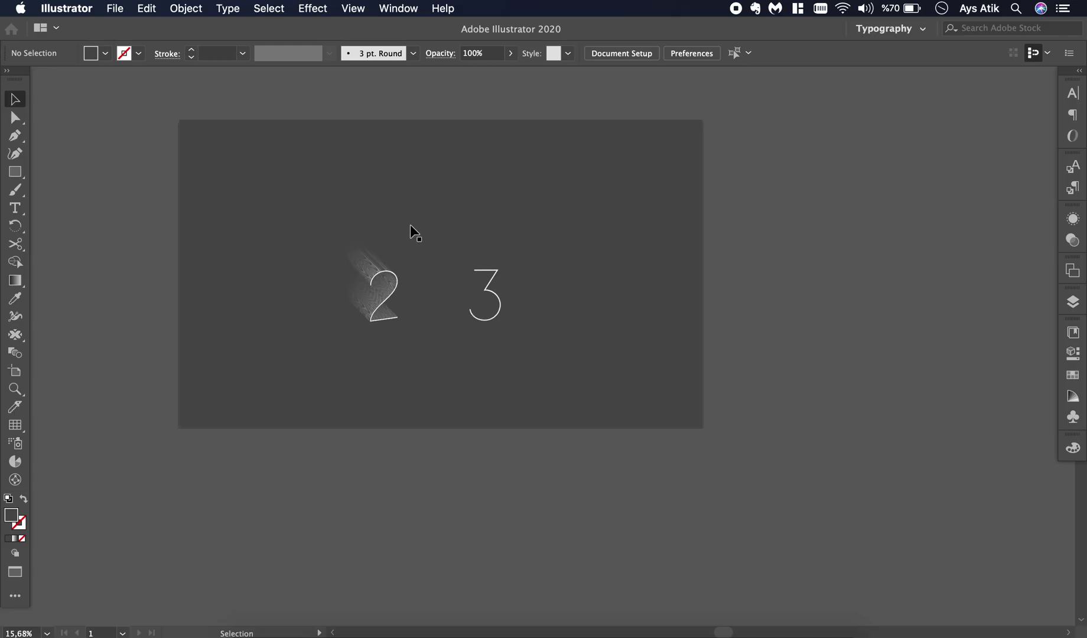
Zoom in on the 2's ribbon blend.
scroll(410, 224, up, 10)
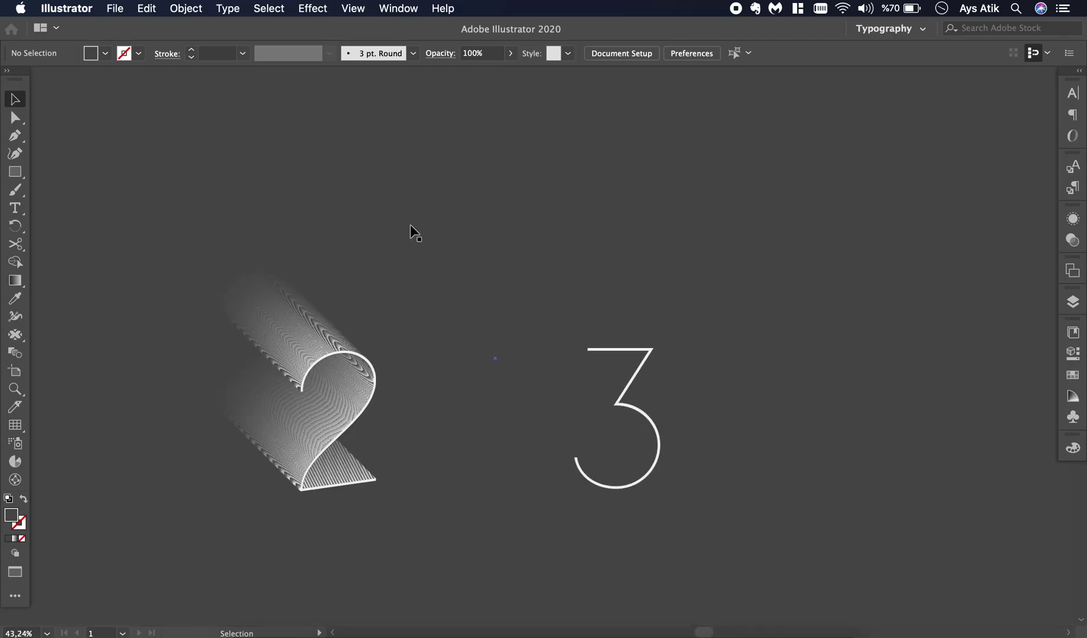
scroll(410, 225, up, 2)
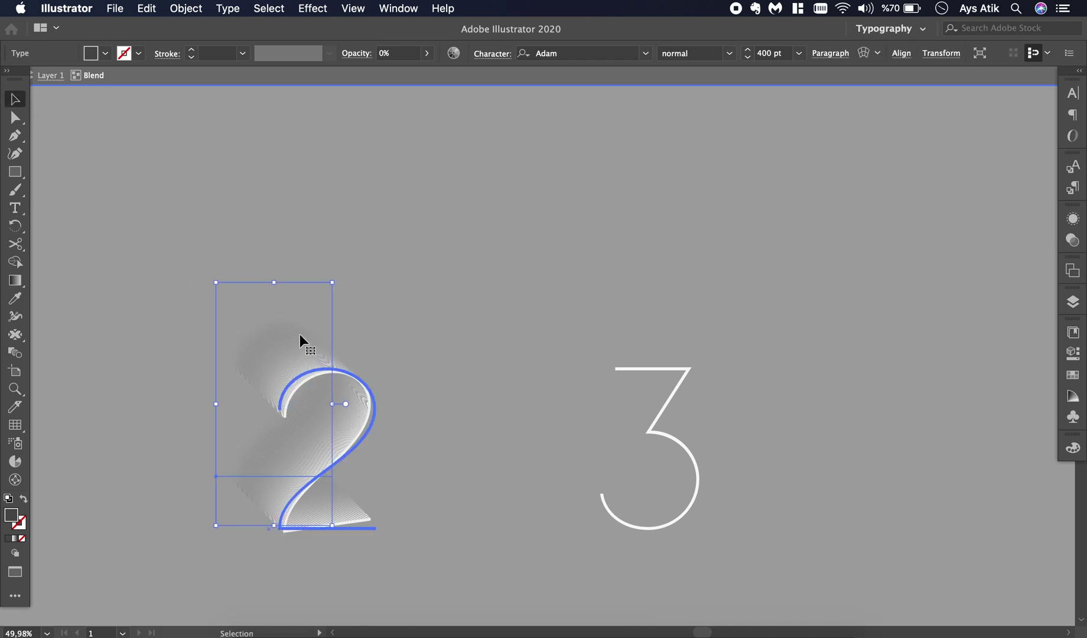
Pull the faded back 2 up-left to test the ribbon length, then exit the blend's isolation mode.
drag(272, 317, 170, 155)
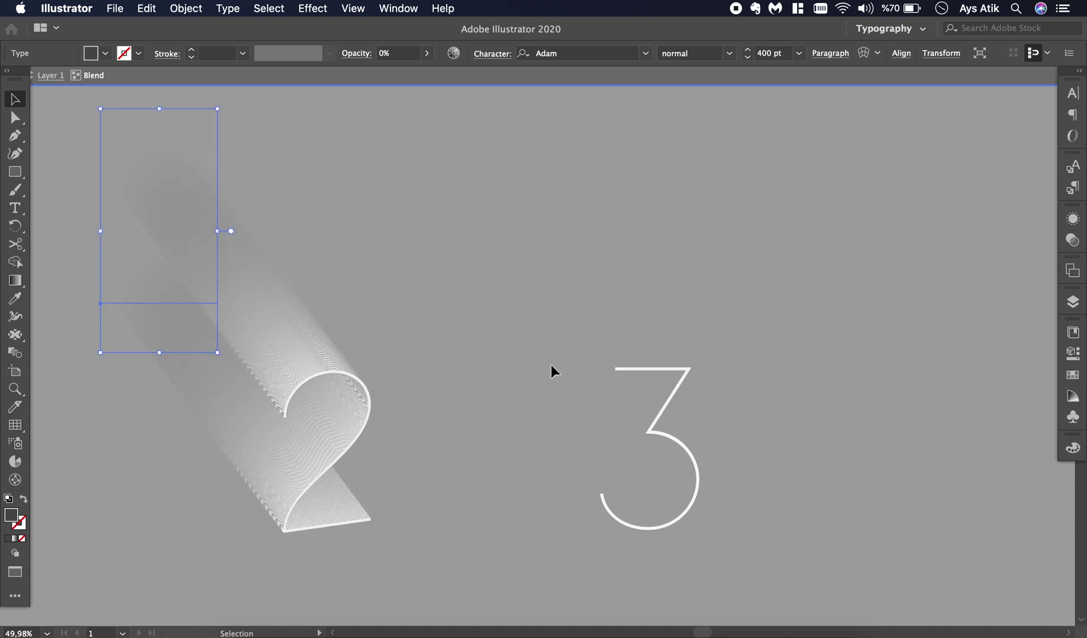
click(551, 364)
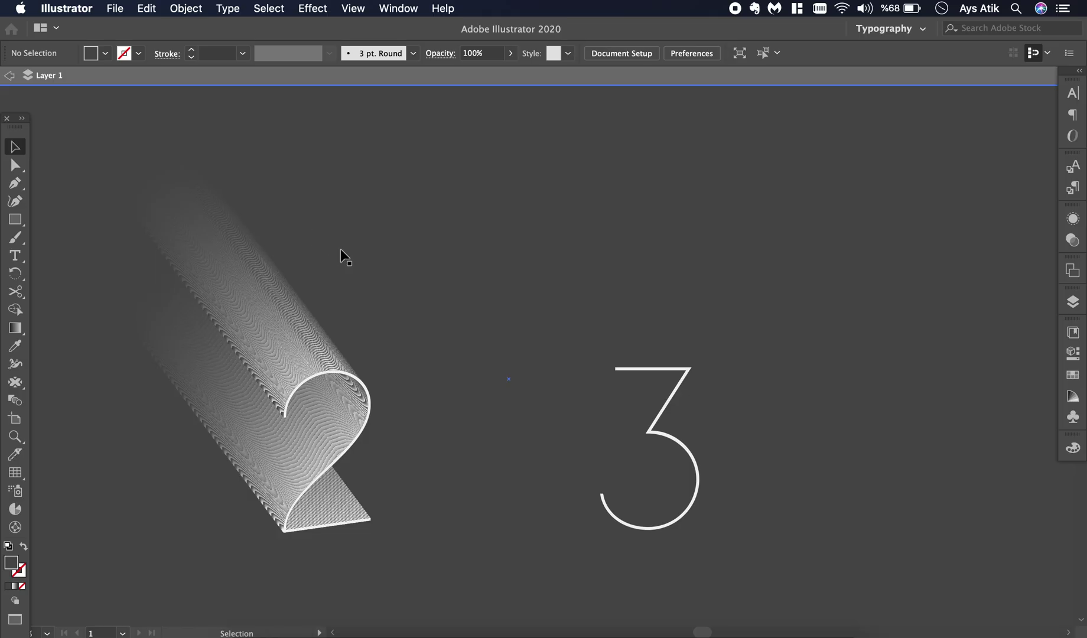
key(a)
double_click(340, 250)
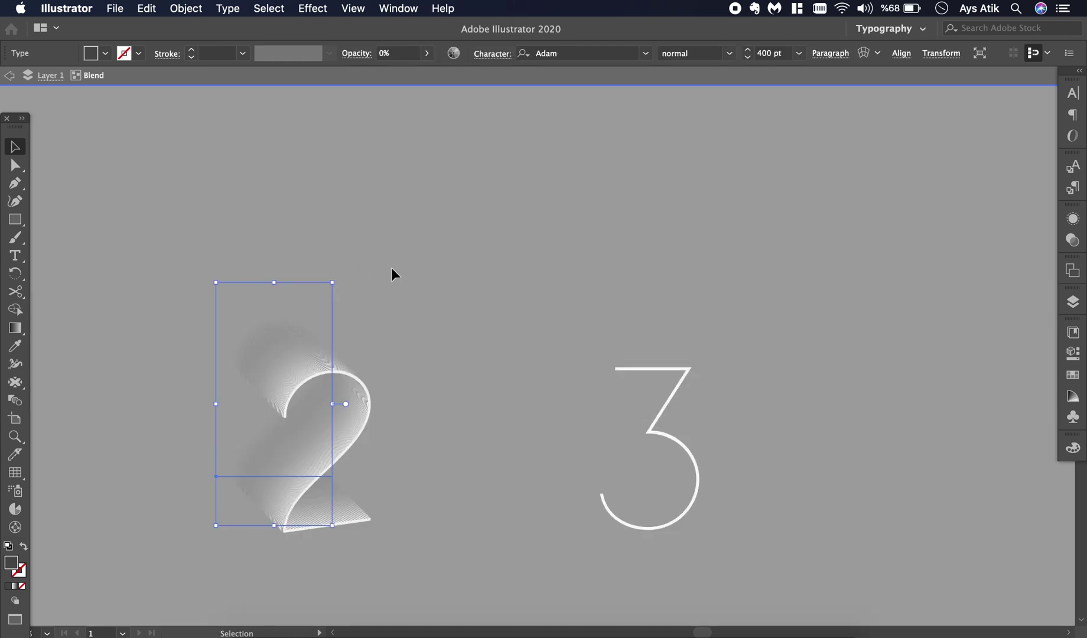
click(392, 268)
click(9, 75)
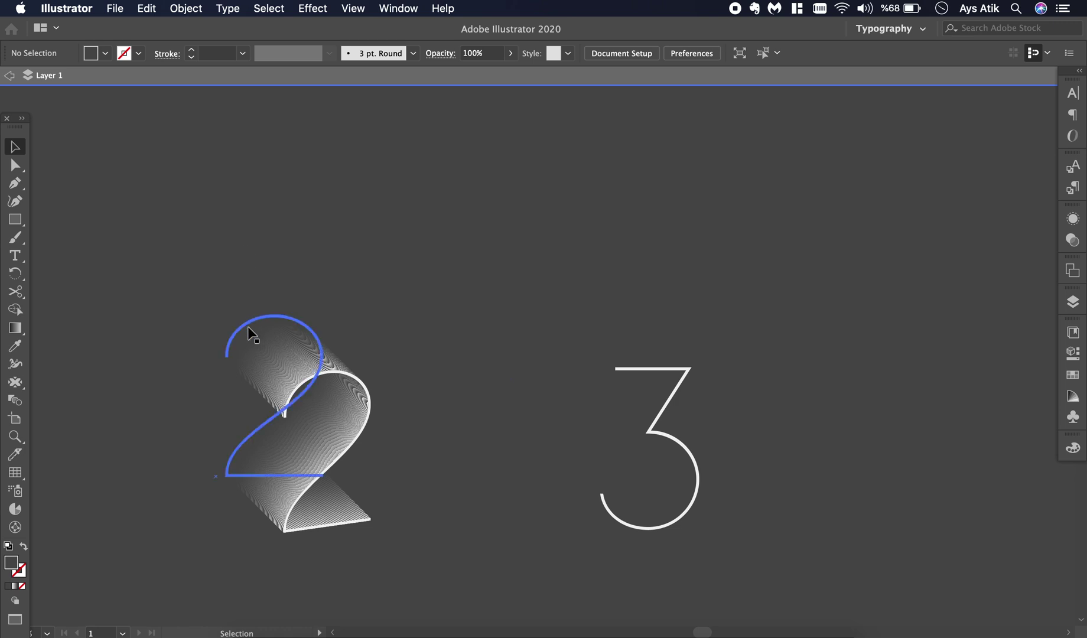
Copy the 3 straight upward and eyedropper the dark background colour onto the copy.
click(665, 431)
drag(664, 432, 665, 224)
key(i)
click(811, 319)
click(15, 146)
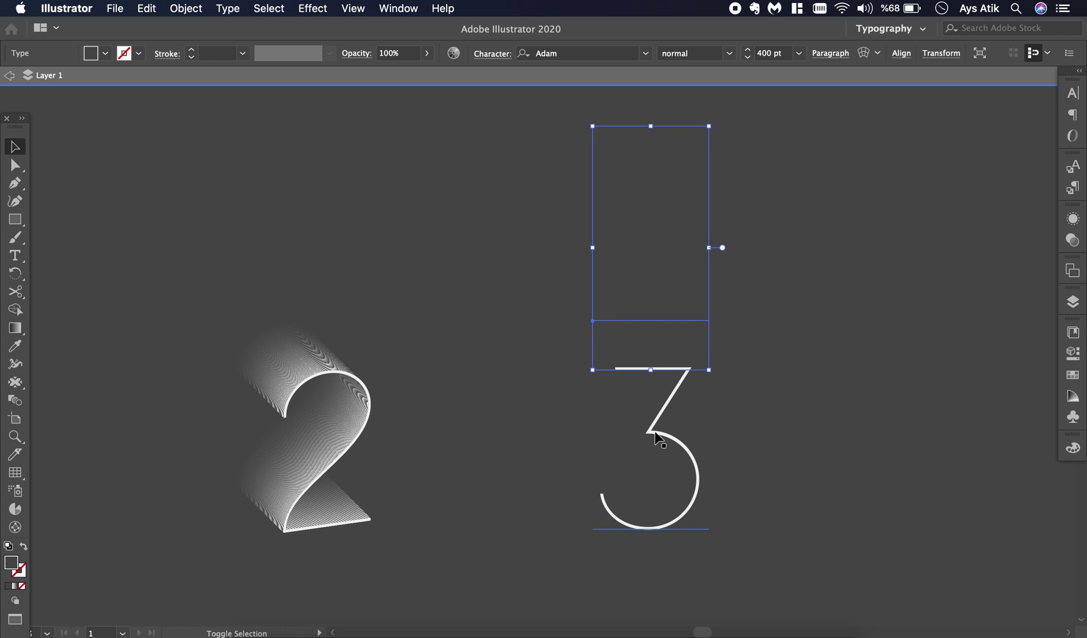
click(671, 359)
Give the white 3 a 3D Rotate effect in the Off-Axis Front position.
click(677, 390)
click(319, 8)
mouse_move(422, 104)
click(574, 132)
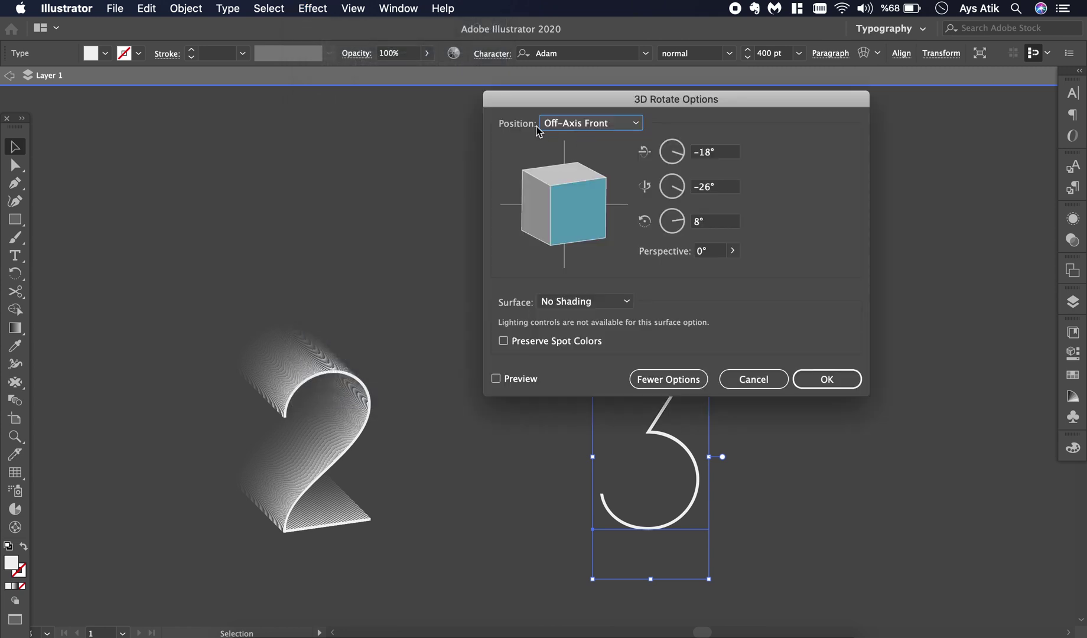
click(592, 124)
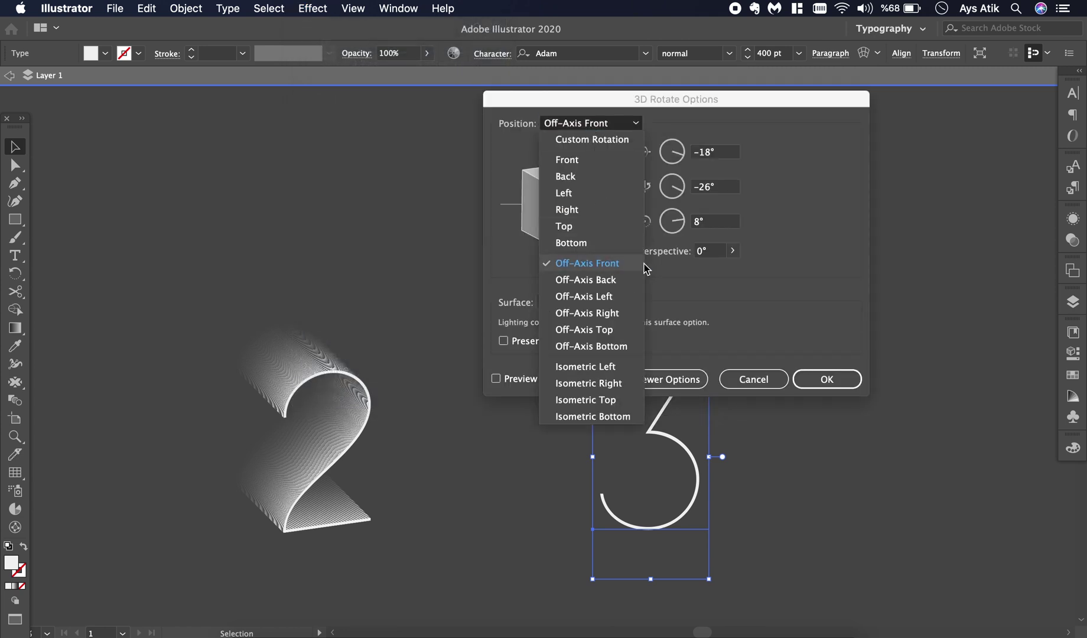
click(828, 347)
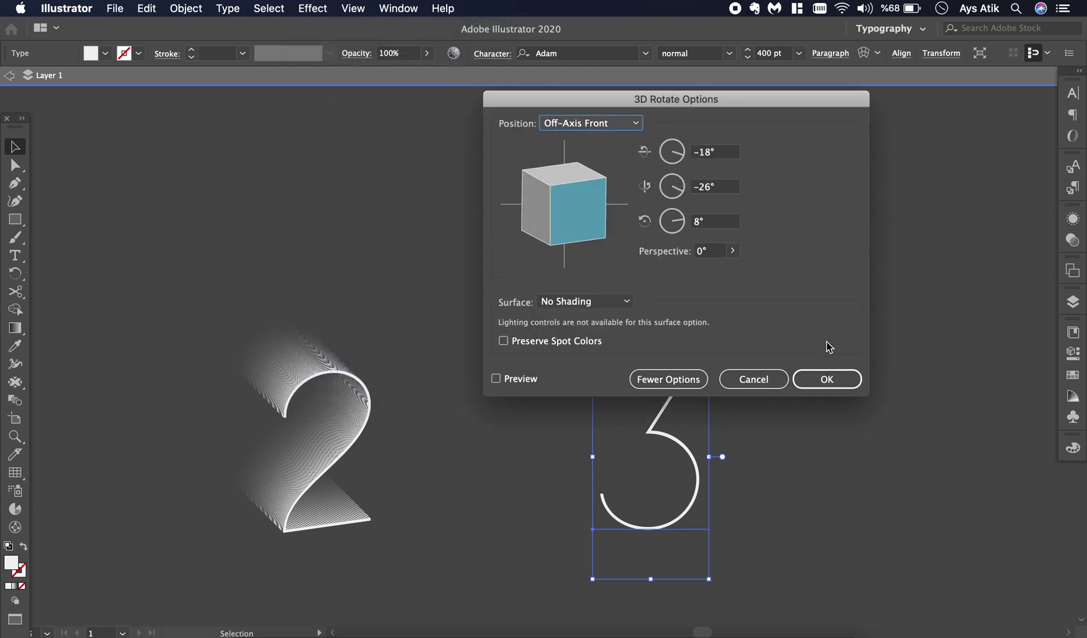
click(826, 379)
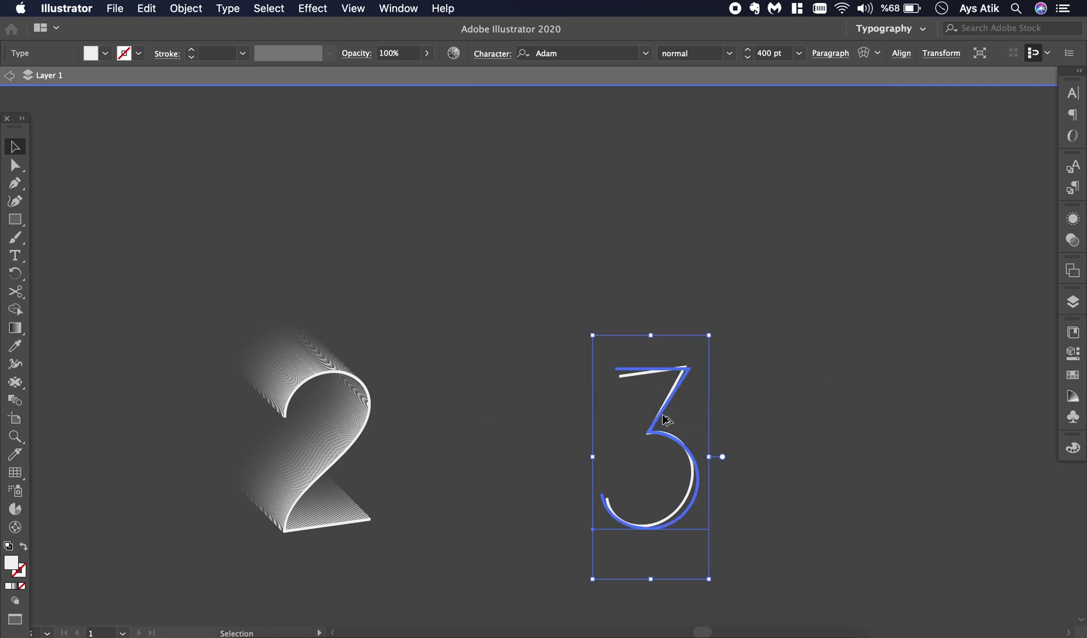
Copy the tilted 3 up-left with no fill, then blend it with the white 3.
drag(652, 425, 586, 360)
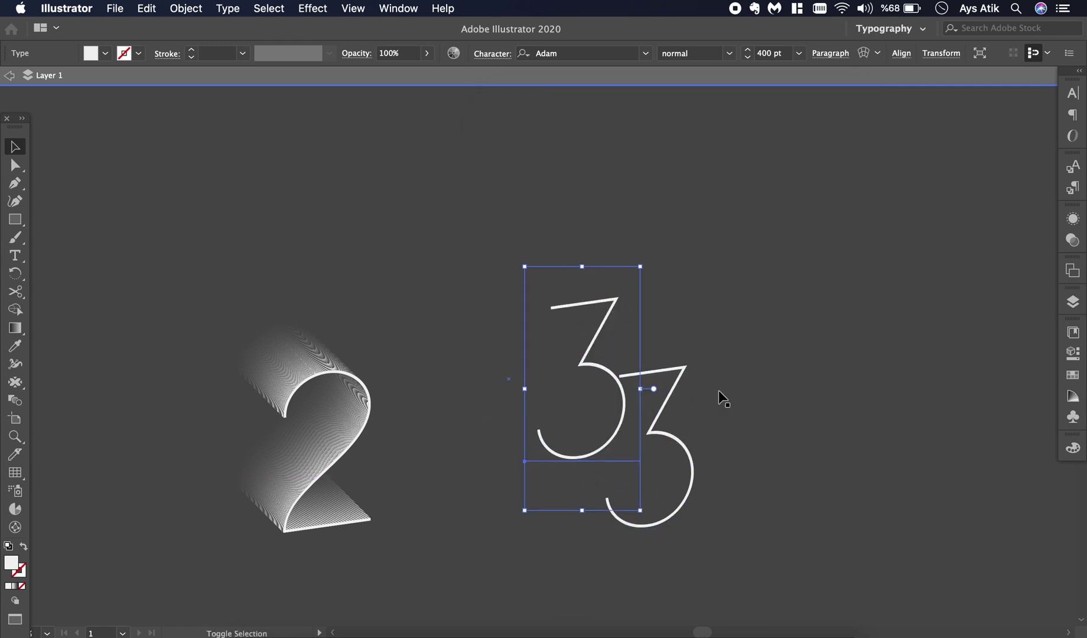
key(i)
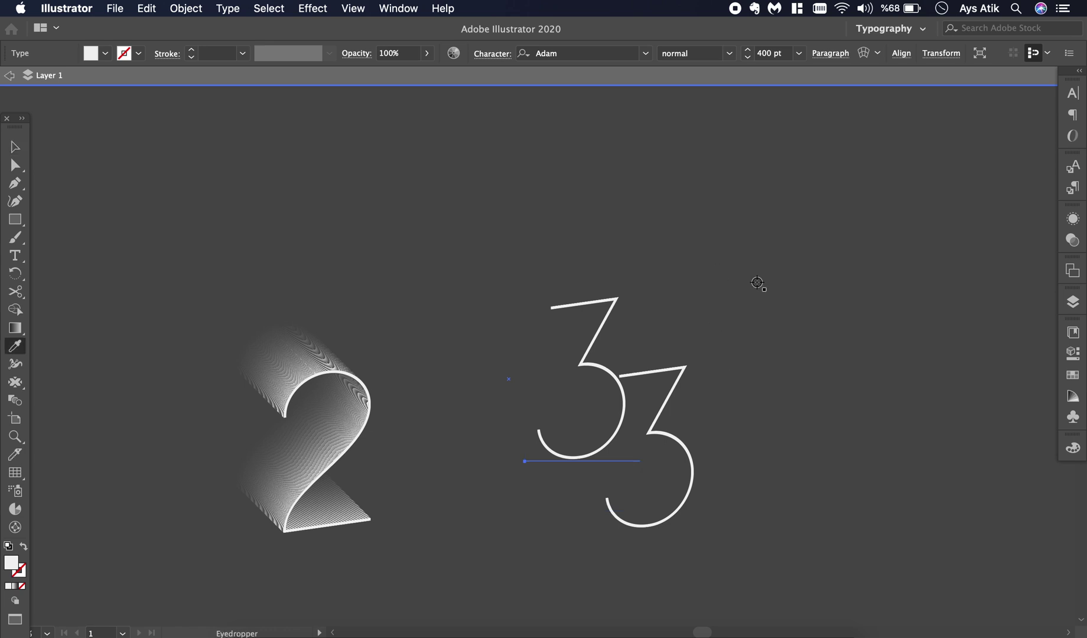
click(757, 283)
click(15, 147)
shift+click(674, 458)
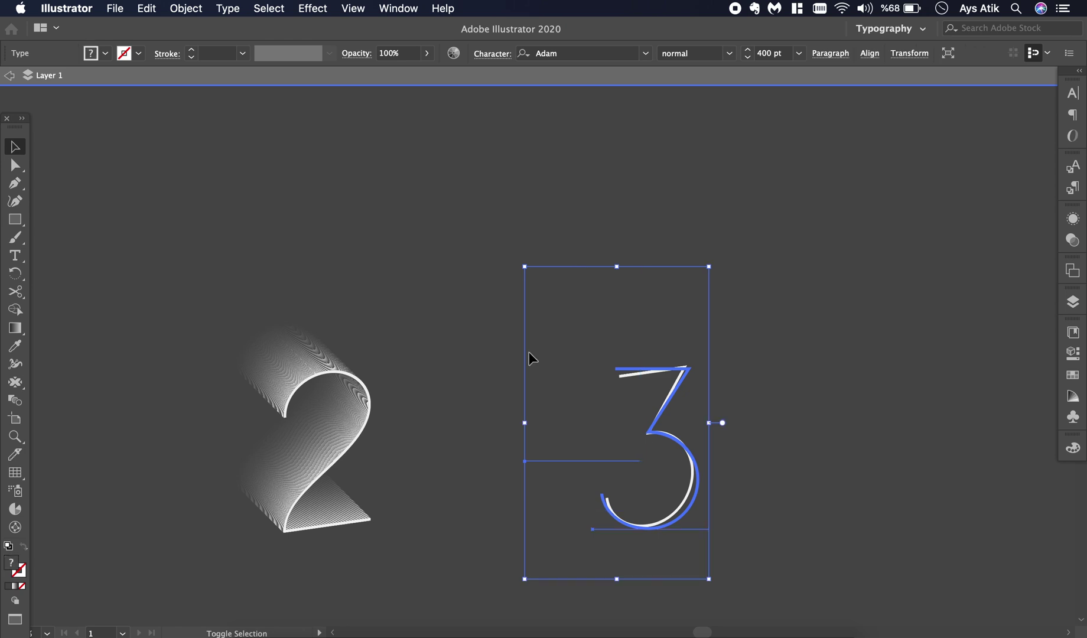
click(175, 8)
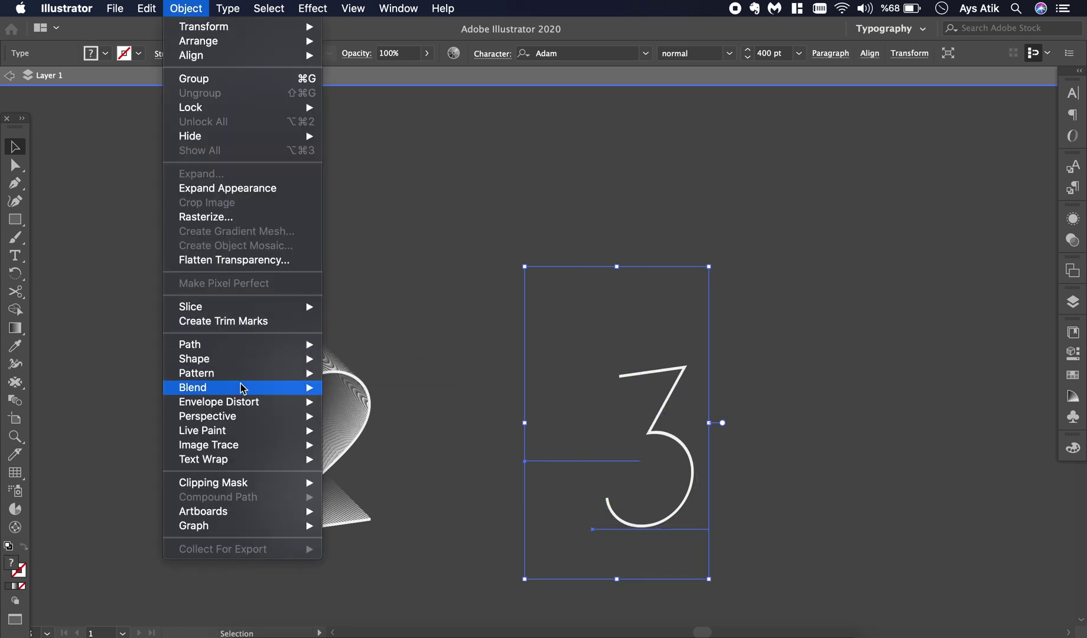
mouse_move(313, 398)
click(355, 388)
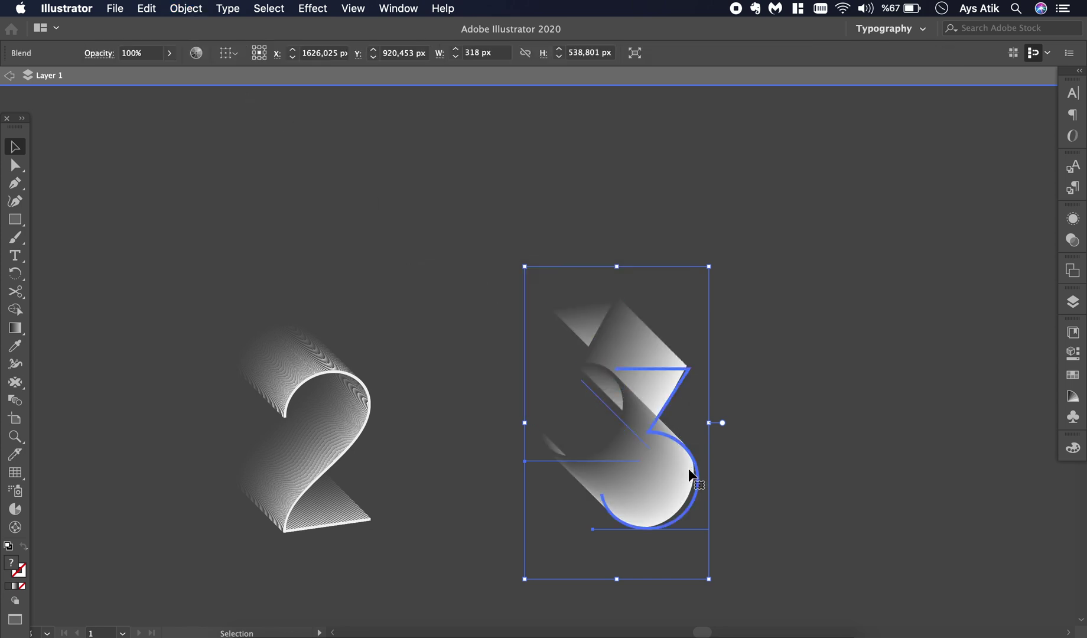
Inside the 3 blend, bring the white 3 to the front.
double_click(696, 489)
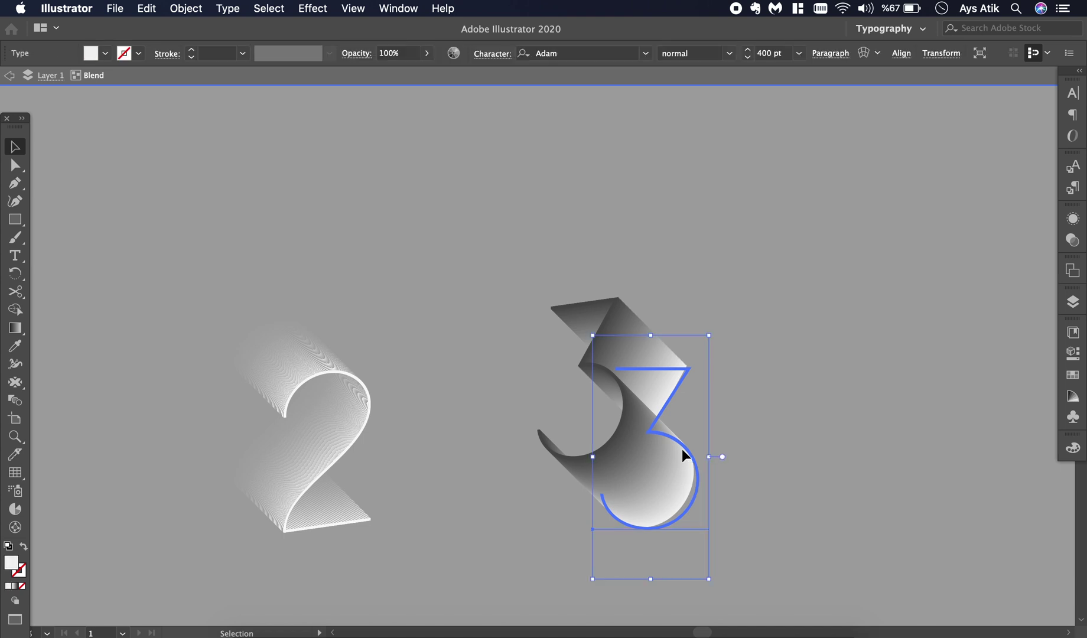
right_click(682, 449)
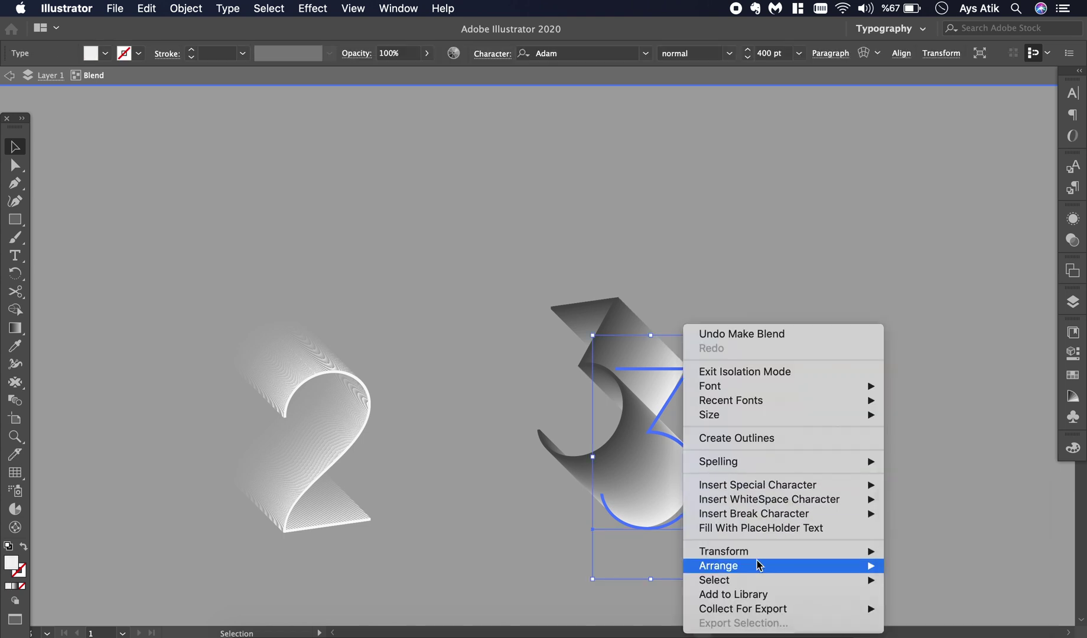
mouse_move(793, 569)
click(893, 561)
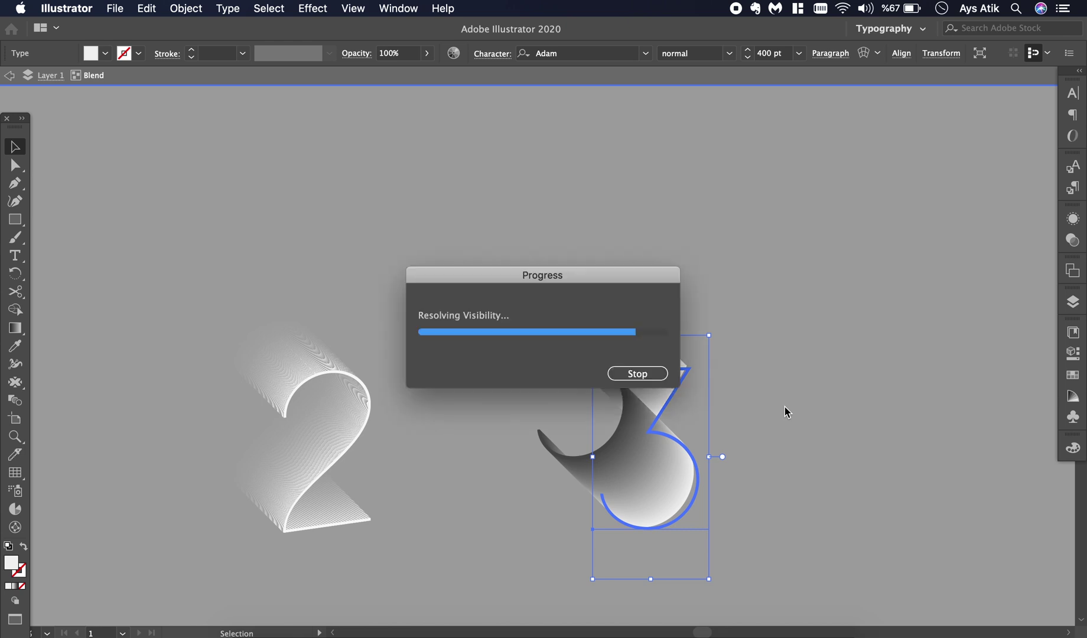
double_click(826, 412)
click(826, 411)
Move the 3 blend left and down next to the 2, then deselect it.
drag(679, 444, 613, 514)
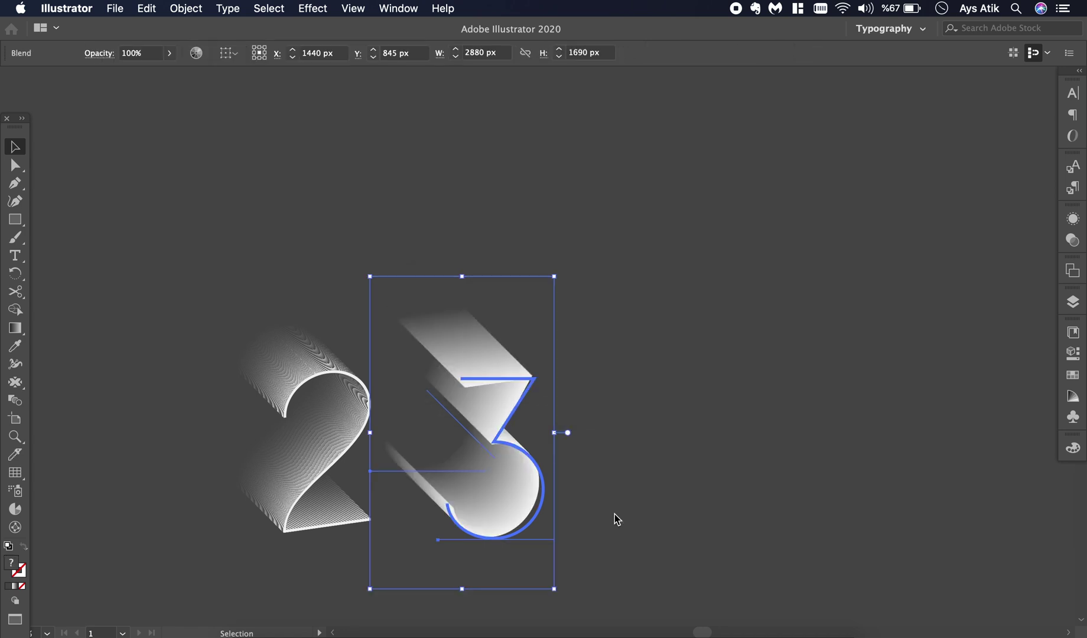
click(641, 421)
scroll(640, 421, down, 2)
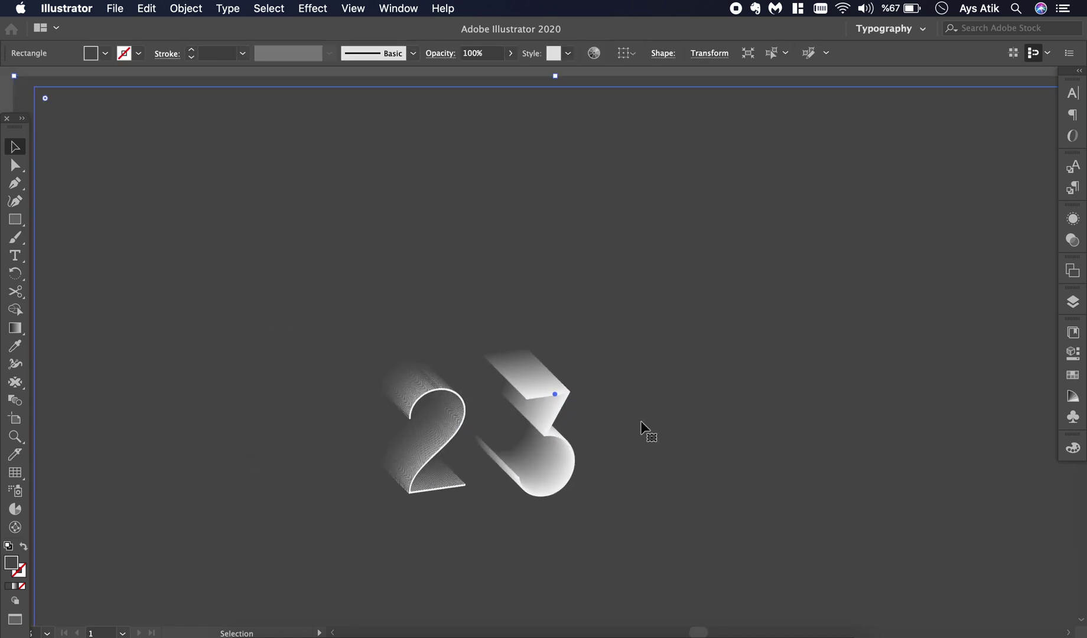
scroll(641, 421, up, 3)
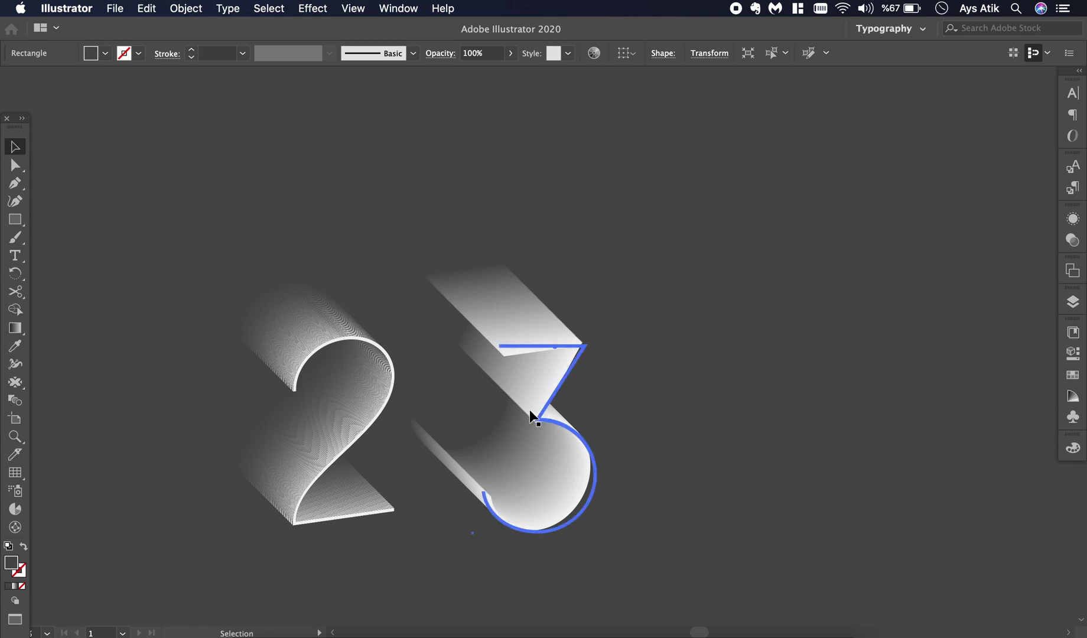
Set the solid top shape inside the 3 blend to 0% opacity.
click(529, 409)
double_click(455, 282)
click(487, 285)
click(425, 56)
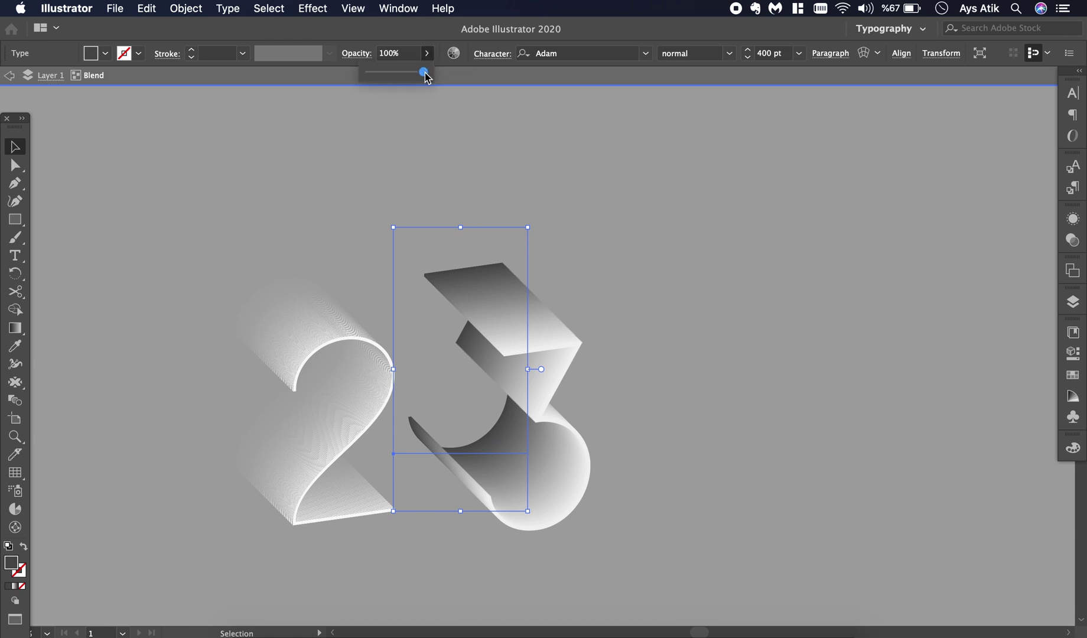
drag(425, 74, 340, 80)
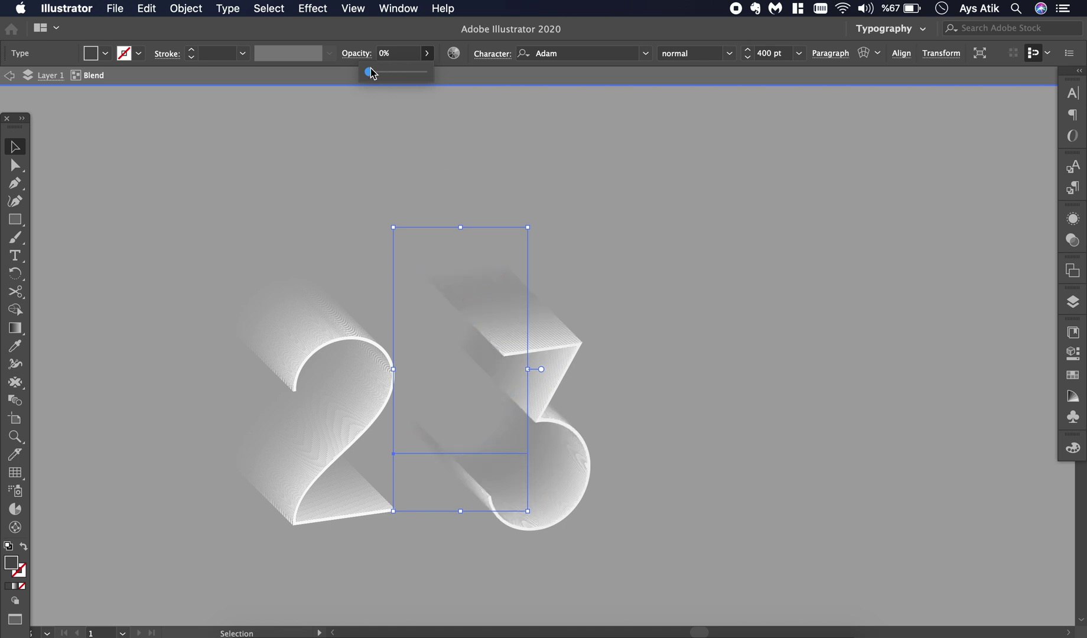
click(346, 77)
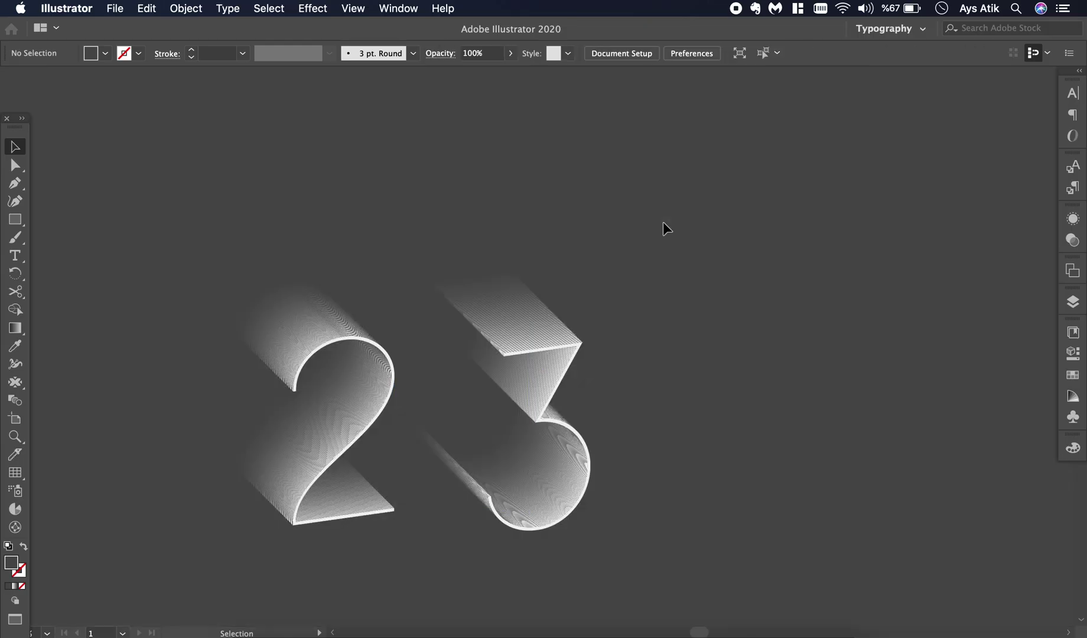
Select the 3 and 2 blends together and scale both up by a corner handle.
click(605, 274)
scroll(605, 274, down, 3)
scroll(605, 275, down, 1)
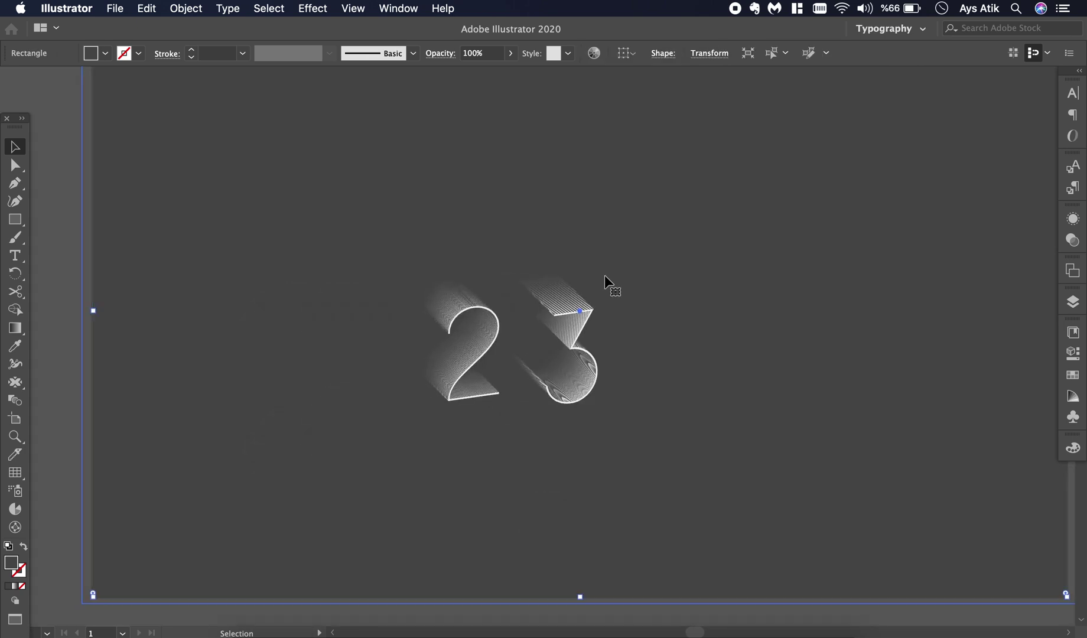
scroll(604, 274, down, 3)
scroll(605, 274, right, 3)
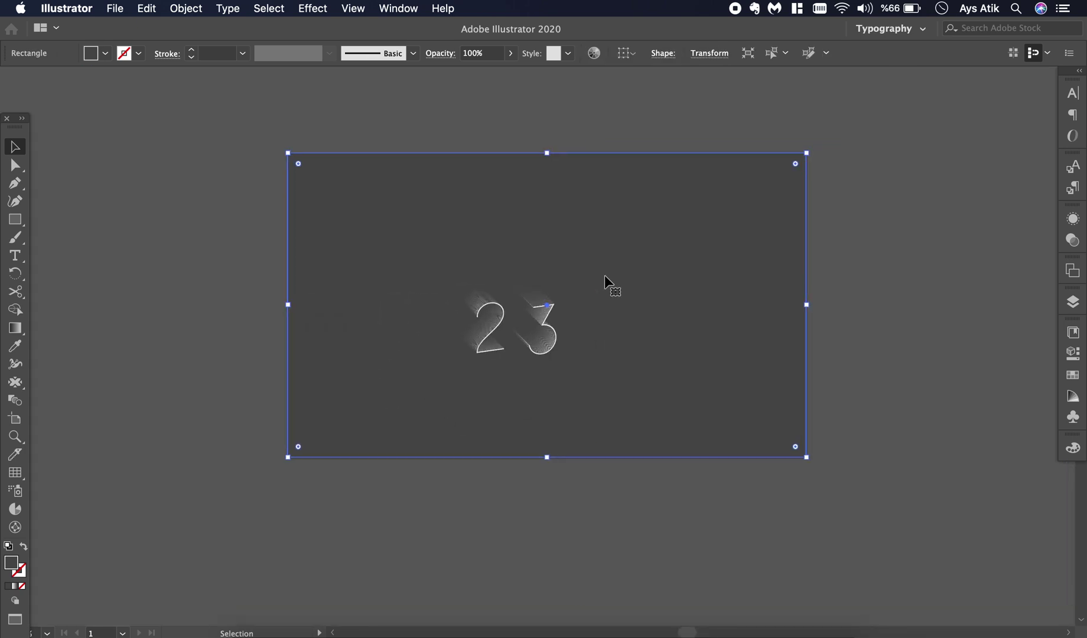
click(827, 293)
click(483, 349)
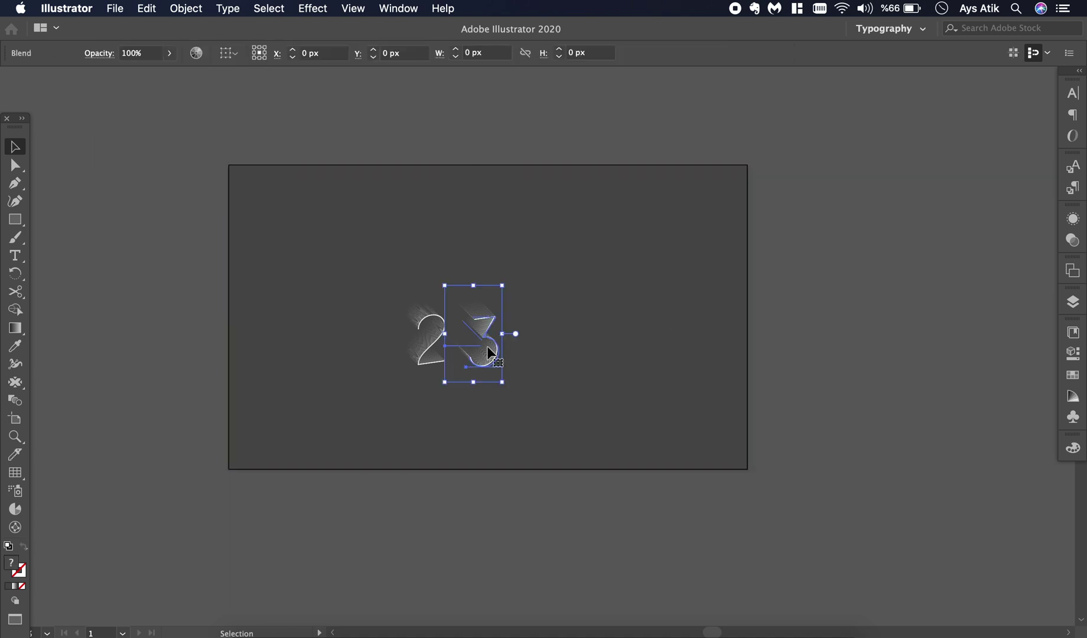
shift+click(427, 343)
drag(502, 382, 687, 469)
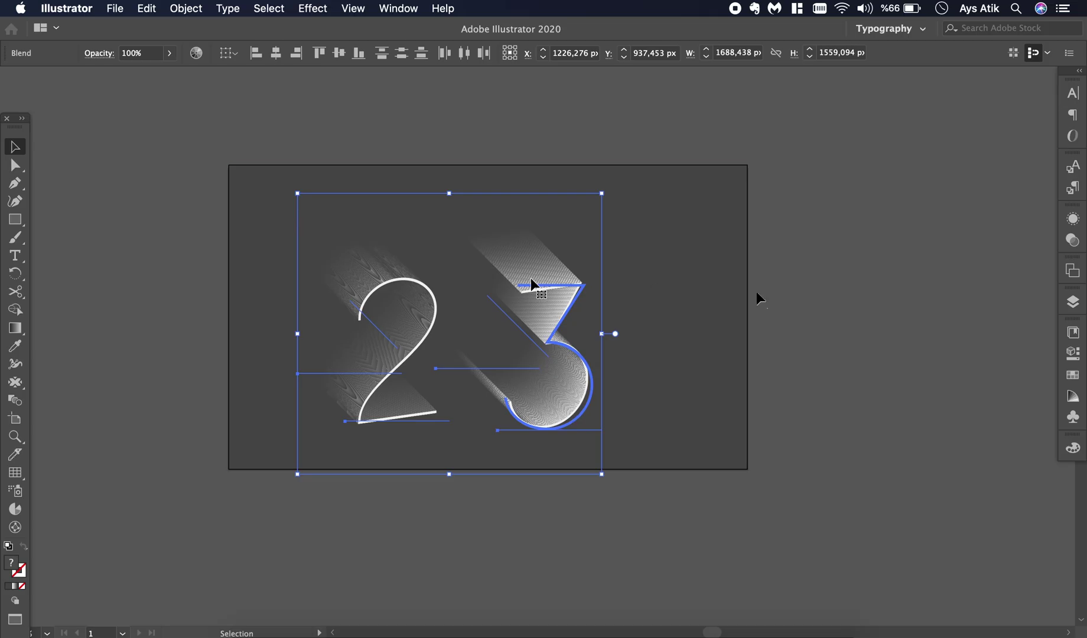
Select the 2 ribbon blend on its own.
click(660, 300)
click(543, 297)
click(386, 295)
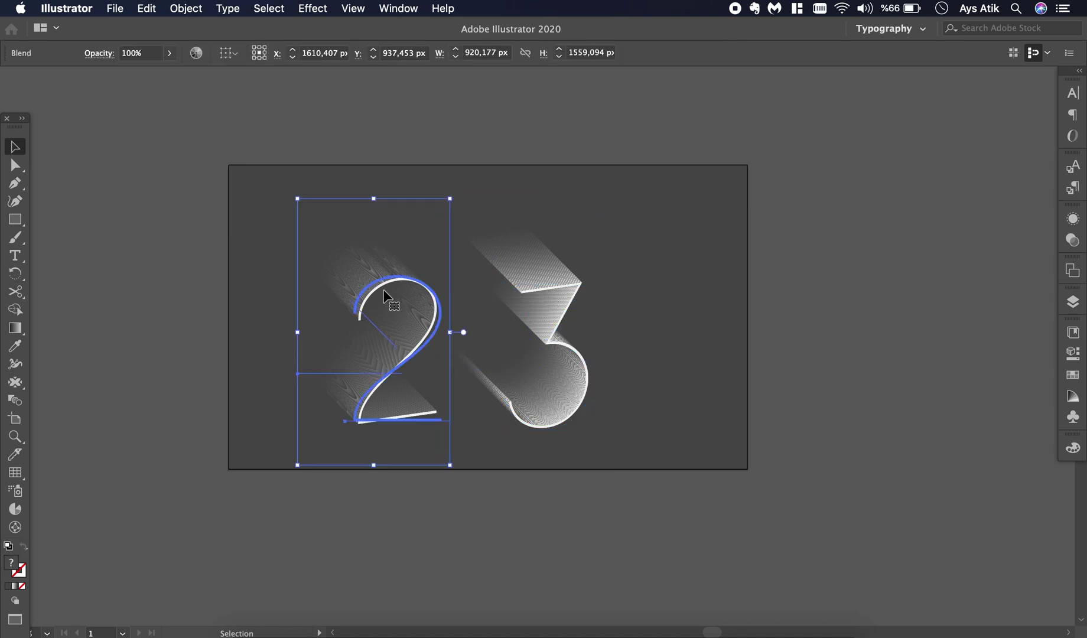
click(535, 283)
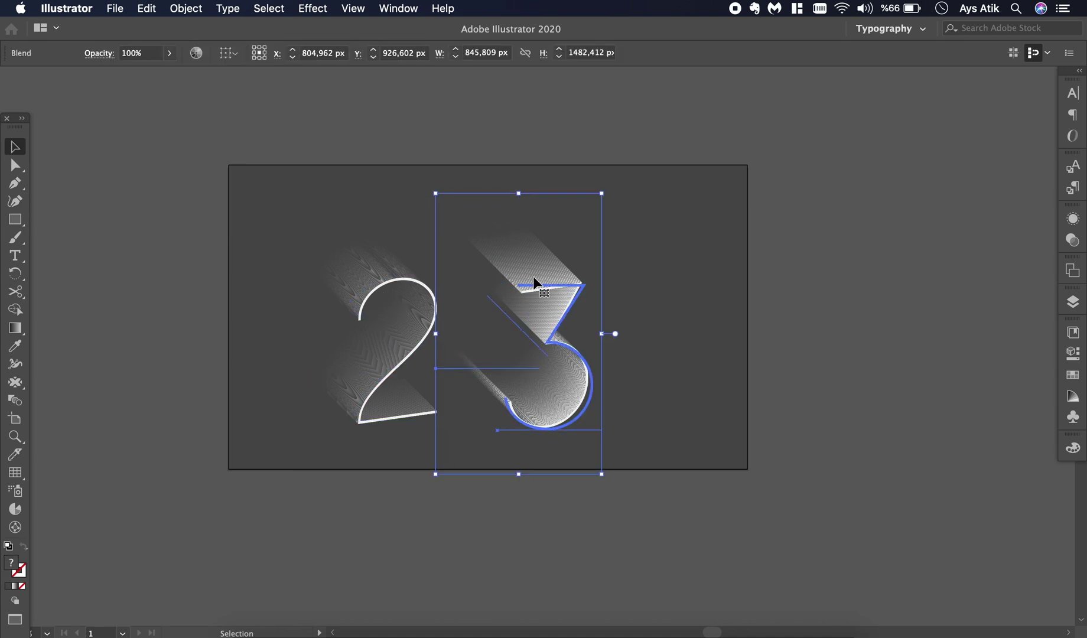
click(405, 289)
click(565, 306)
click(402, 290)
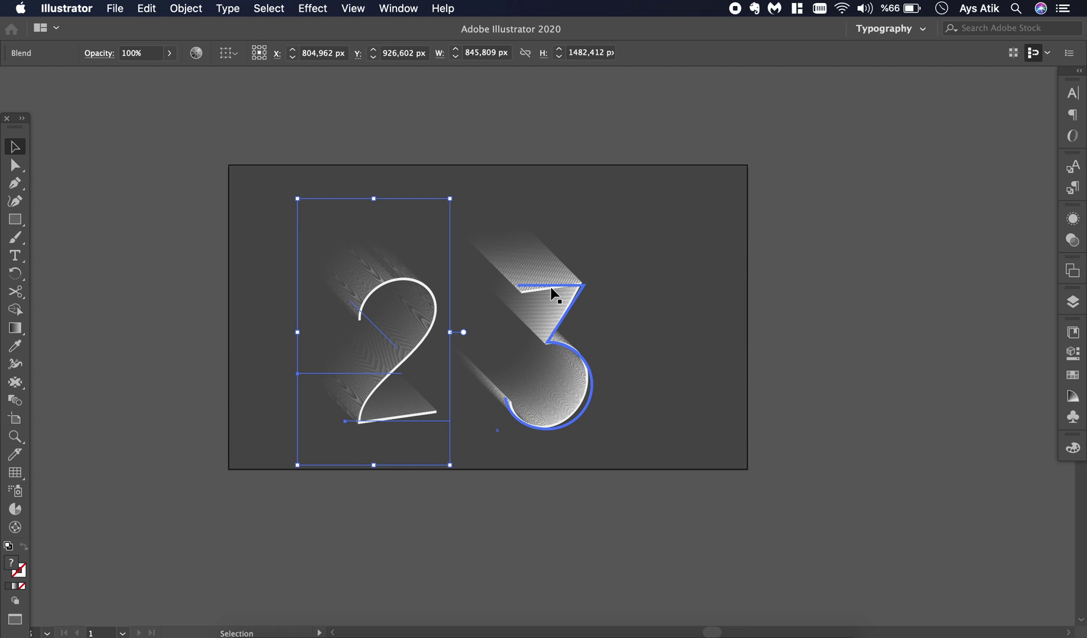
Set the 2's Blend Options spacing to Specified Steps 100, with Preview on.
click(186, 8)
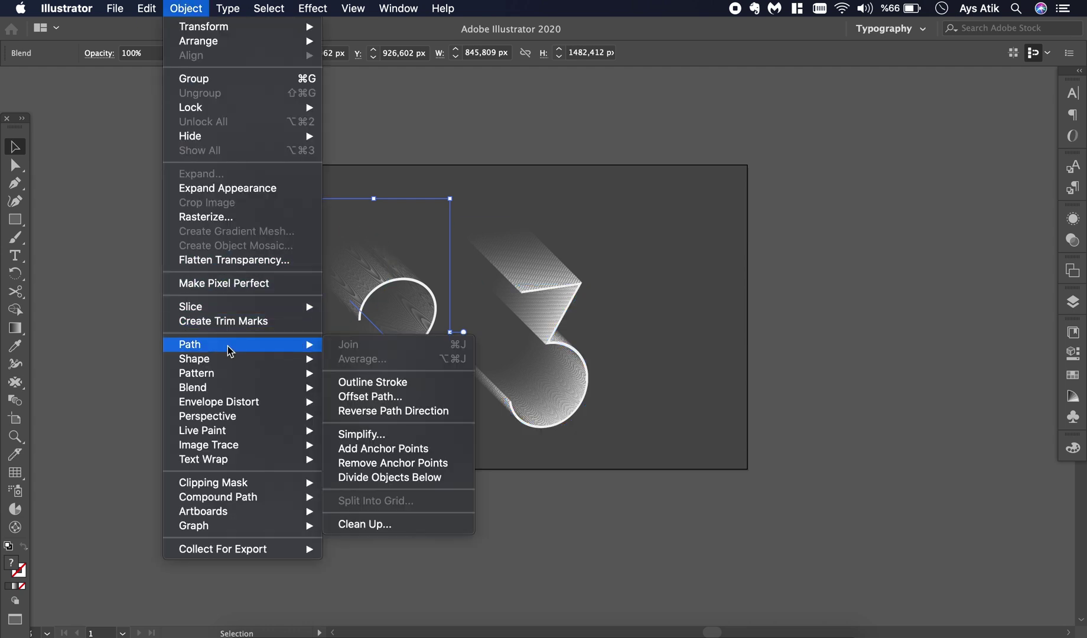
mouse_move(240, 418)
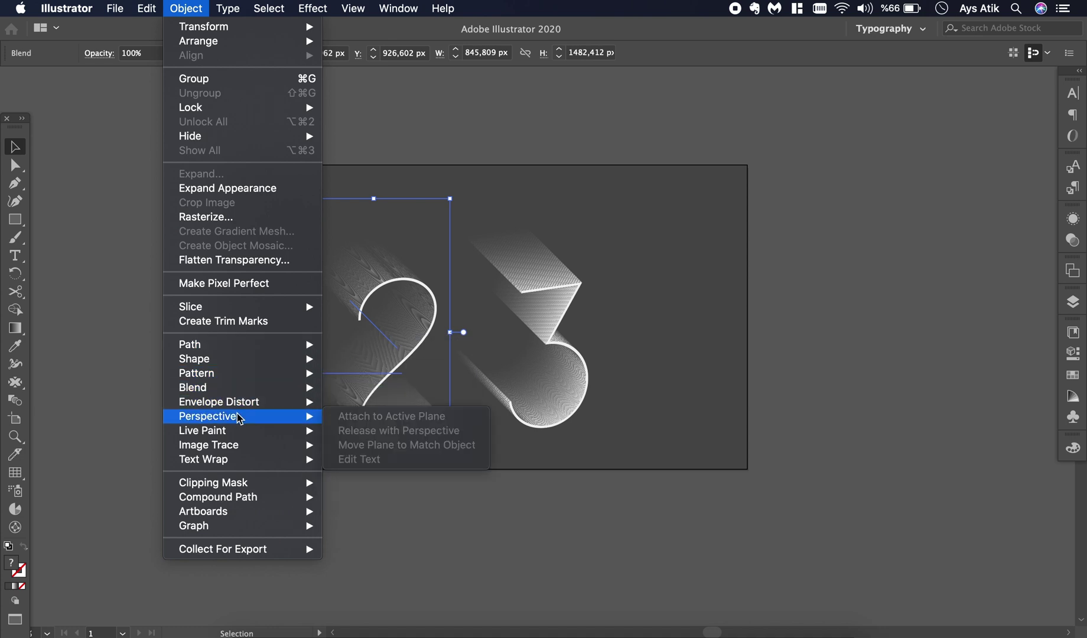
mouse_move(309, 390)
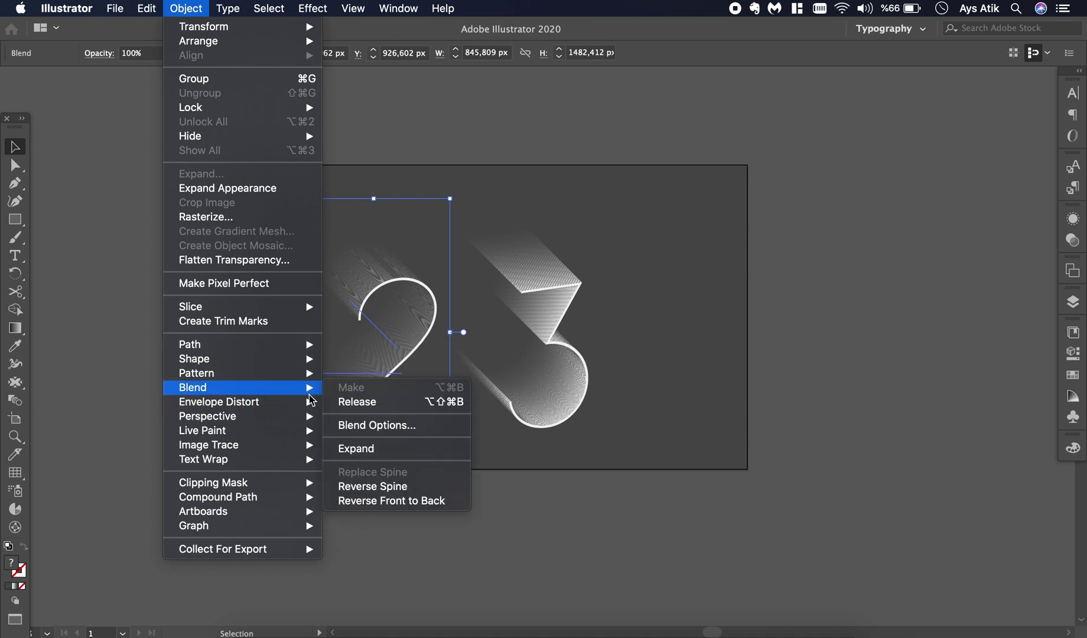
click(390, 427)
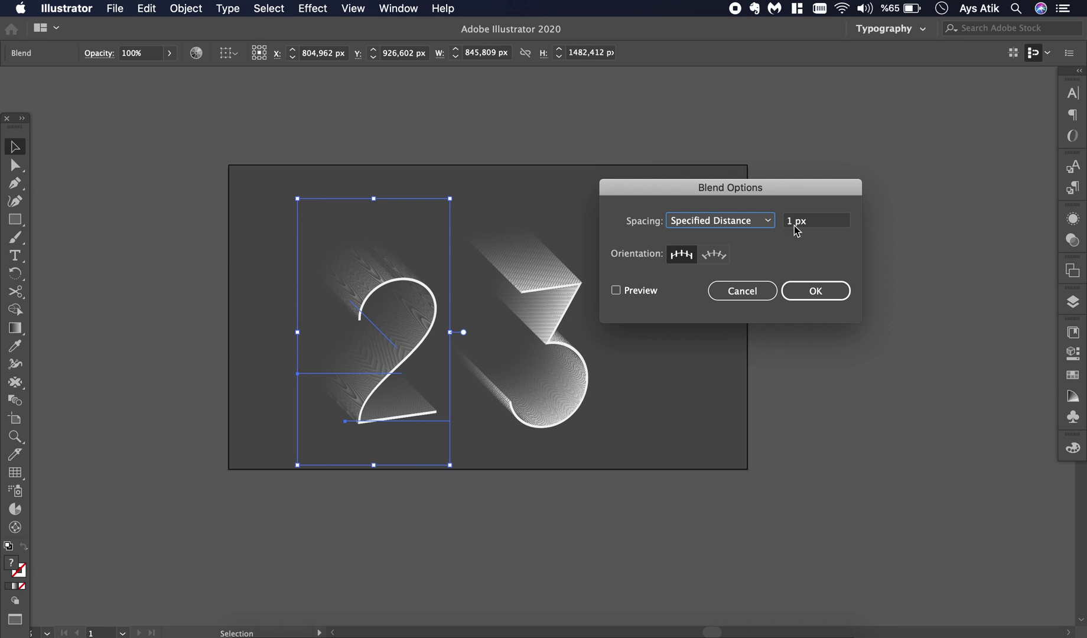
click(770, 225)
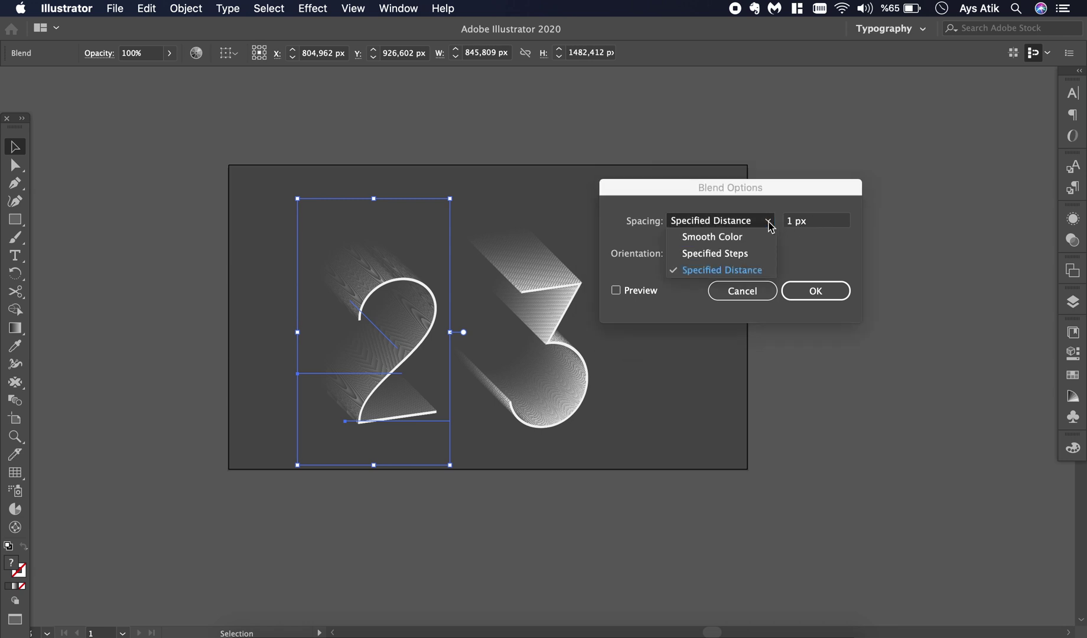
click(766, 253)
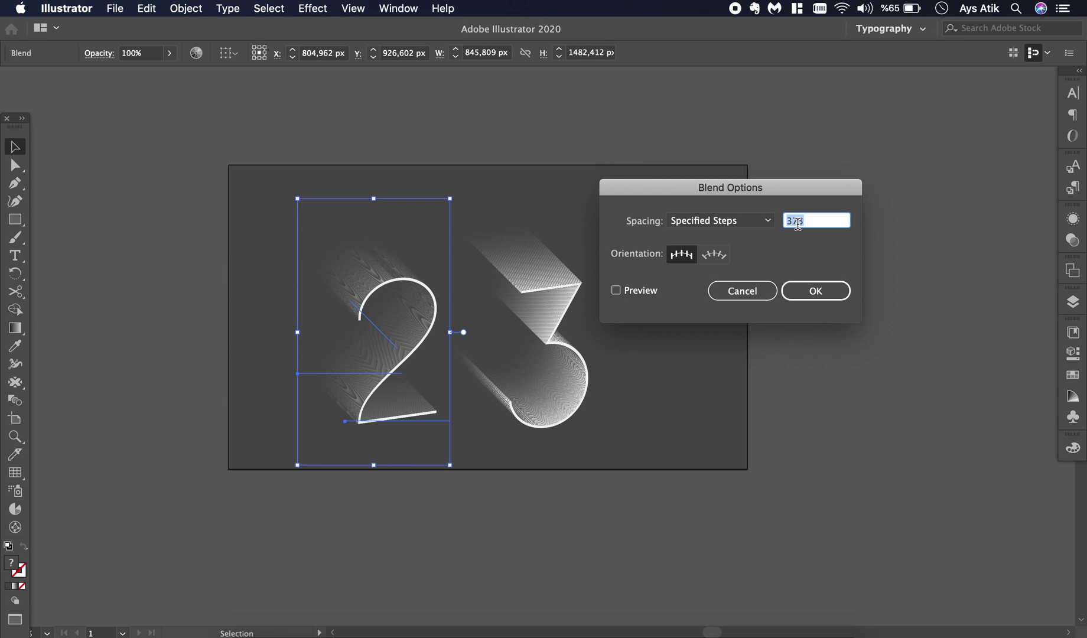
text(100)
key(Tab)
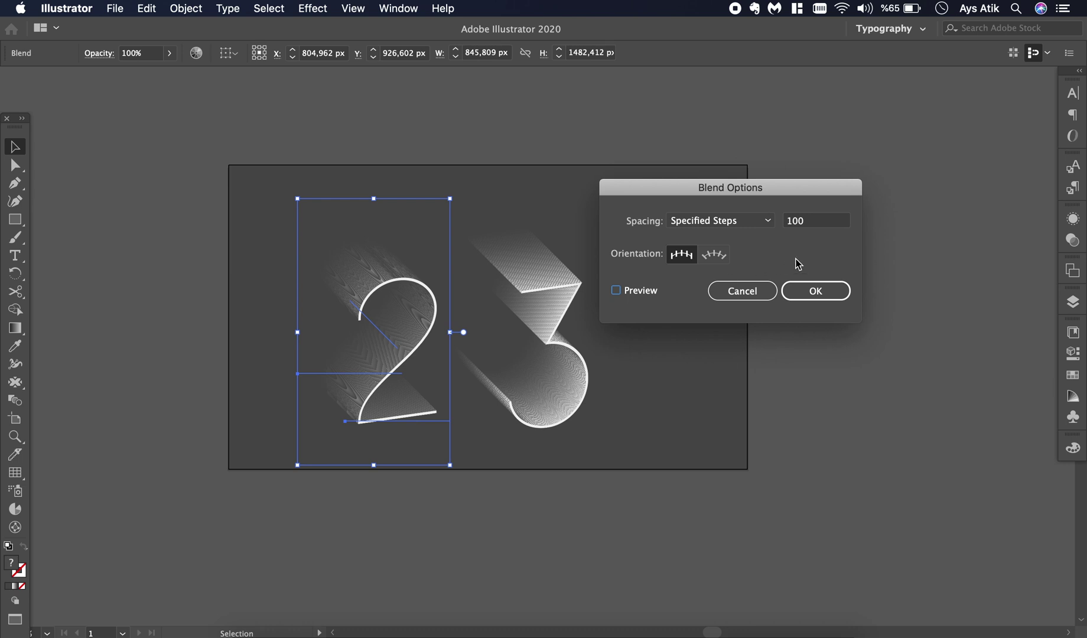
click(645, 291)
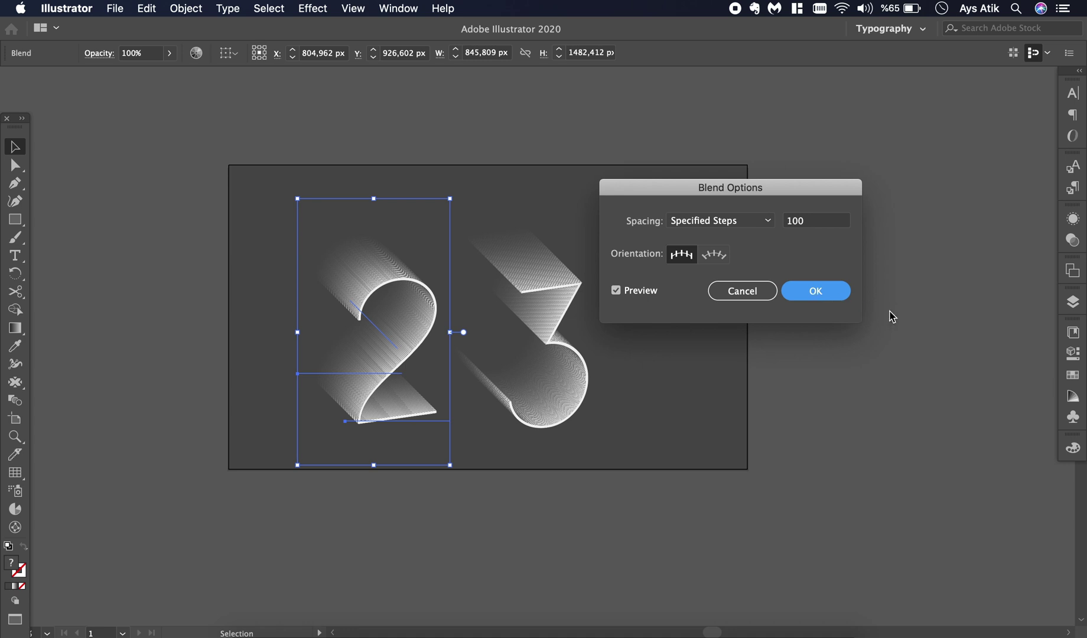
key(Return)
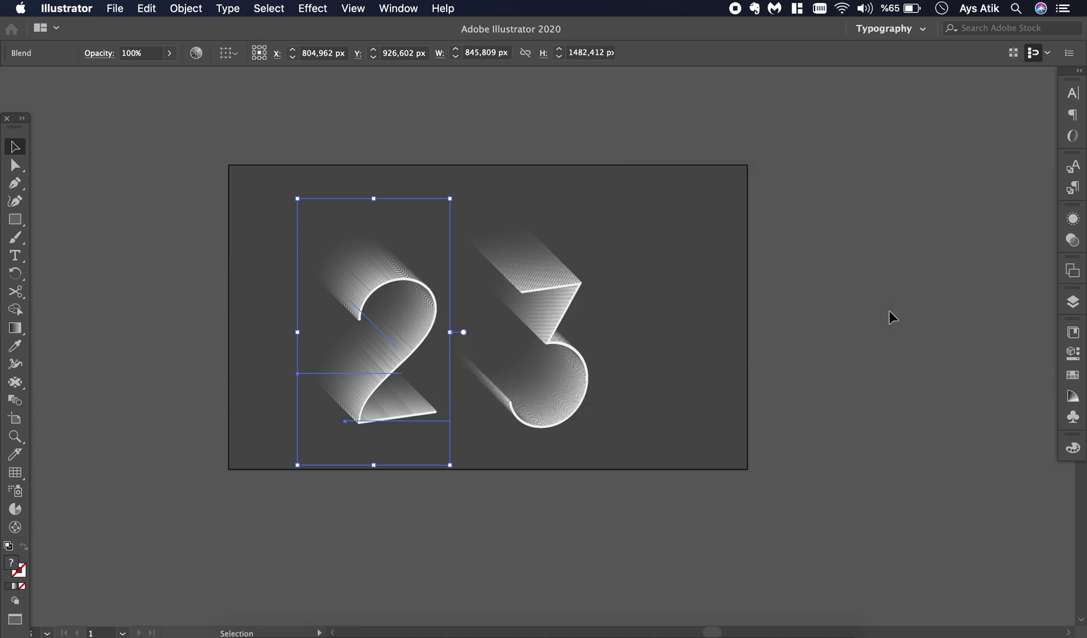
Move the 2 up and right so it sits against the top of the 3.
click(802, 323)
drag(422, 324, 488, 265)
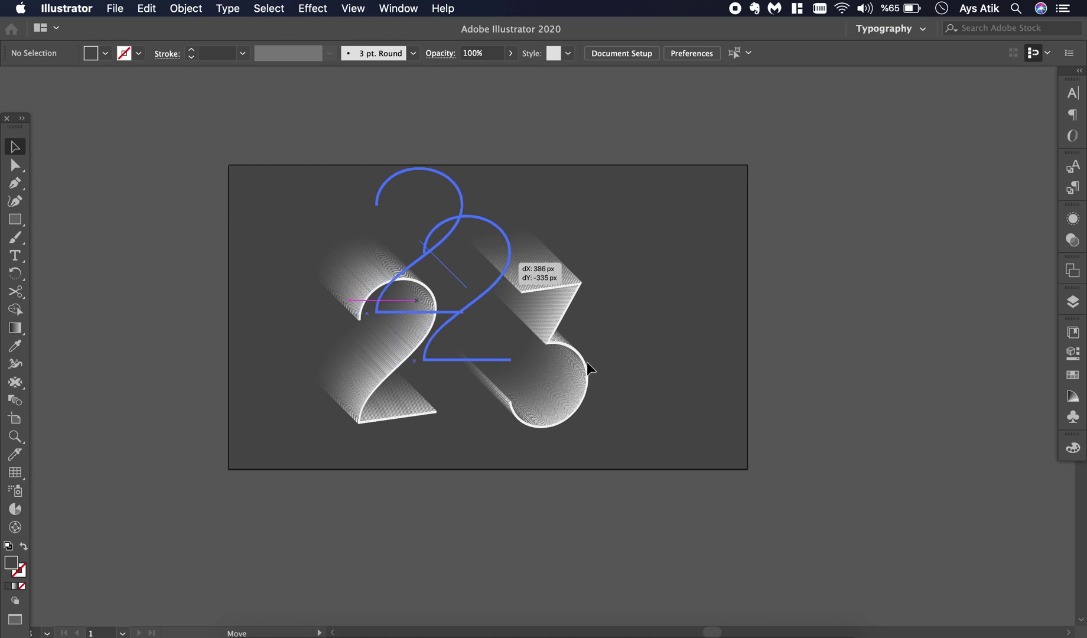
drag(587, 363, 587, 363)
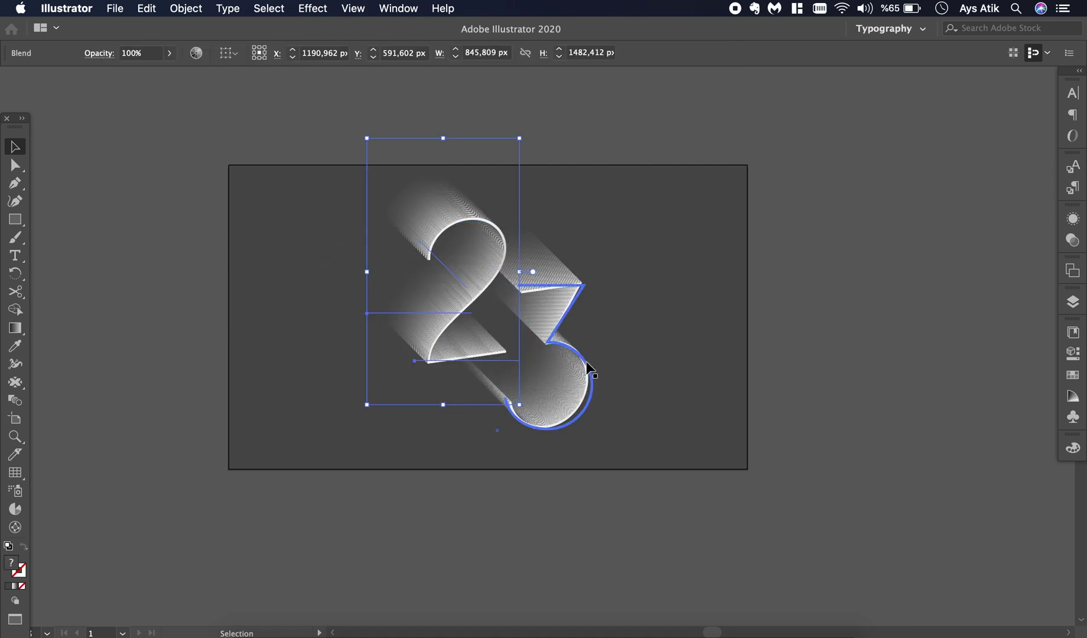
Select both blends and shift the pair down and left on the artboard.
click(886, 351)
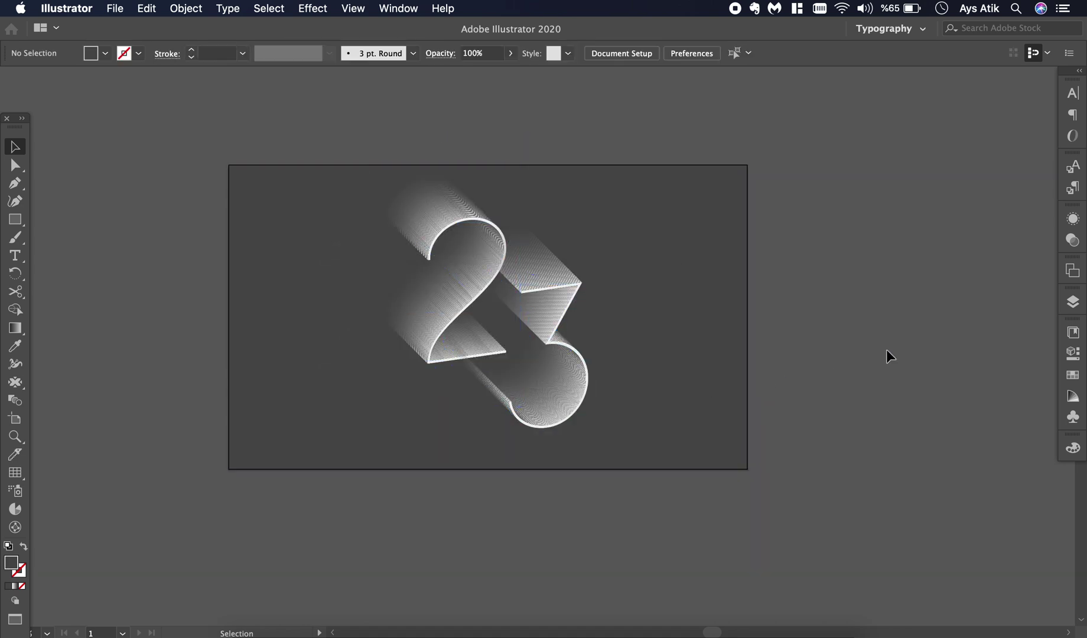
click(555, 384)
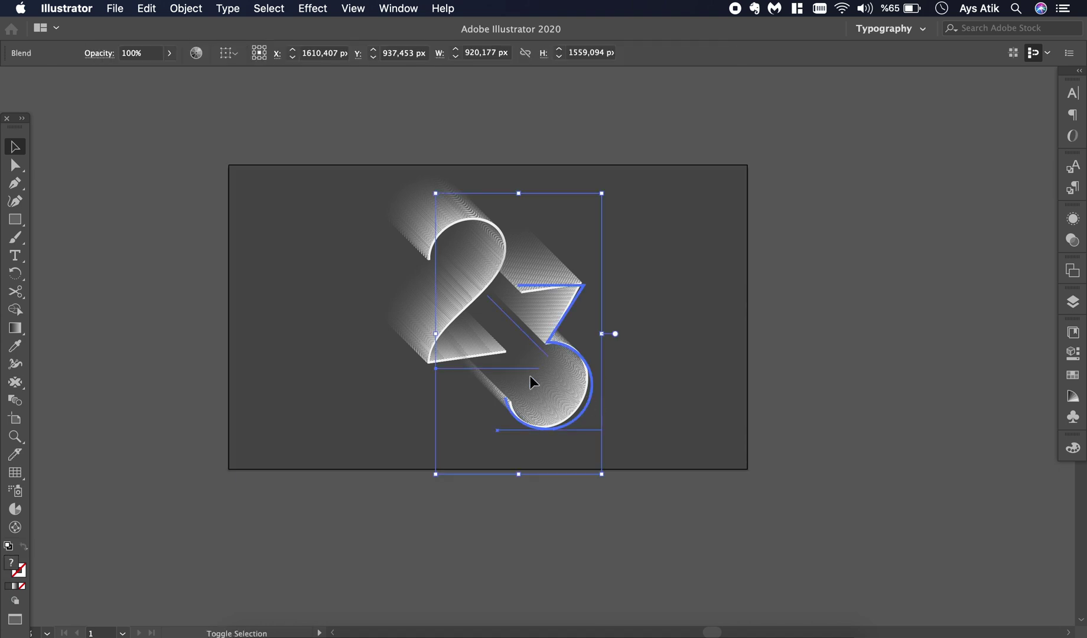
shift+click(424, 322)
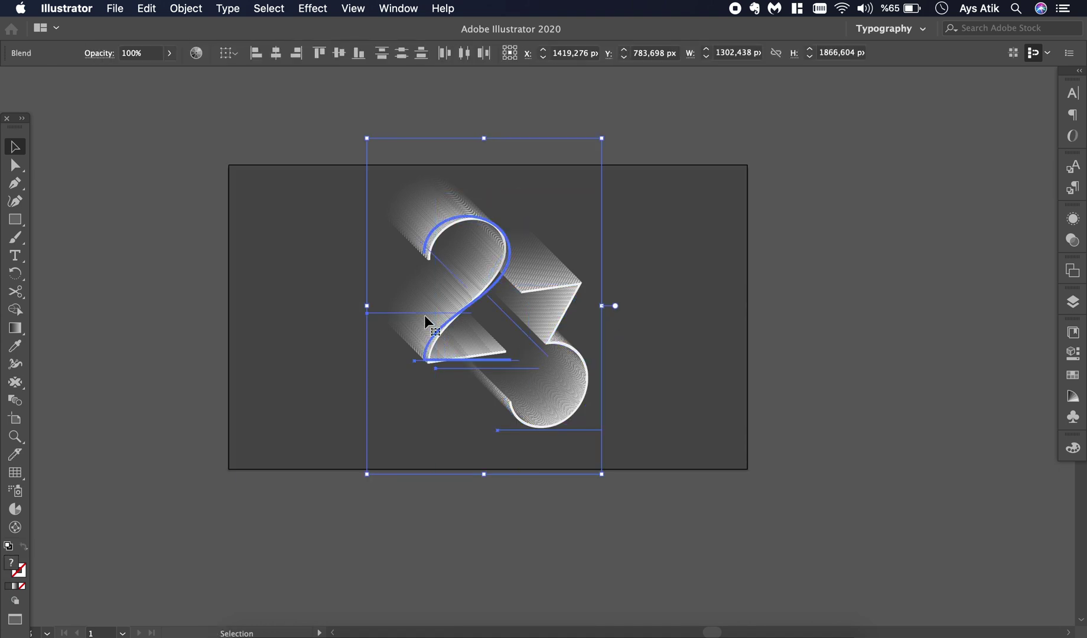
drag(425, 319, 409, 340)
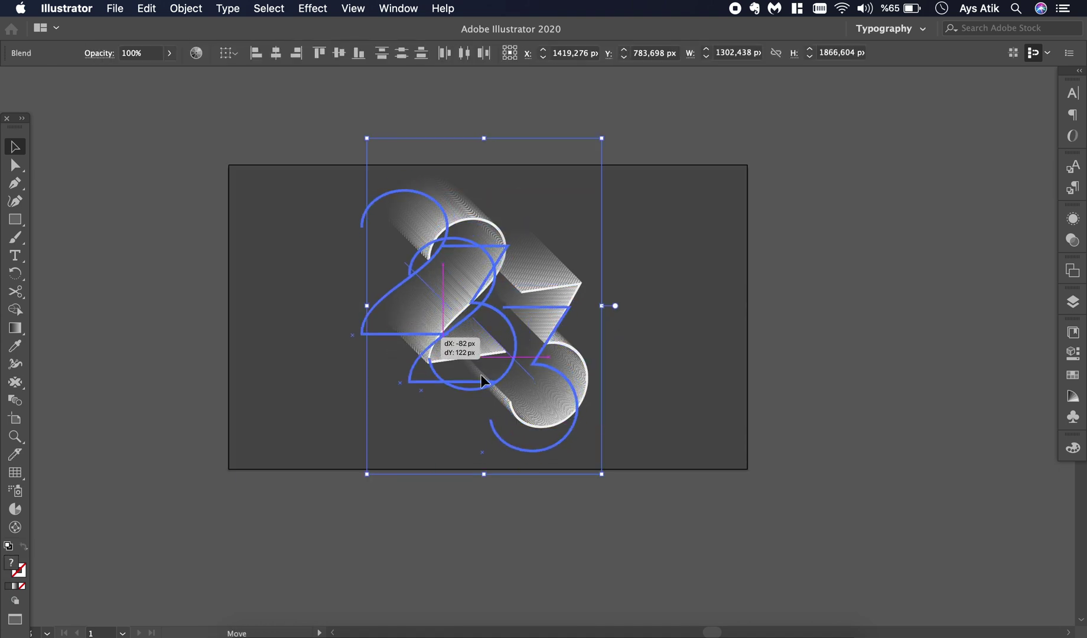
drag(483, 363, 484, 365)
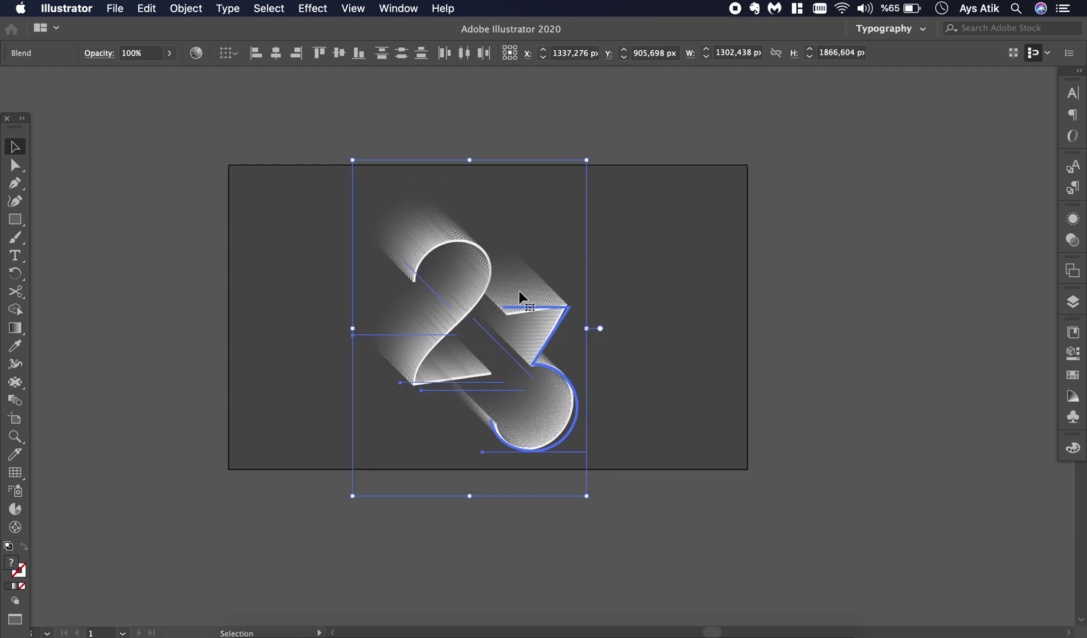
Drag a duplicate of the 23 blends to the right of the artboard and deselect it.
drag(525, 307, 924, 348)
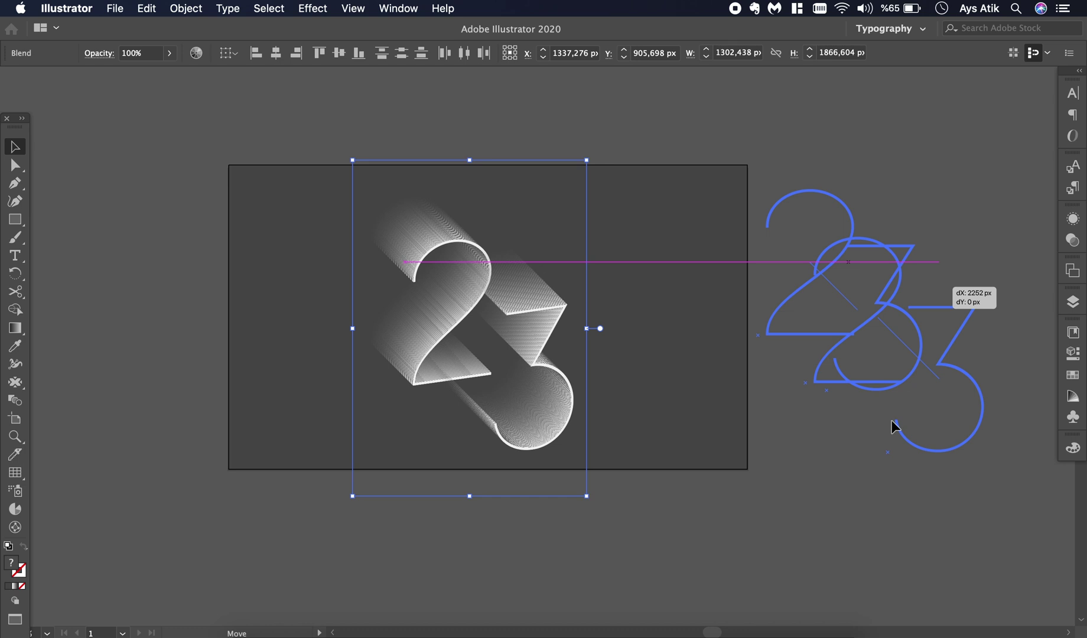
drag(891, 421, 891, 421)
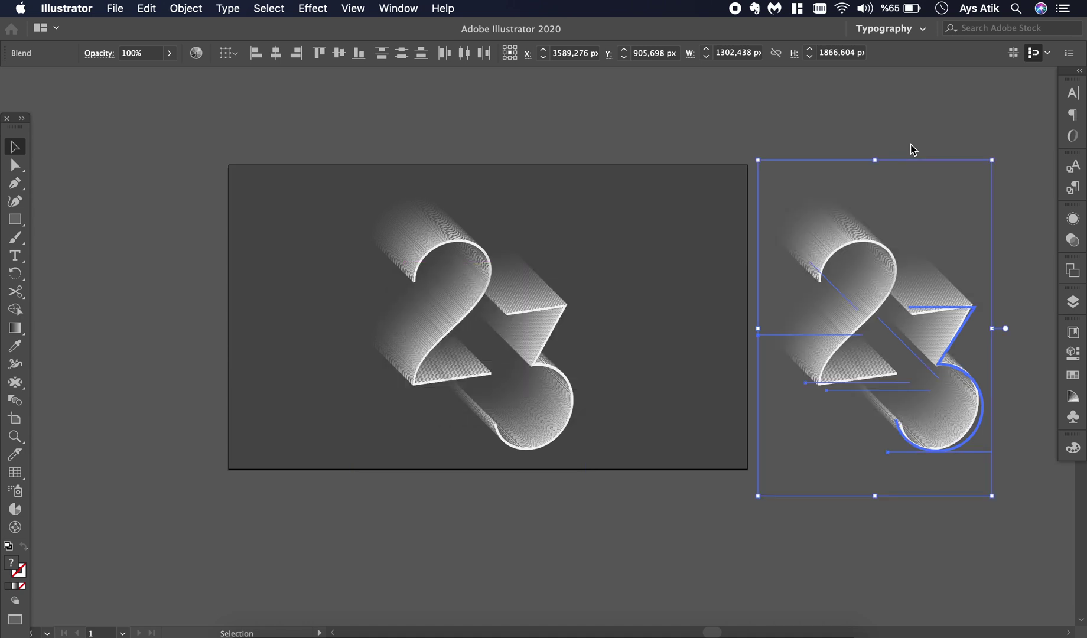
click(879, 140)
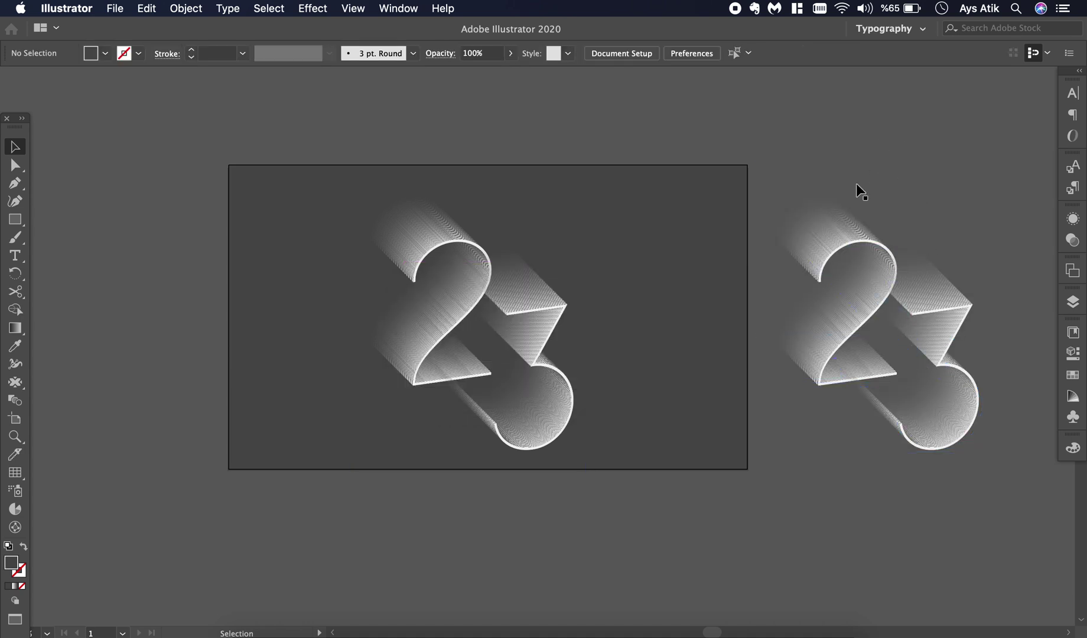
Try eyedropping the canvas grey into the background rectangle, then undo it.
click(664, 202)
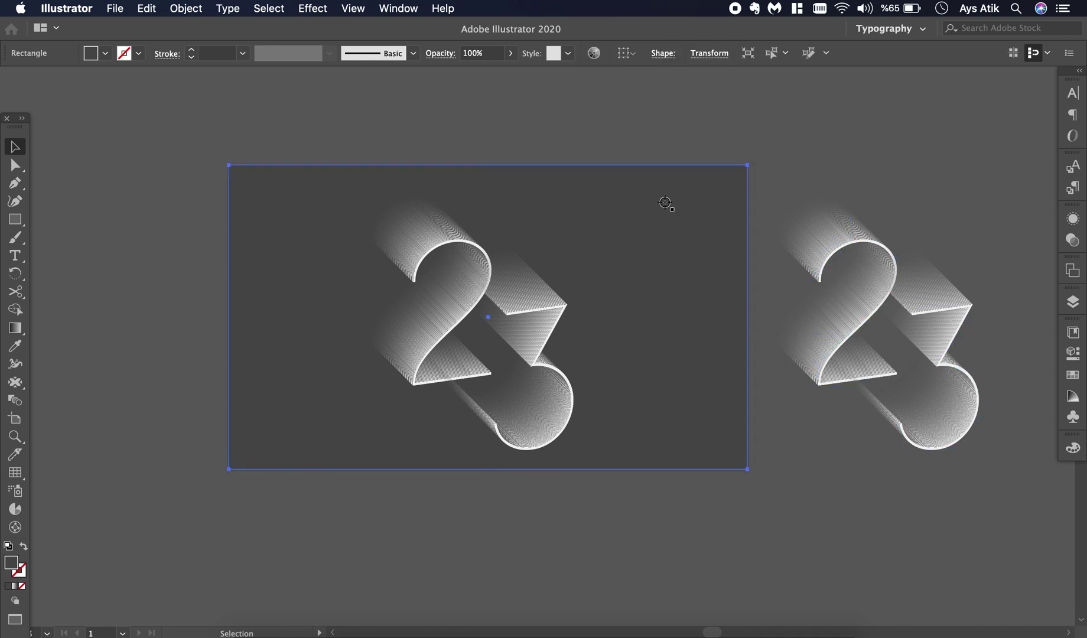
key(i)
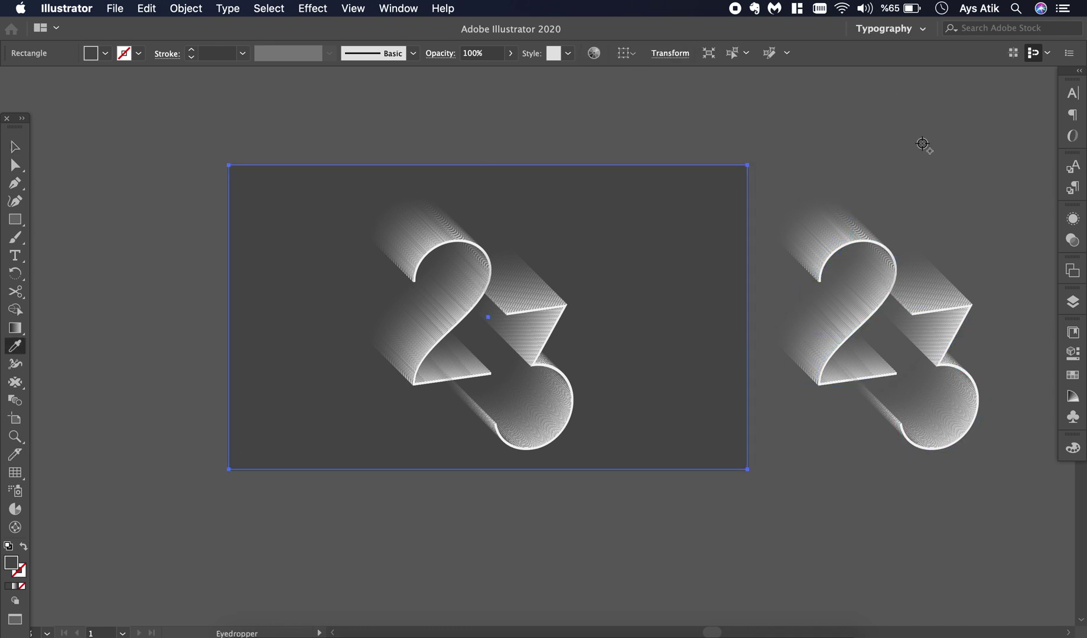
click(922, 144)
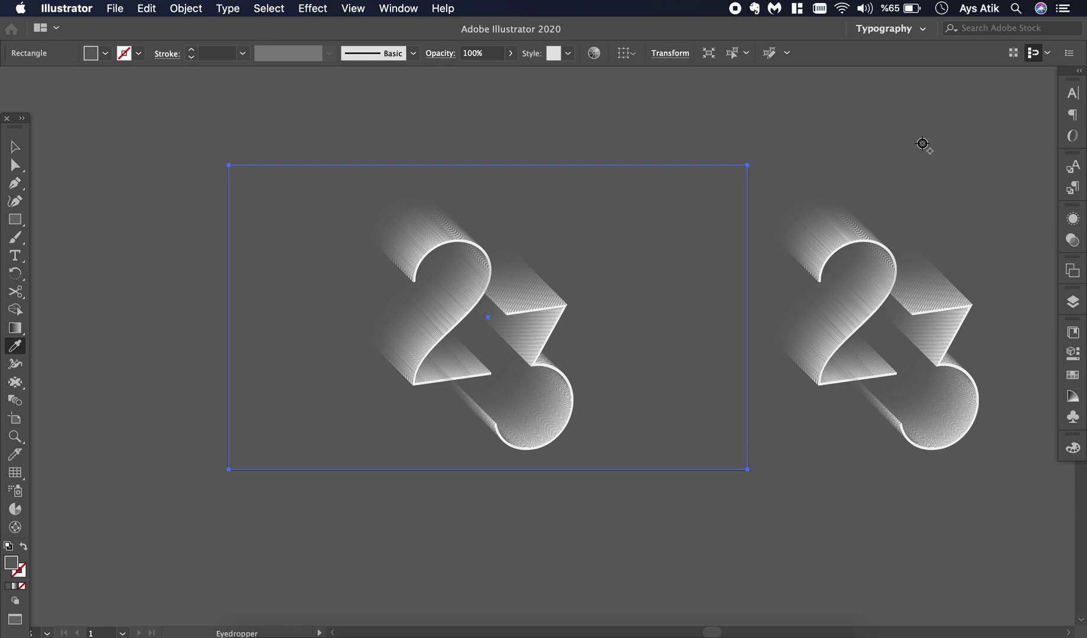
key(v)
click(922, 143)
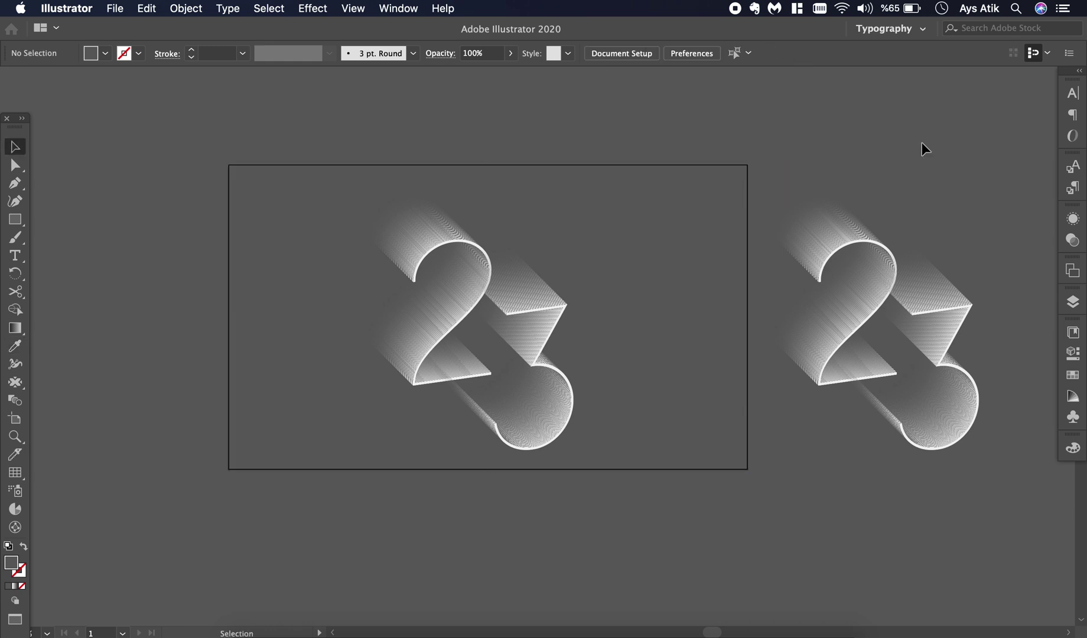
key(super+z)
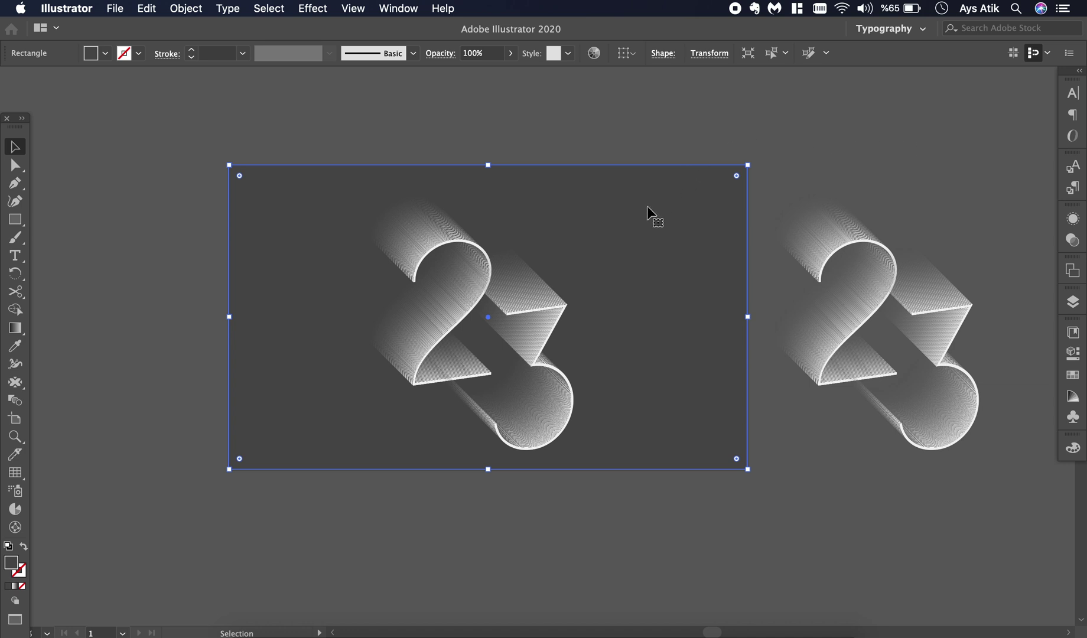
Fill the background rectangle with the R=102 G=102 B=102 grey swatch and deselect.
click(106, 55)
click(95, 123)
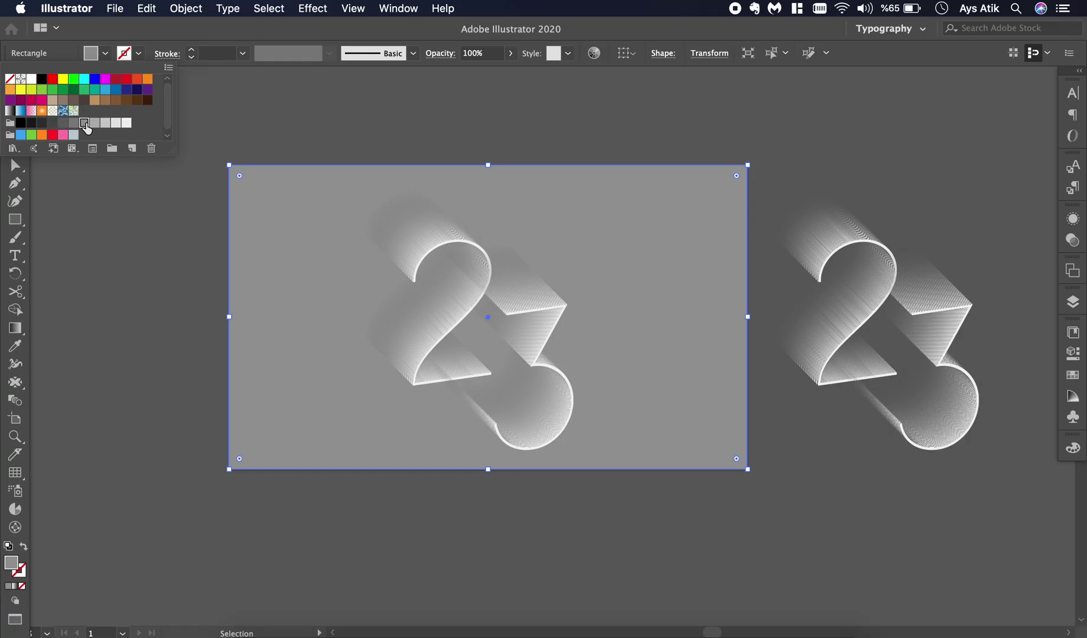
click(74, 123)
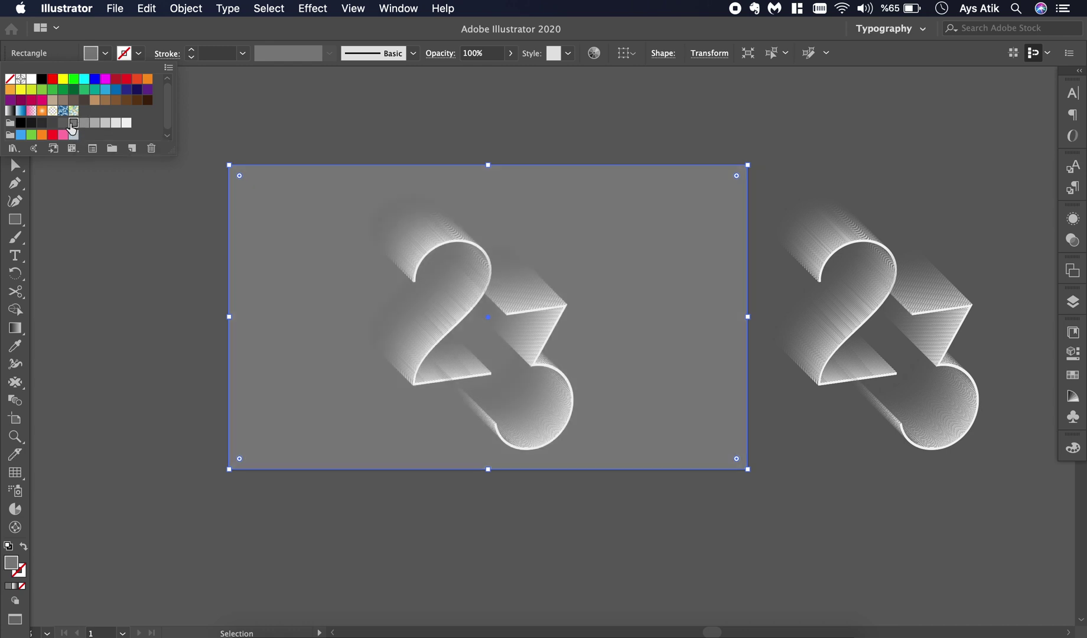
click(63, 123)
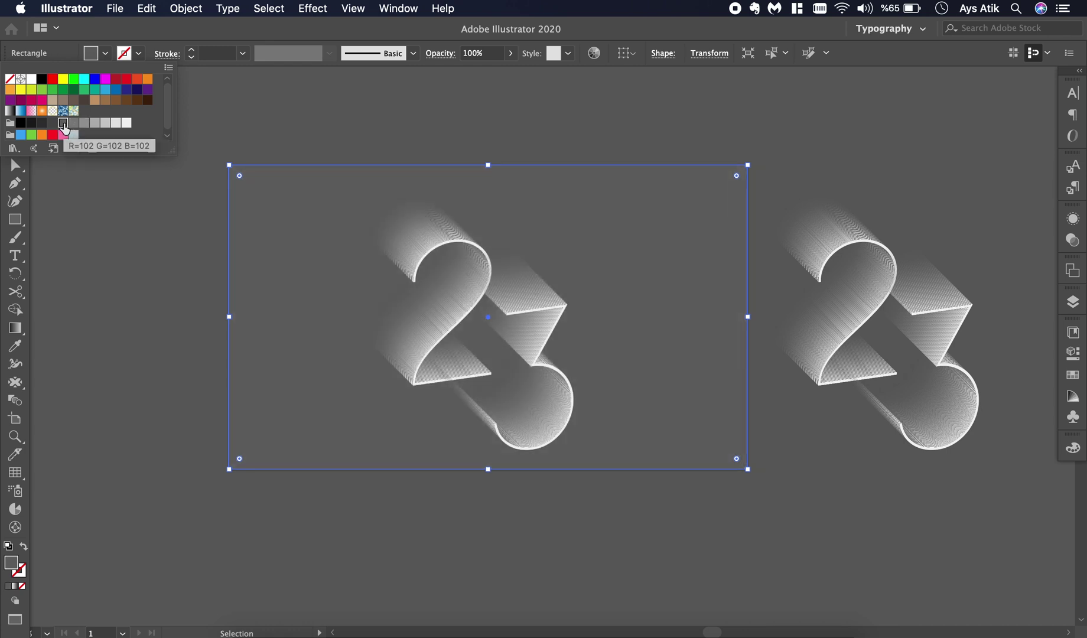
key(Escape)
click(110, 306)
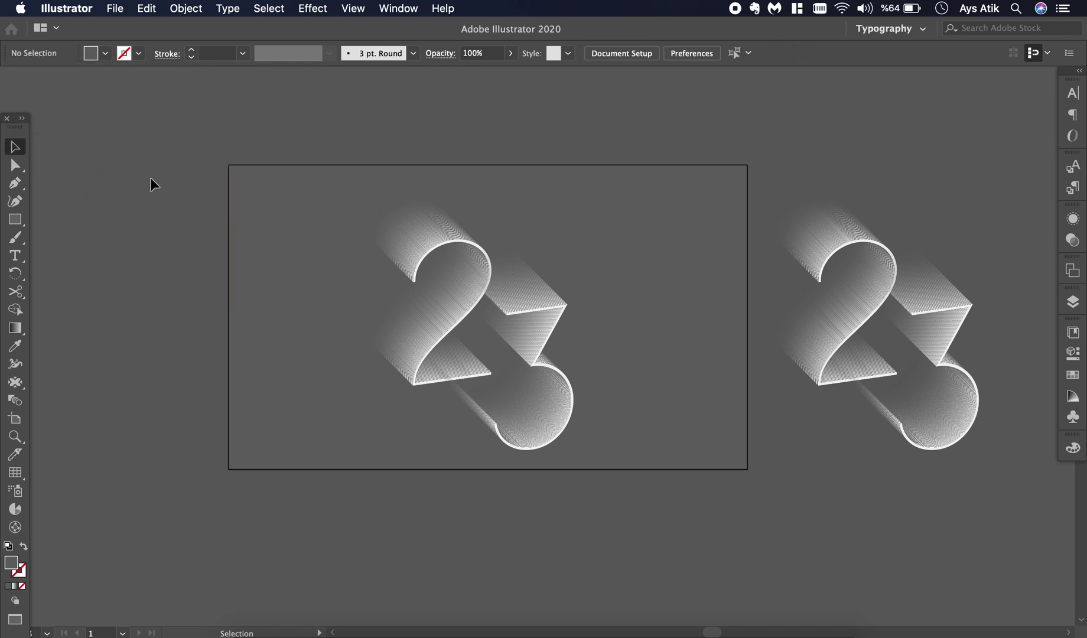
Rasterize the 2 ribbon blend as RGB at High (300 ppi) with a transparent background.
scroll(148, 186, right, 3)
scroll(148, 186, up, 1)
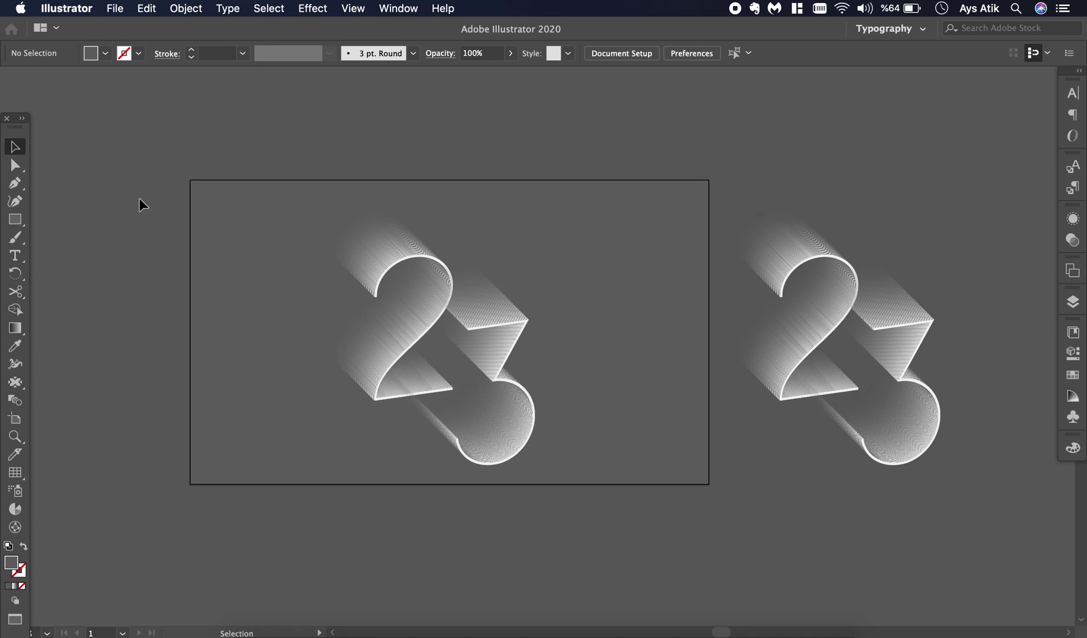
scroll(138, 198, up, 3)
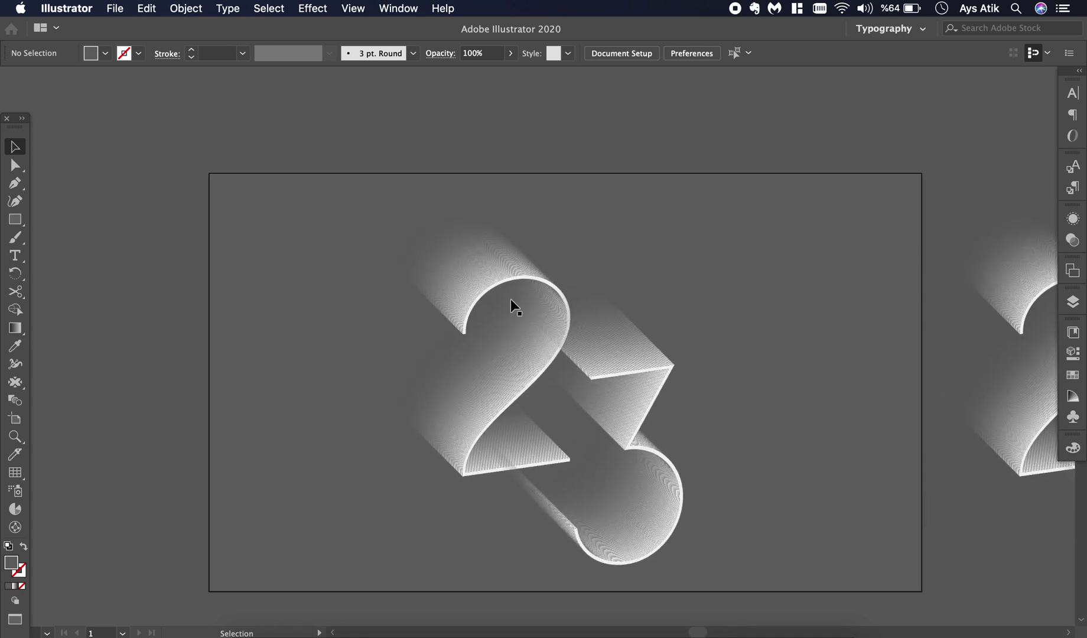
click(500, 273)
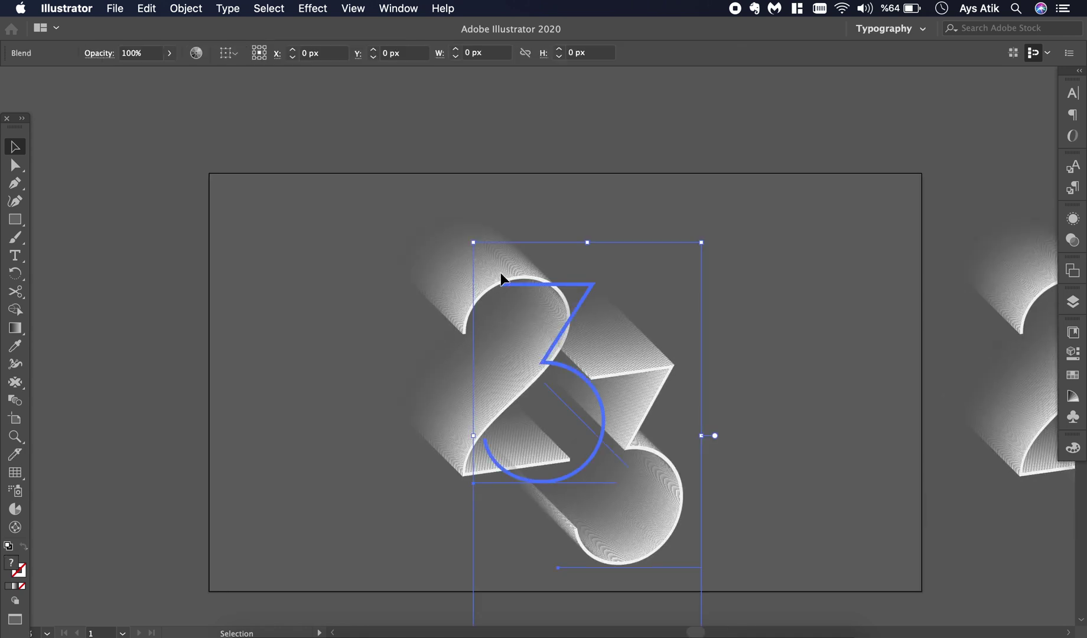
click(448, 266)
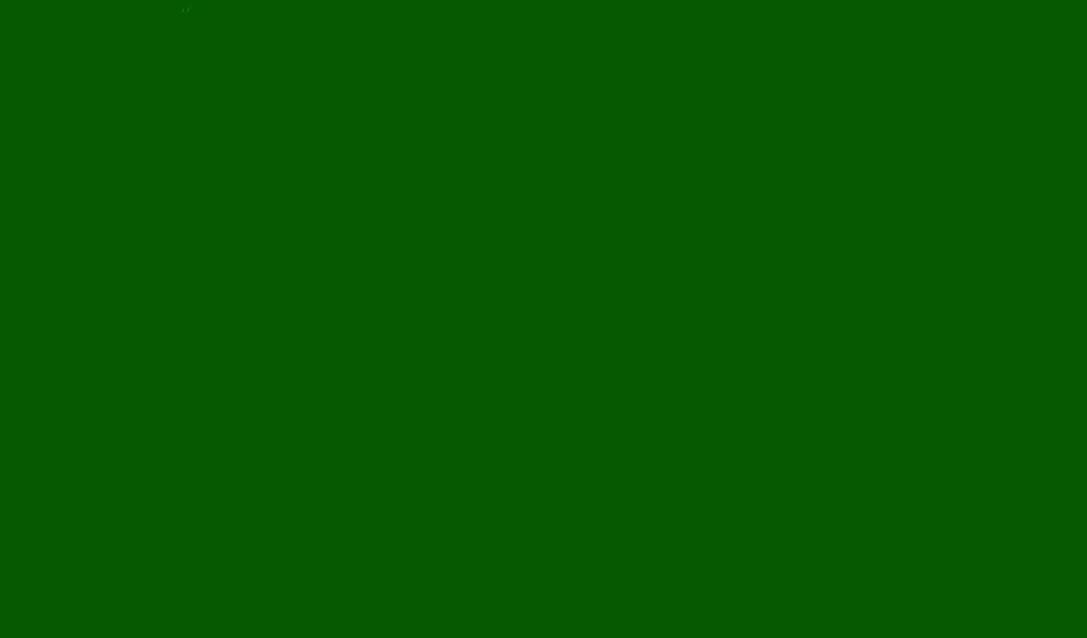
click(184, 8)
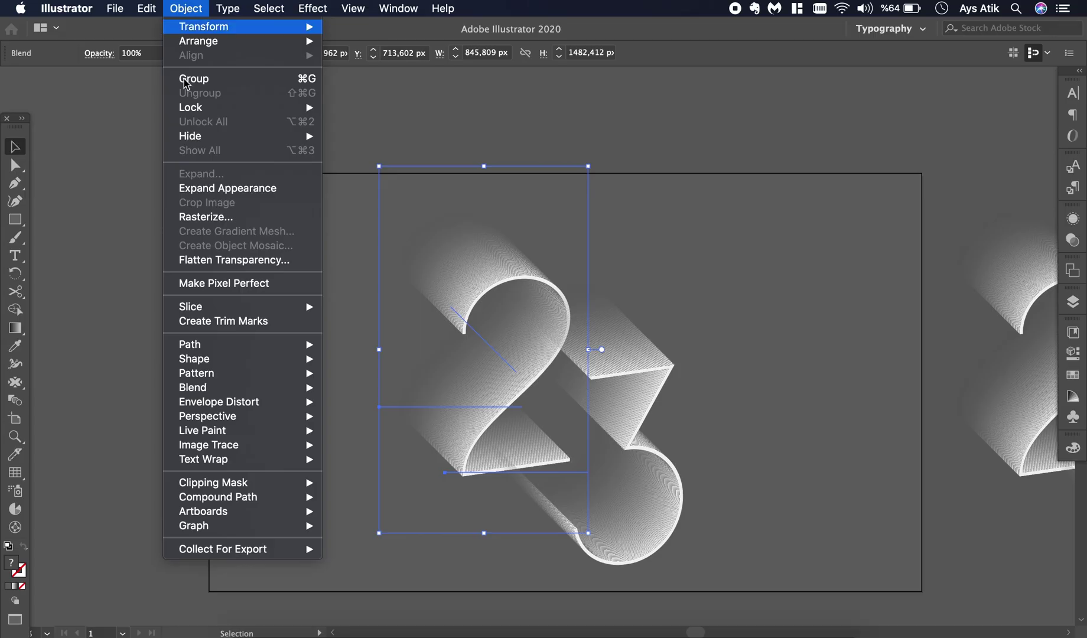
click(213, 220)
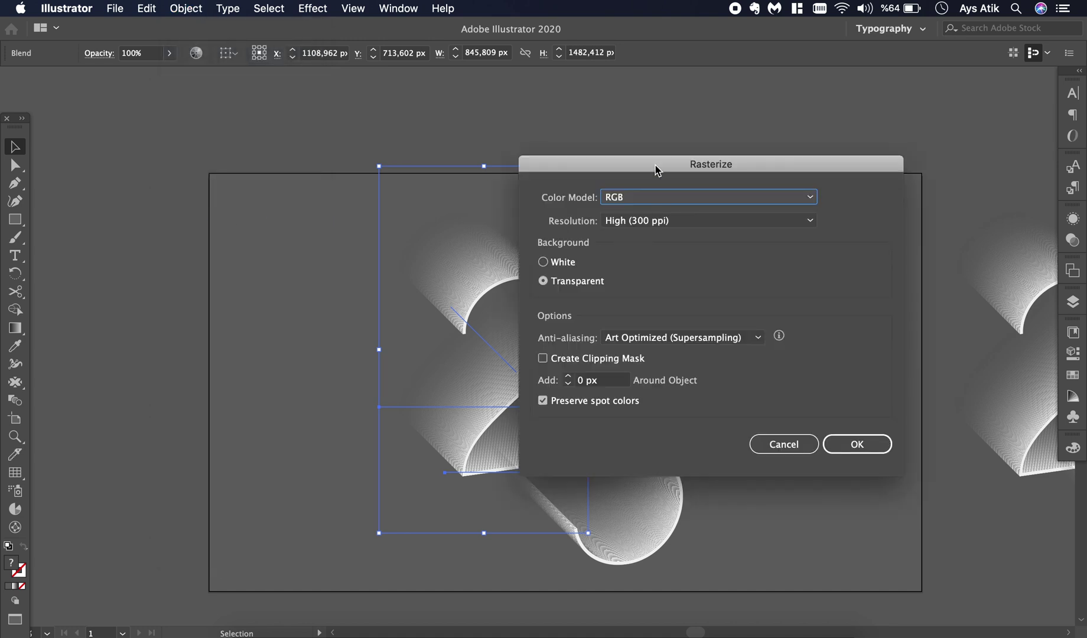
drag(657, 167, 798, 113)
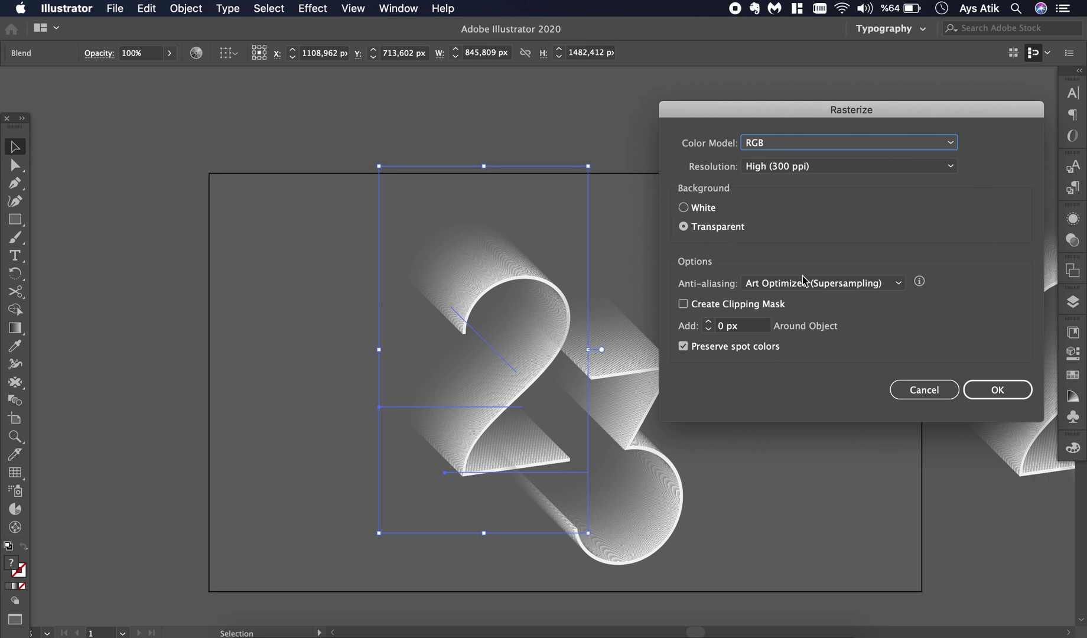
click(997, 390)
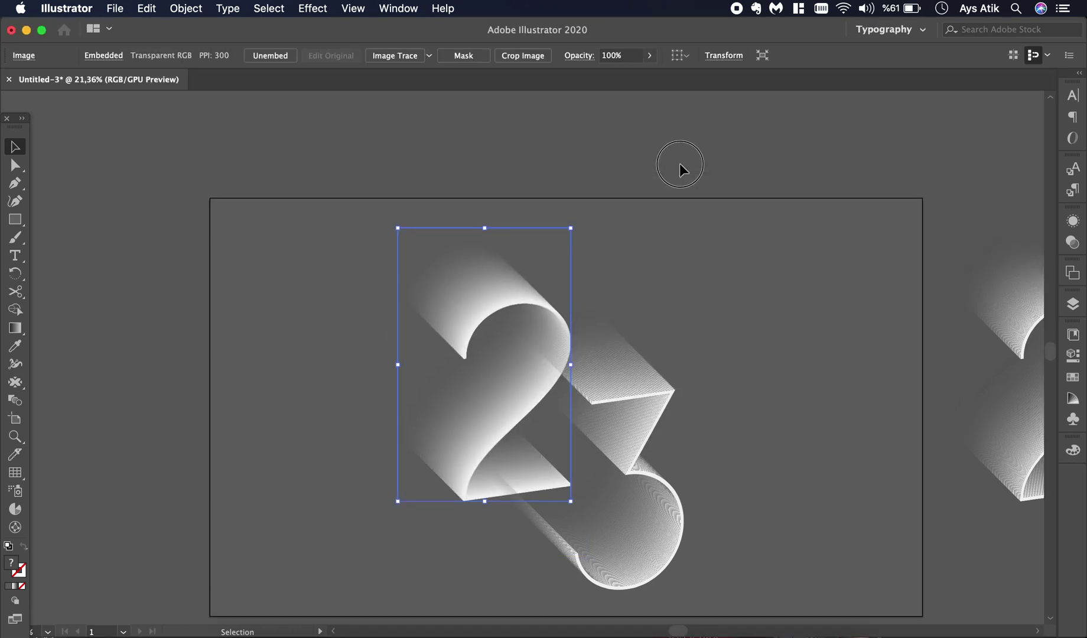
Rasterize the 3 ribbon blend at Screen (72 ppi) resolution.
click(585, 149)
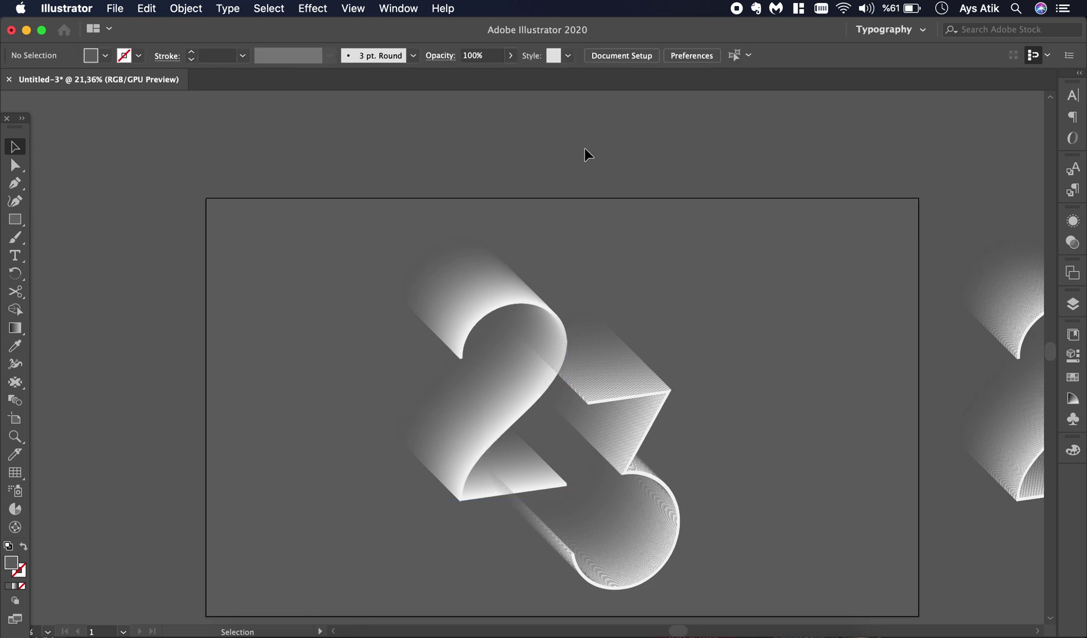
scroll(584, 147, right, 3)
scroll(584, 147, down, 1)
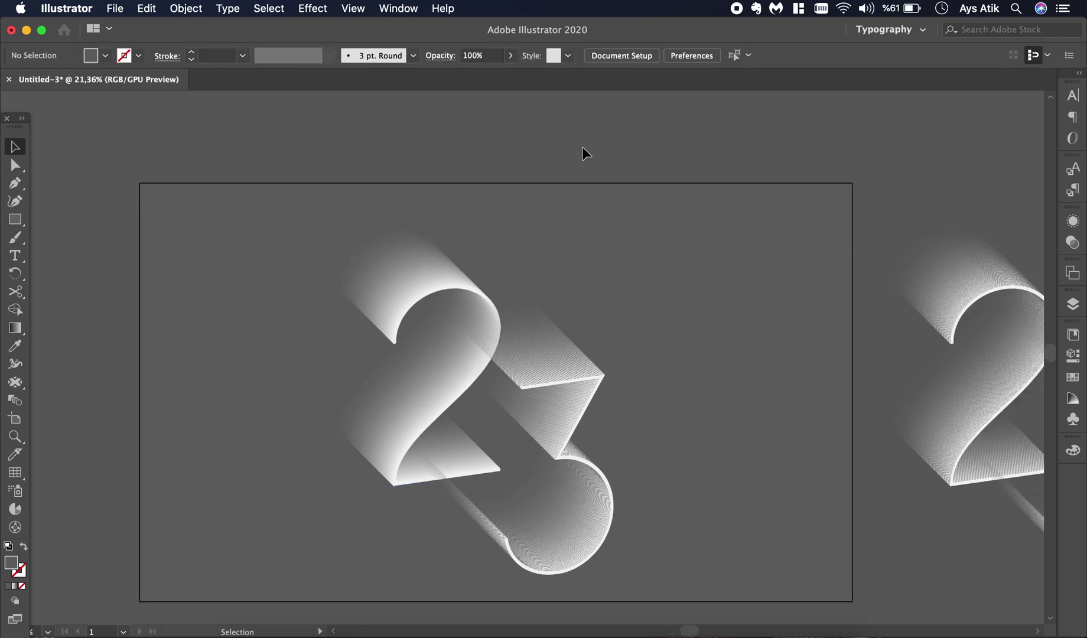
click(578, 396)
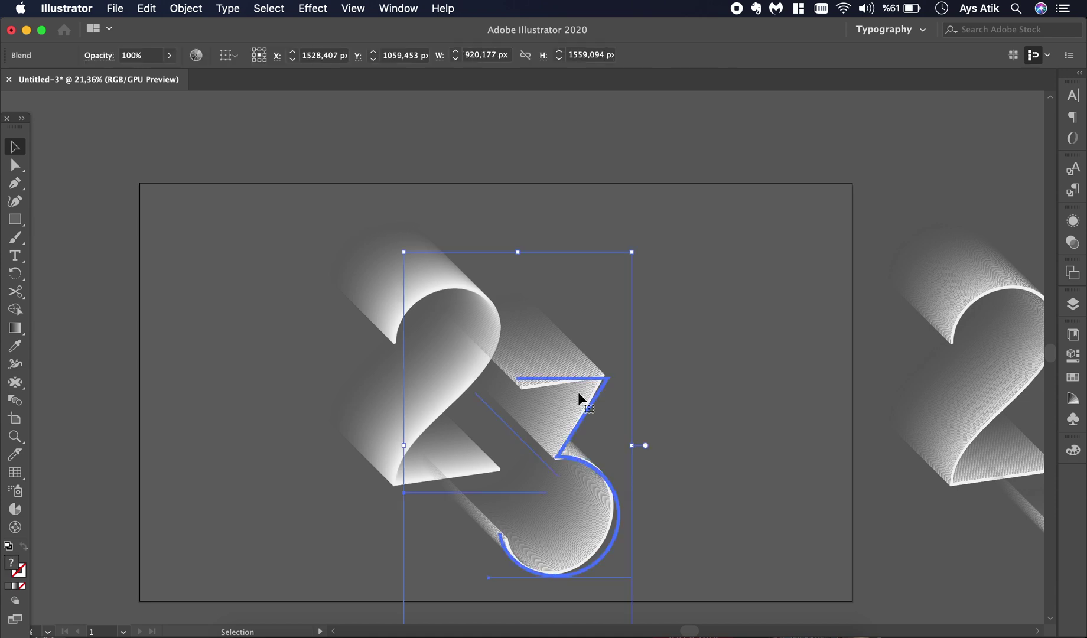
click(202, 7)
click(242, 217)
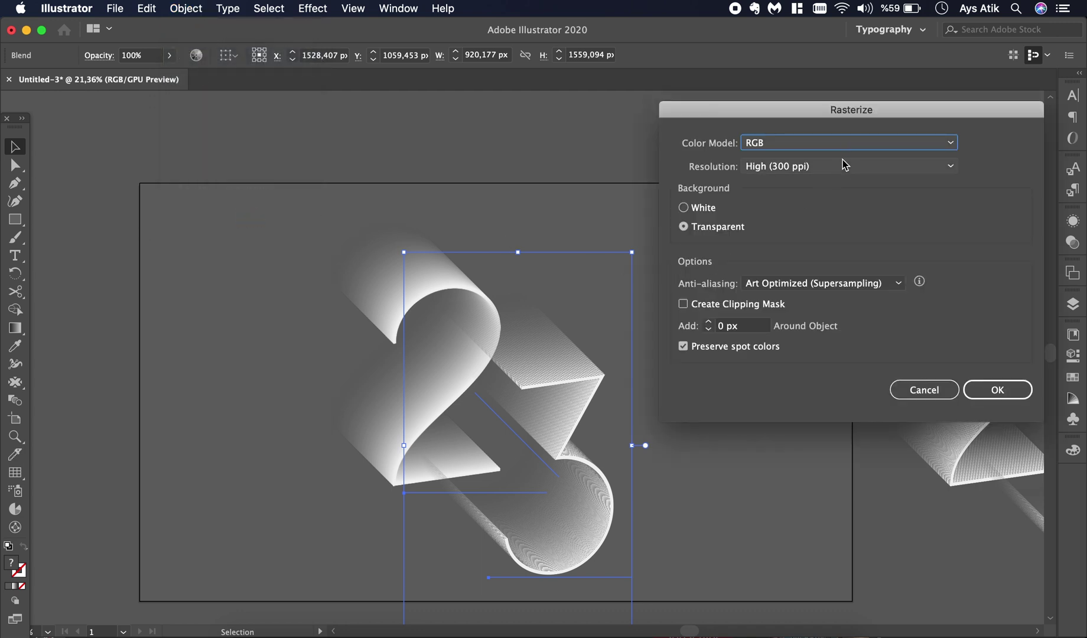
click(844, 165)
click(839, 186)
click(1009, 388)
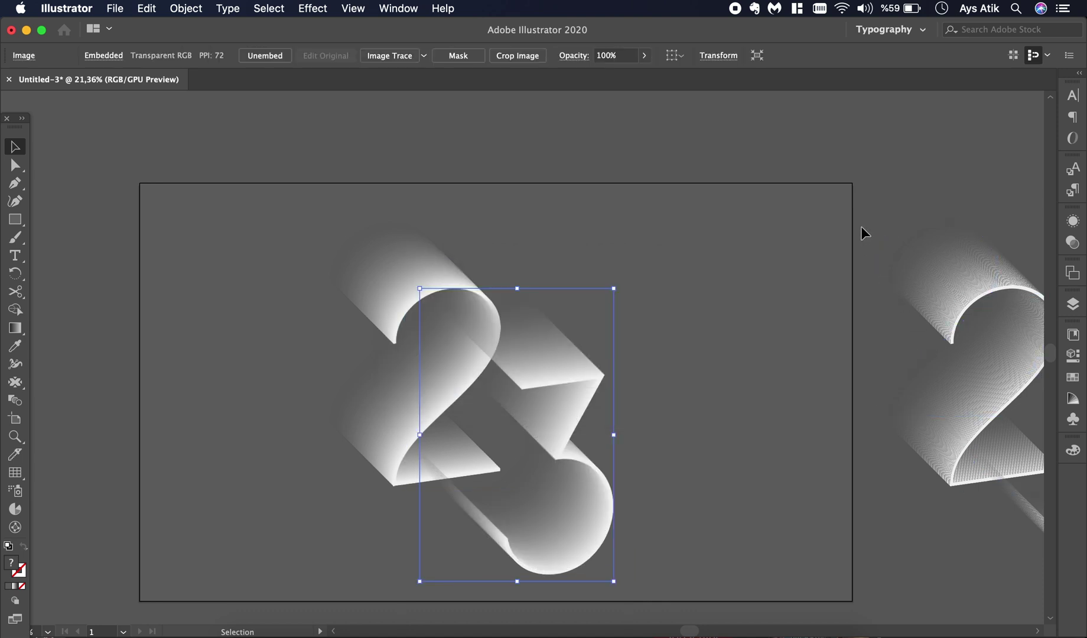
click(856, 215)
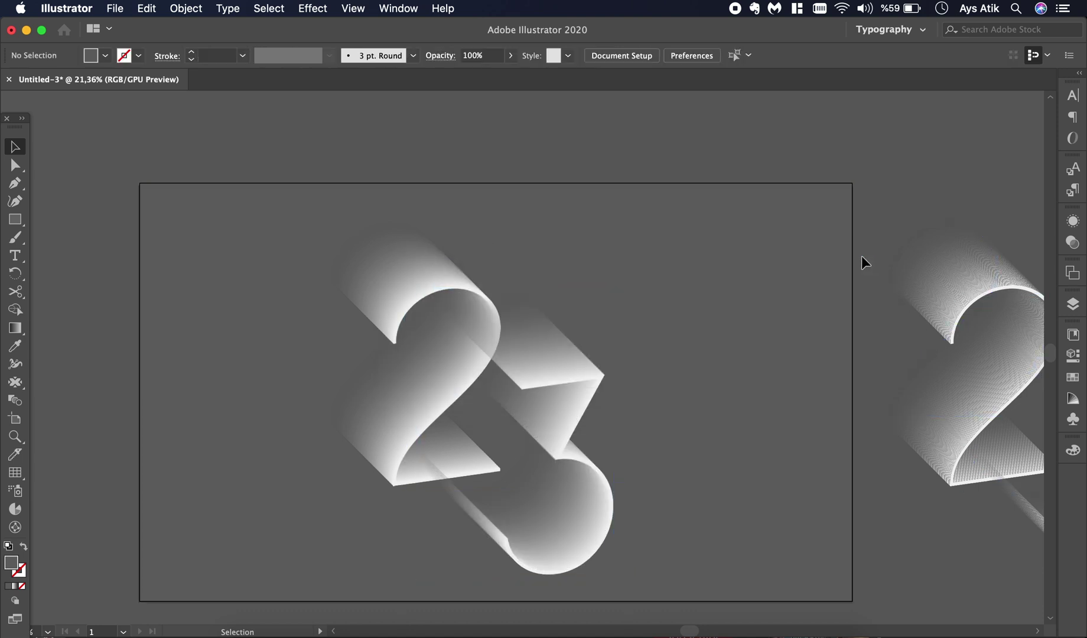
scroll(861, 256, down, 1)
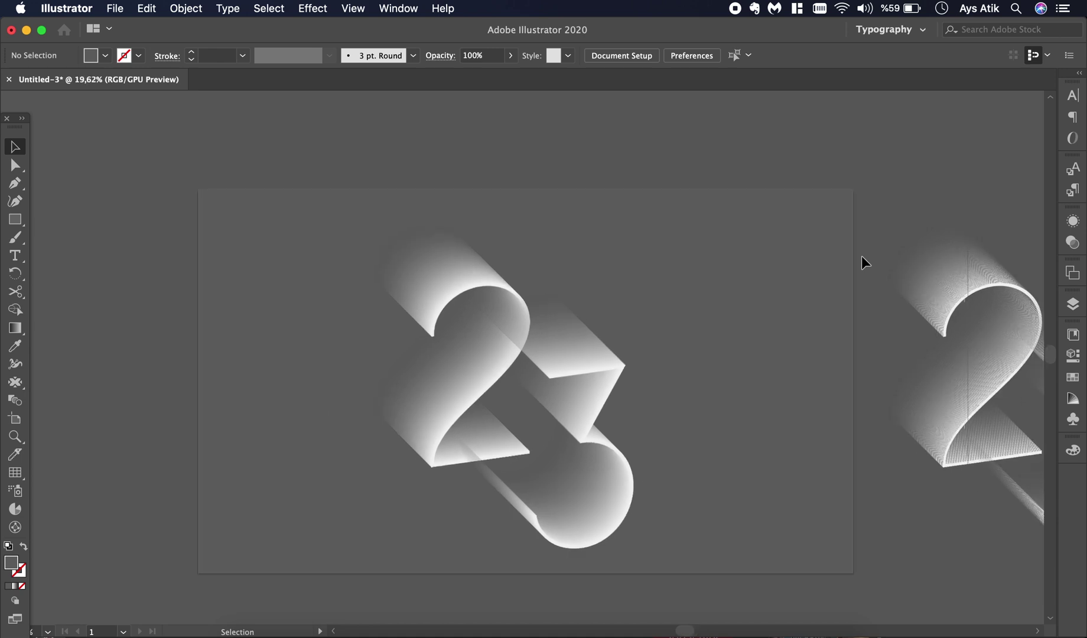
scroll(861, 256, right, 2)
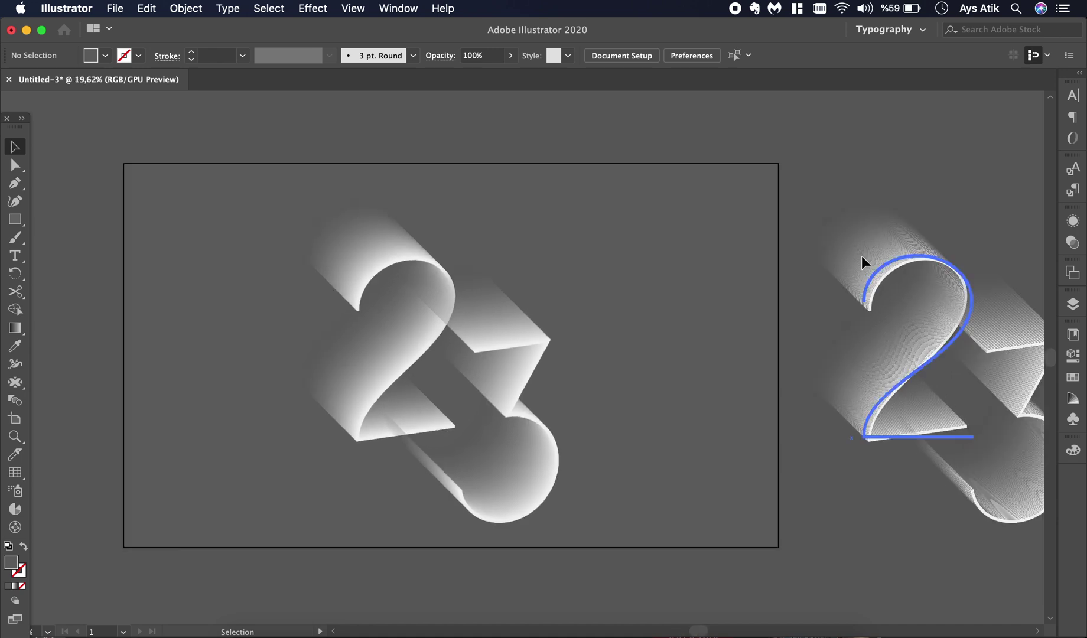
scroll(861, 256, right, 2)
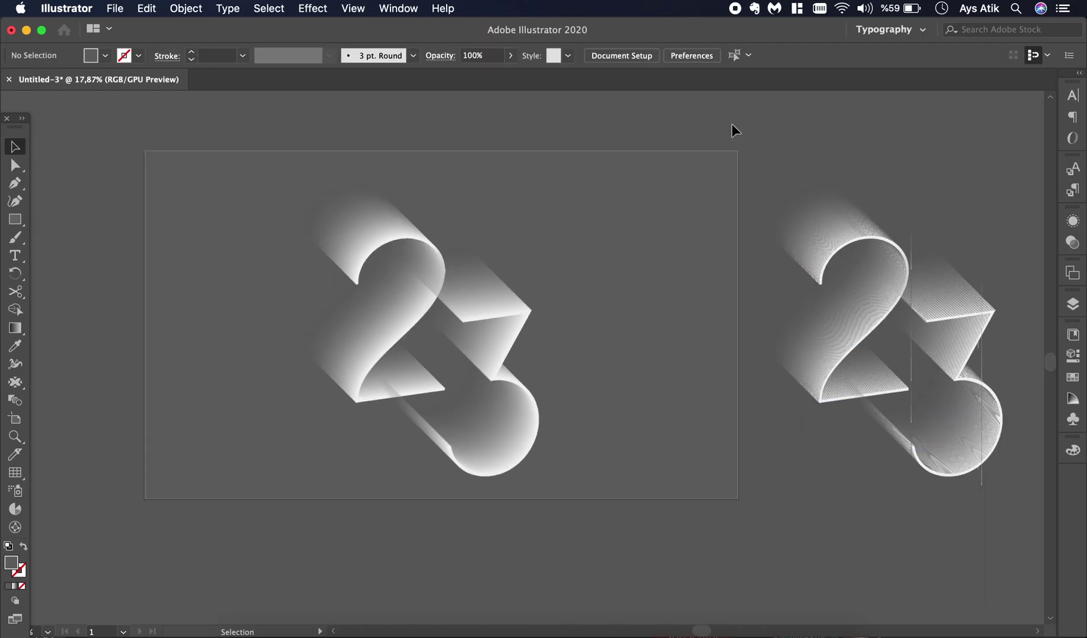
scroll(731, 123, right, 3)
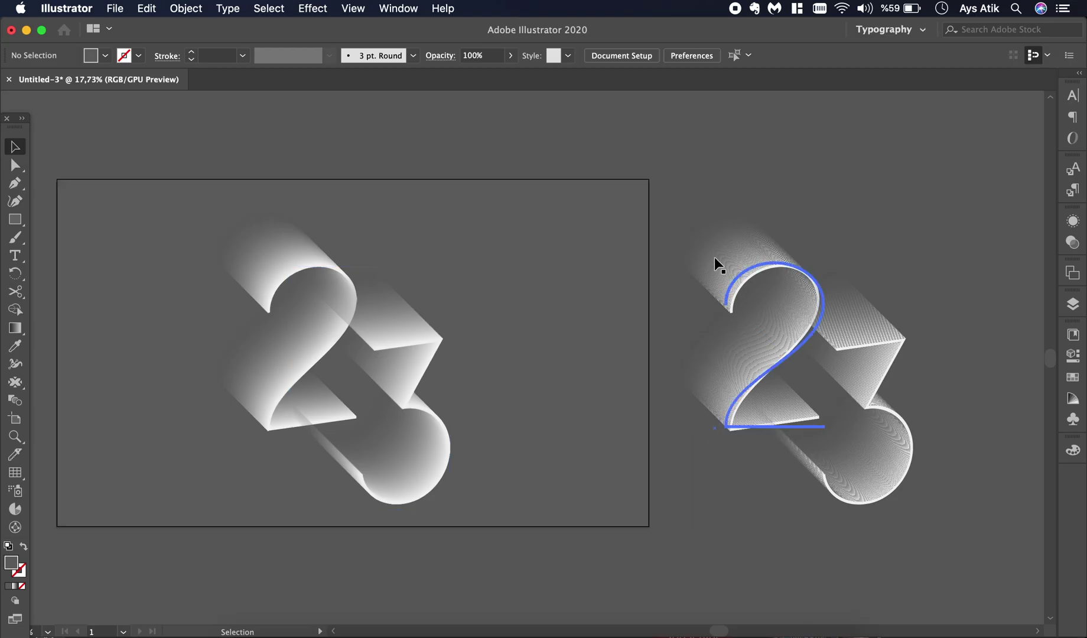
Shorten the 2's shadow by moving its front outline down-right within the blend.
click(698, 231)
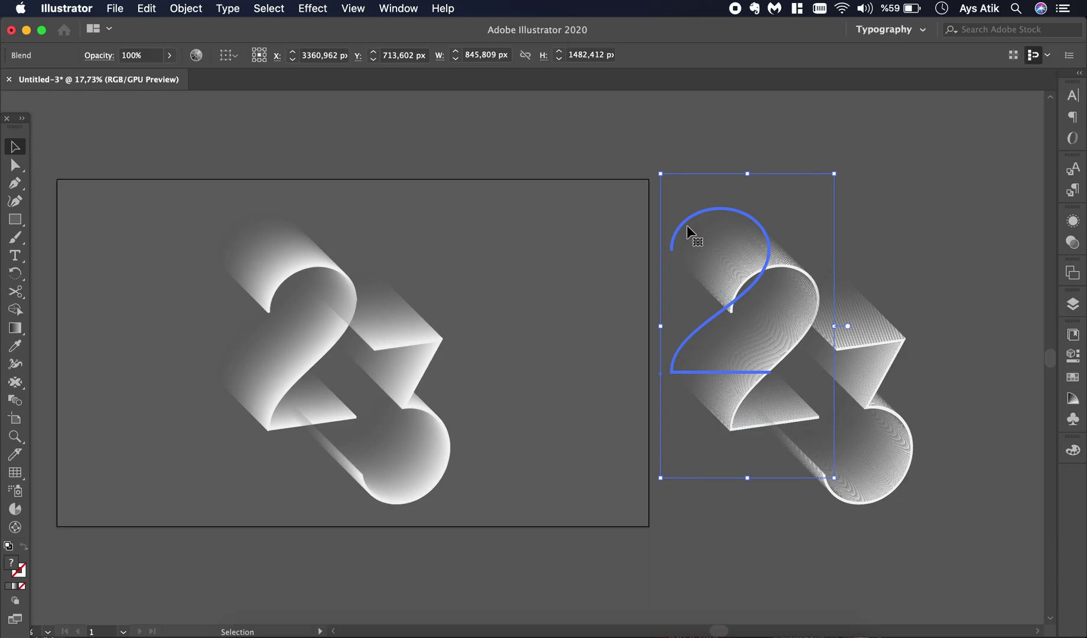
double_click(687, 225)
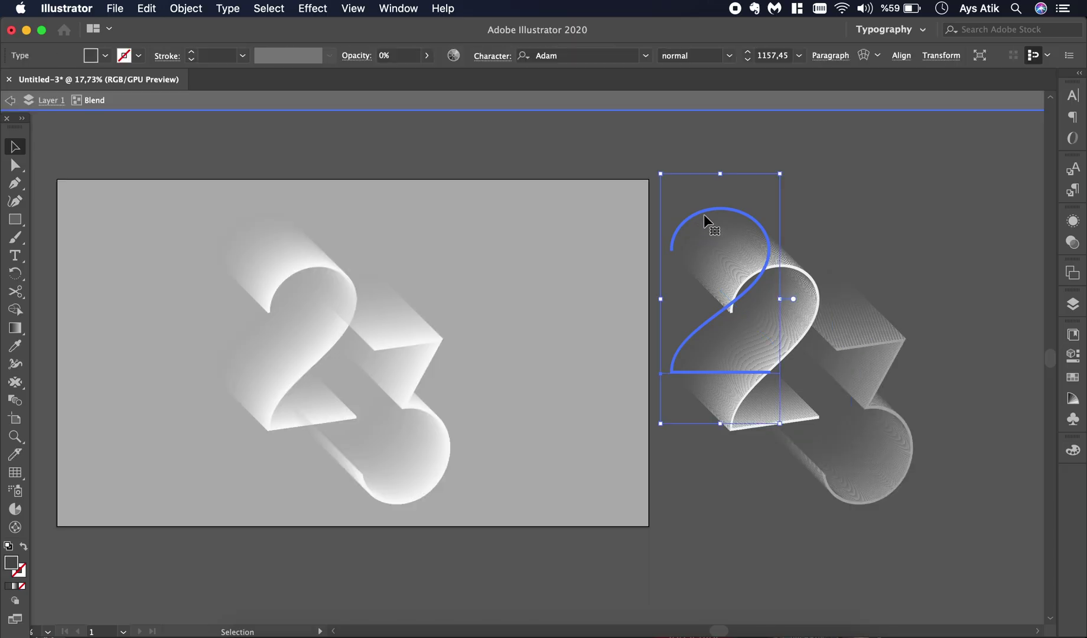
drag(704, 215, 761, 271)
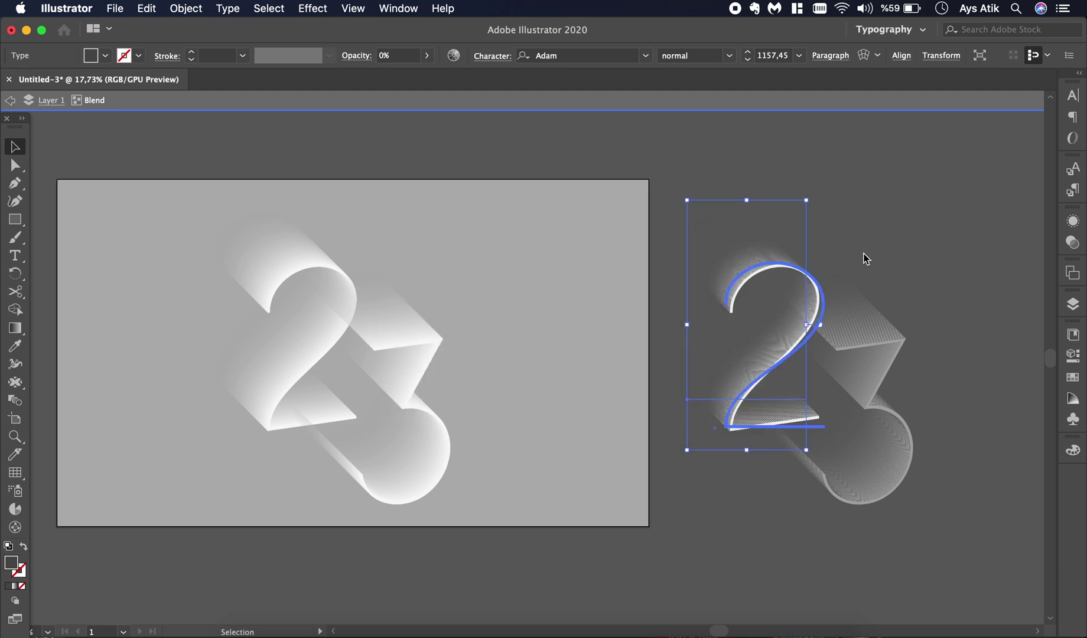
click(883, 223)
double_click(882, 224)
Shorten the 3's shadow by dragging its front outline diagonally down-right.
drag(851, 329, 855, 305)
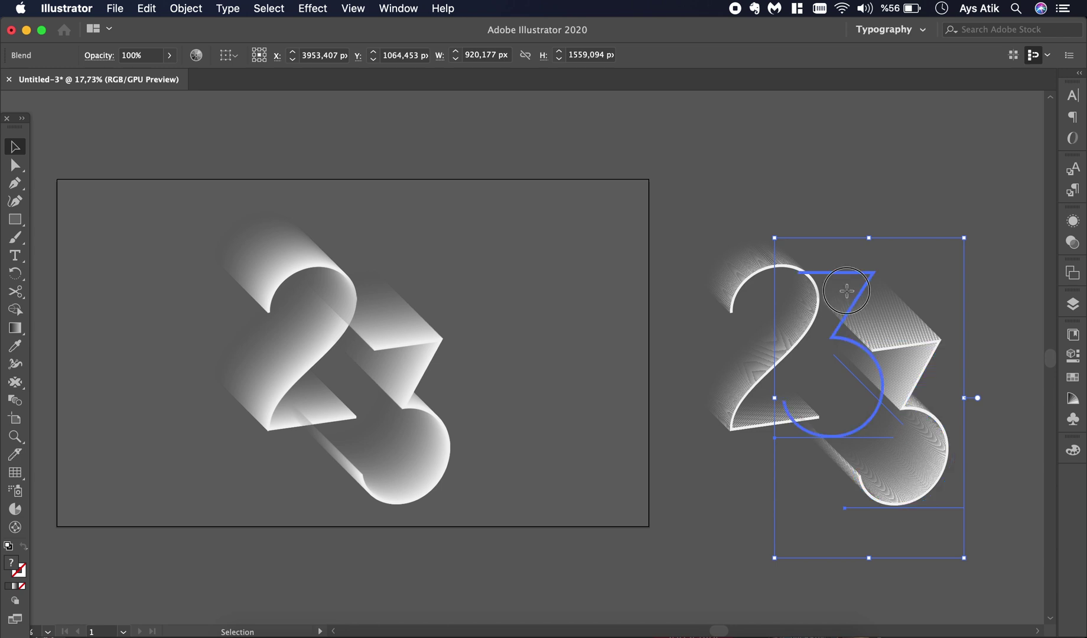
double_click(858, 285)
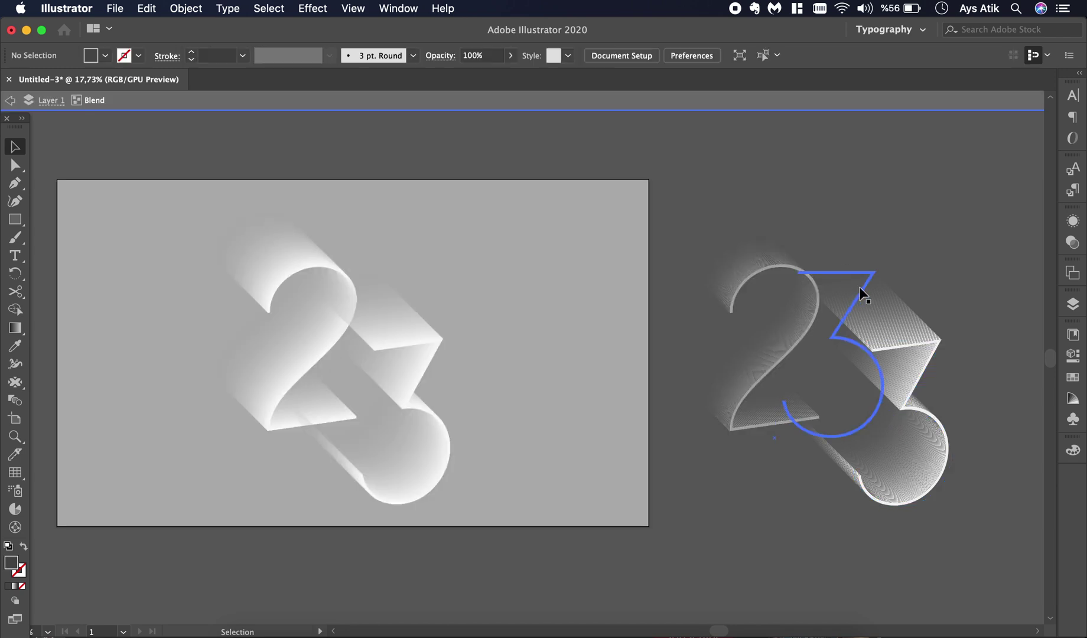
drag(858, 286, 907, 424)
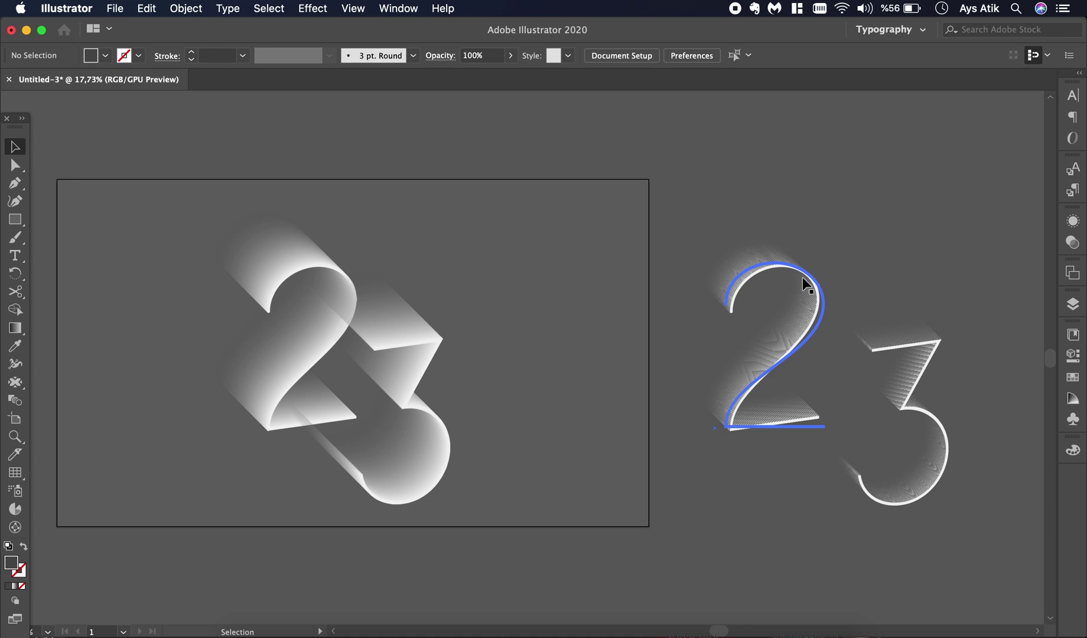
Fill the background rectangle with a darker gray swatch.
click(802, 277)
click(887, 278)
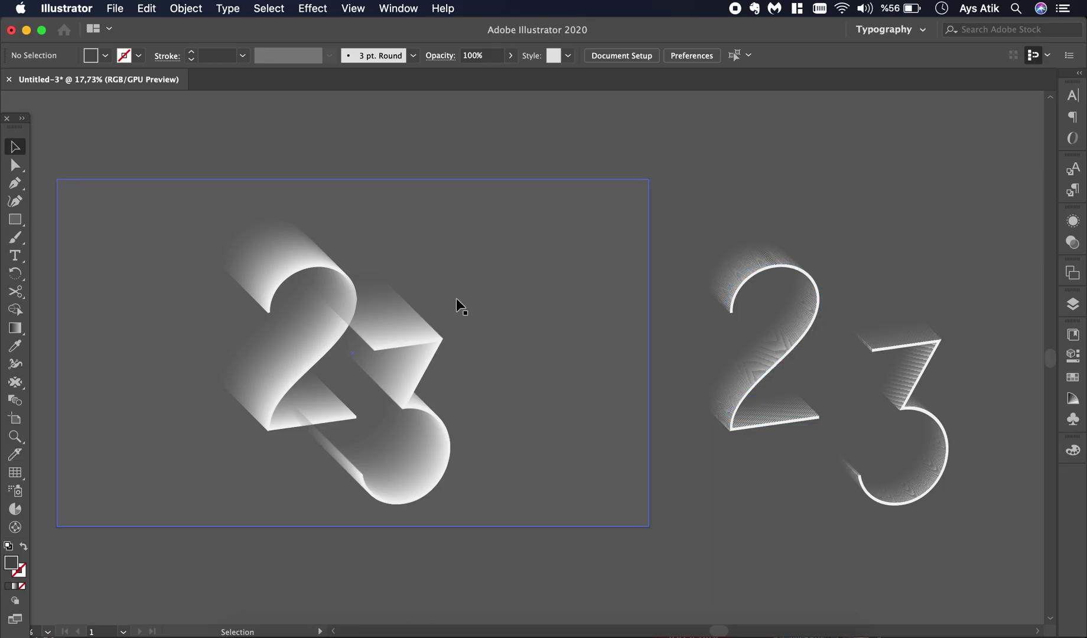
click(493, 274)
key(super+shift+a)
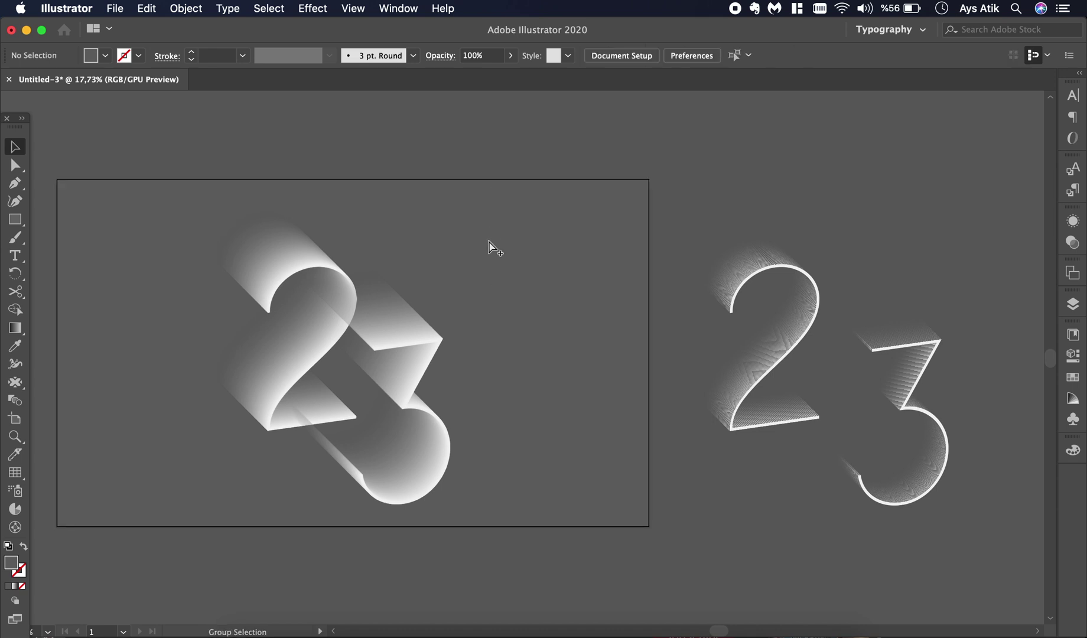
click(491, 239)
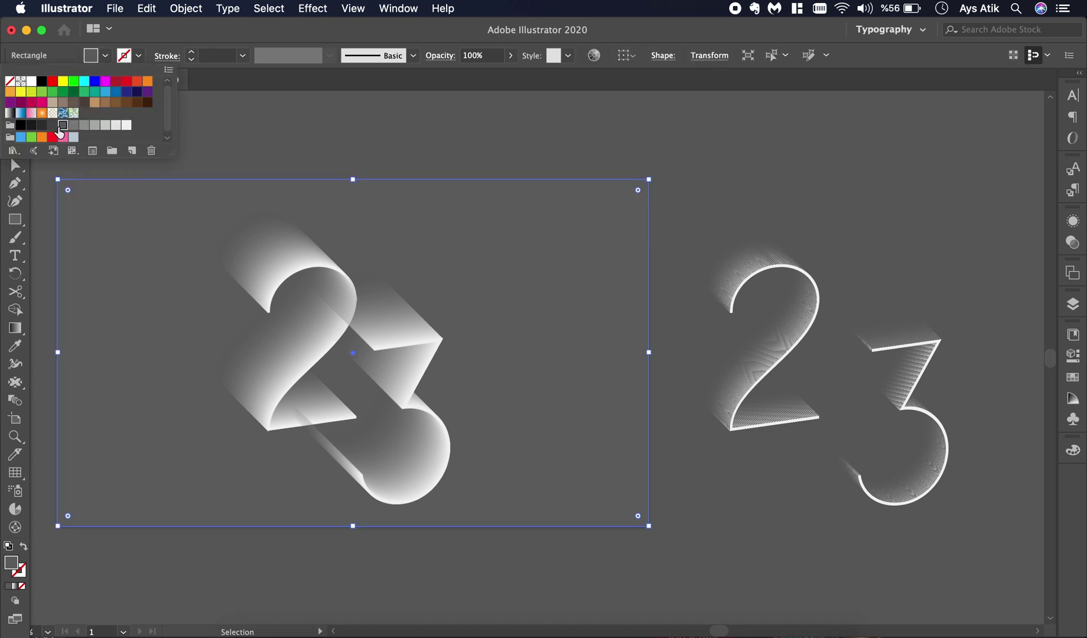
click(53, 125)
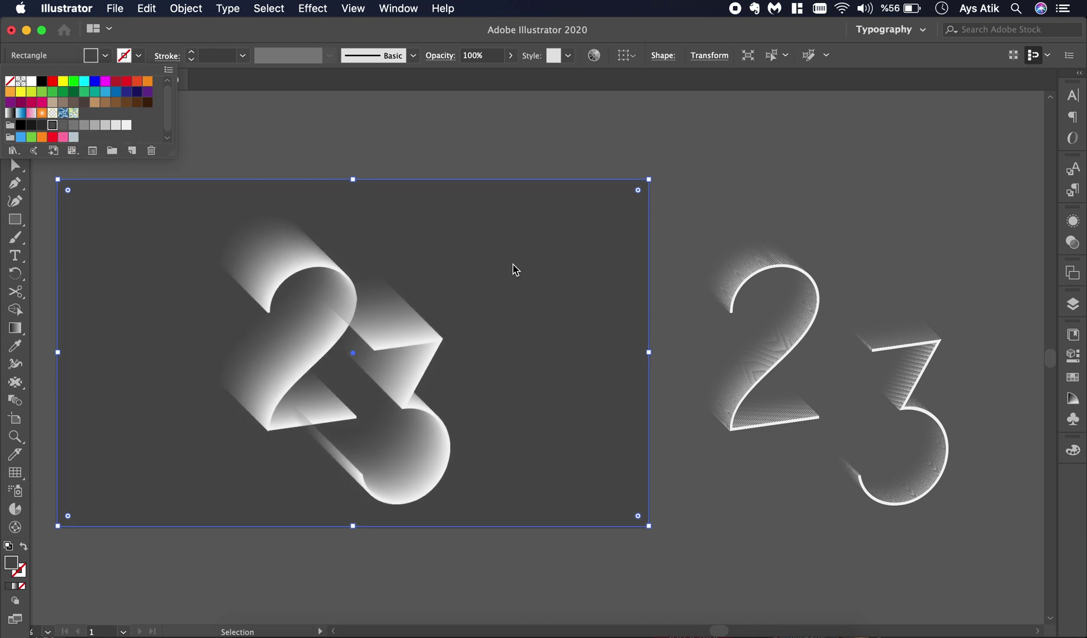
click(497, 220)
Shift the original 23 image left and place the line-blend 23 on the artboard.
key(super+shift+a)
drag(384, 411, 240, 407)
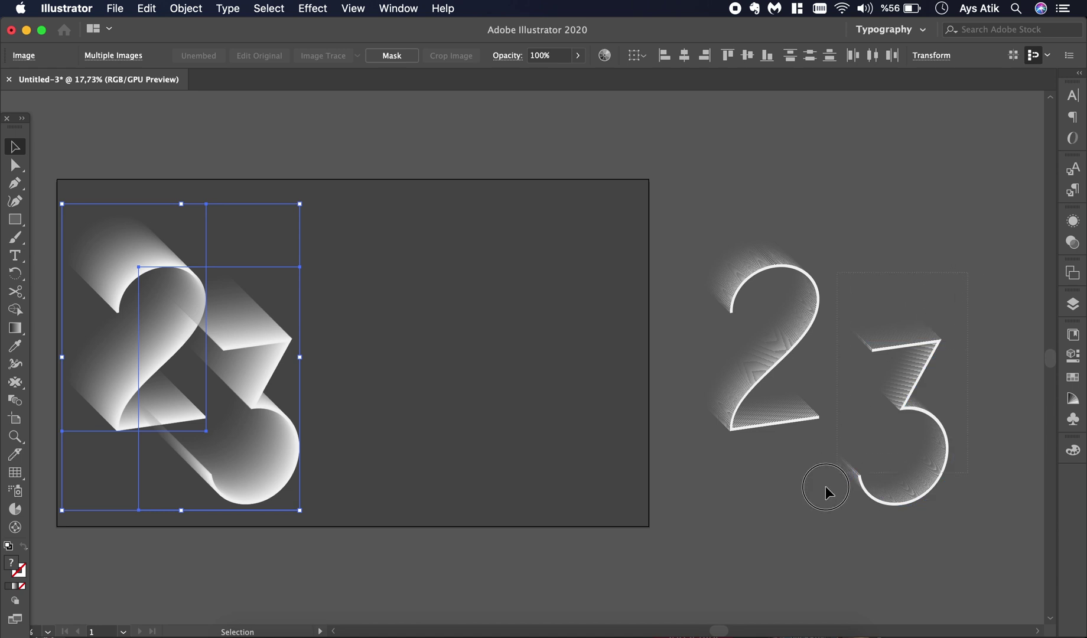
click(793, 500)
drag(868, 373, 792, 372)
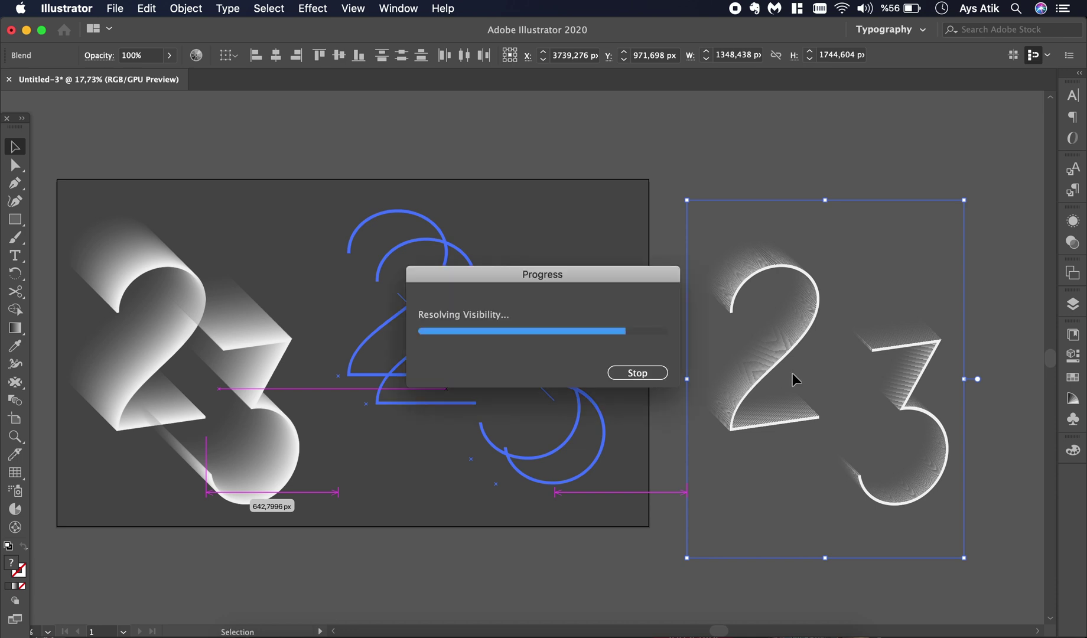
click(826, 313)
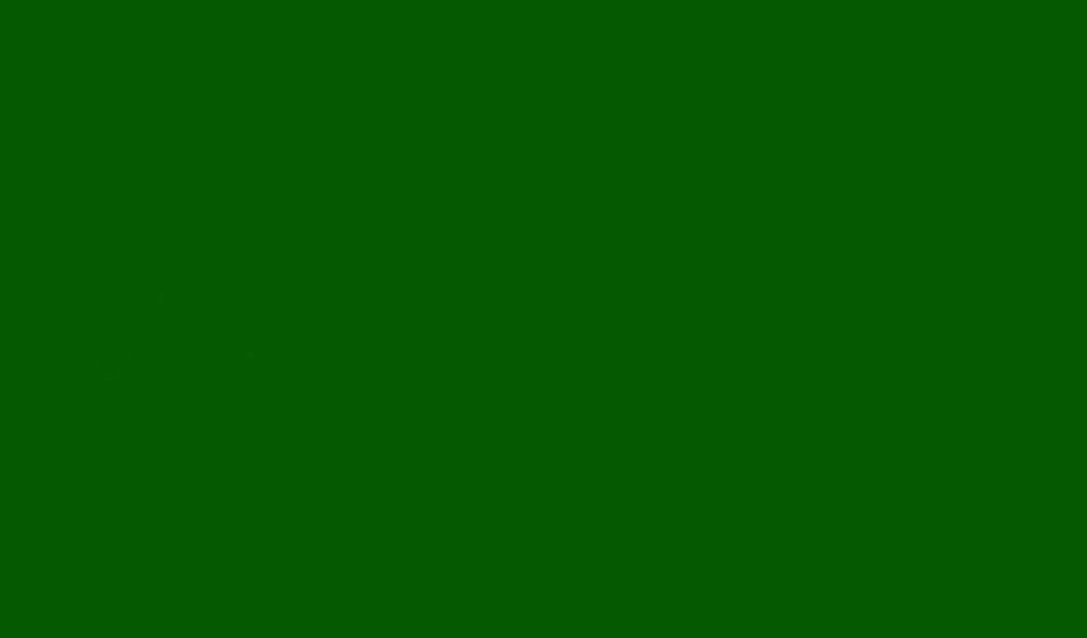
click(460, 304)
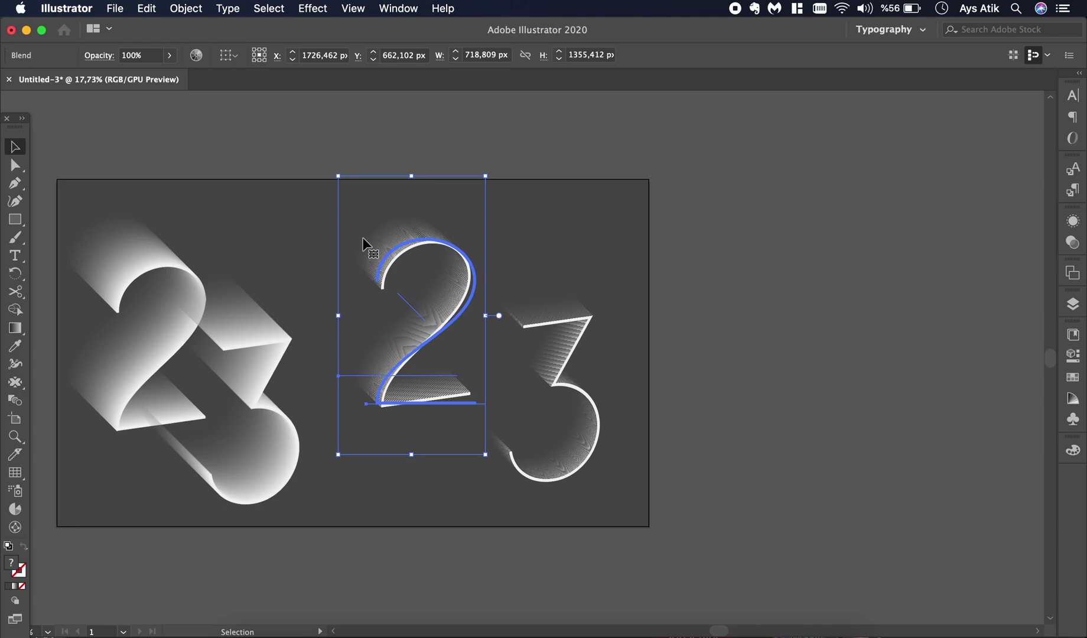
double_click(357, 237)
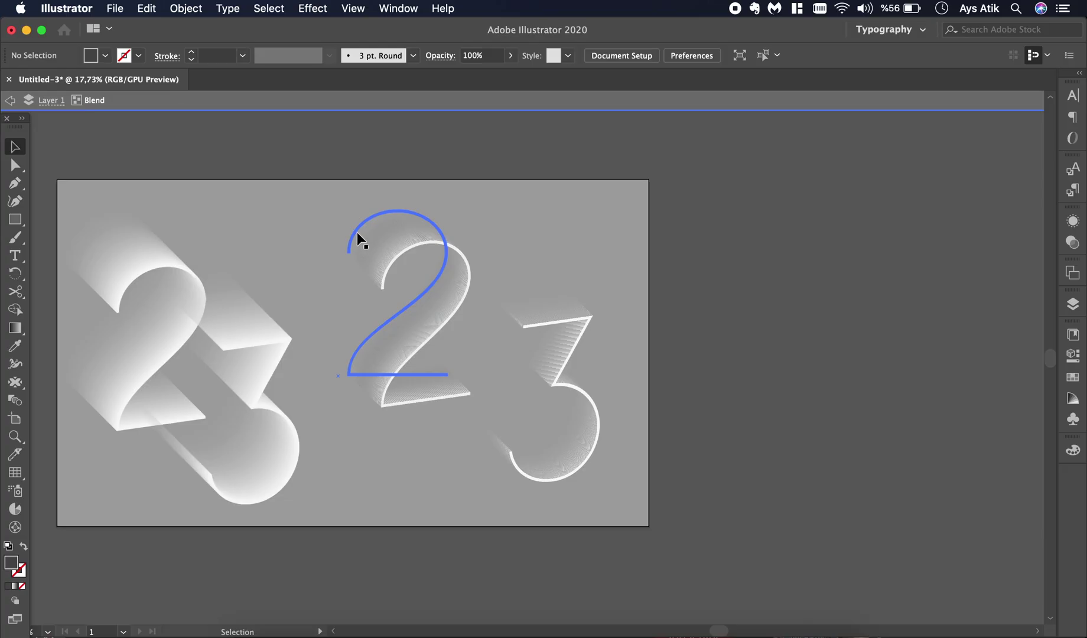
click(356, 232)
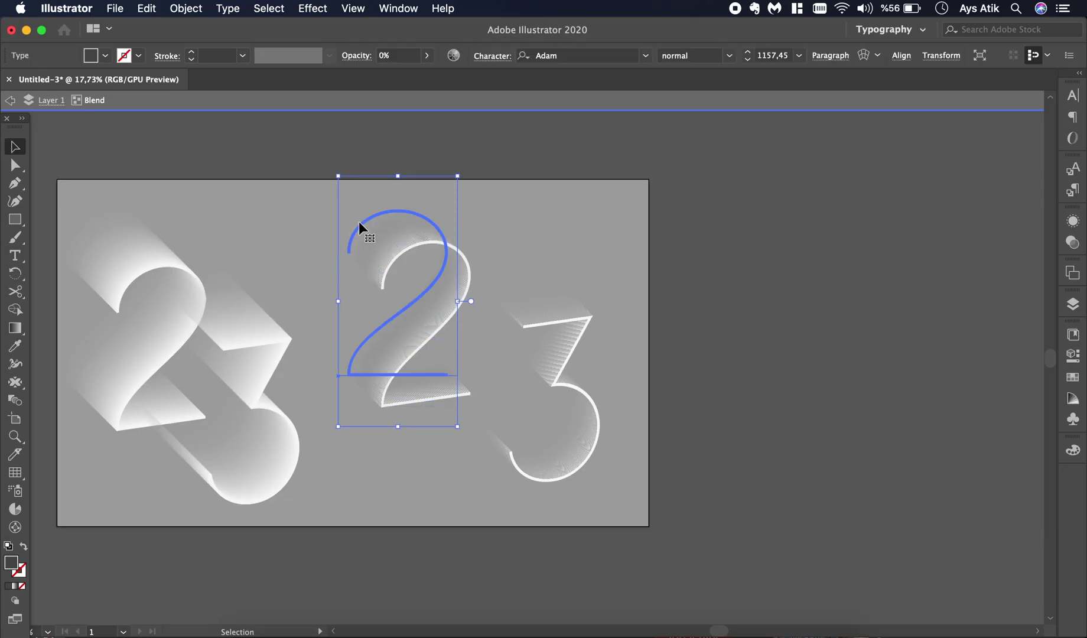
drag(359, 223, 378, 235)
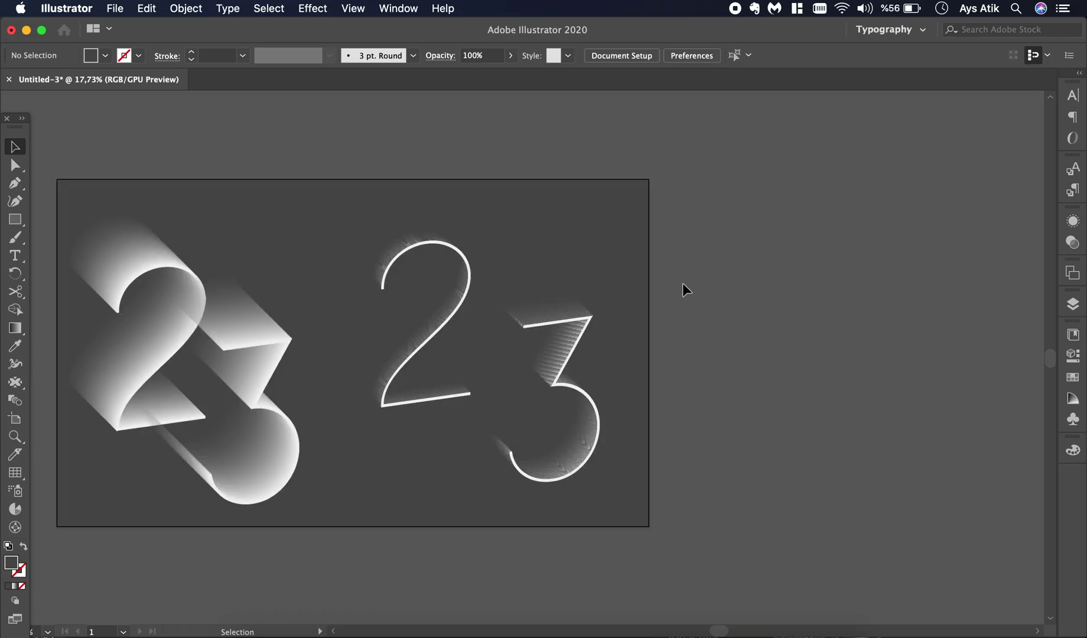
double_click(378, 262)
click(378, 261)
drag(378, 259, 372, 249)
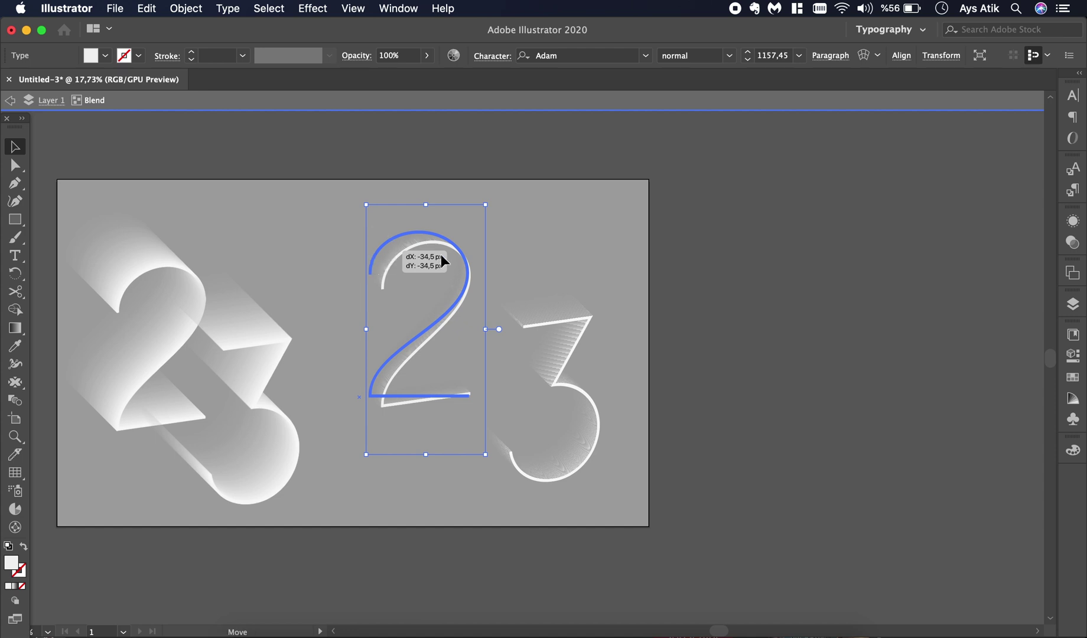
drag(441, 255, 441, 255)
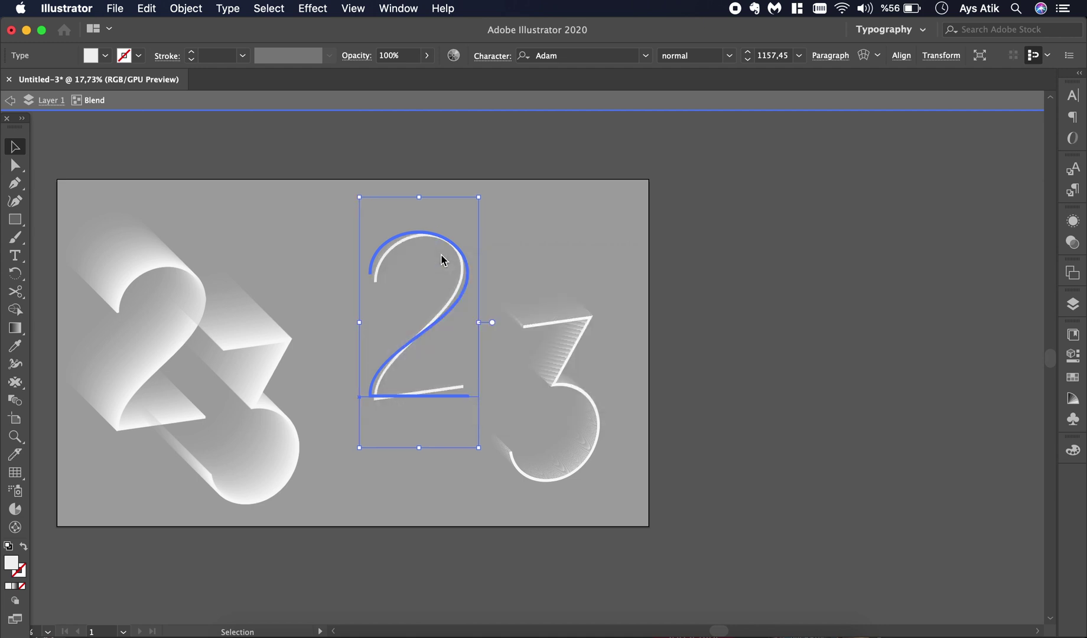
double_click(877, 284)
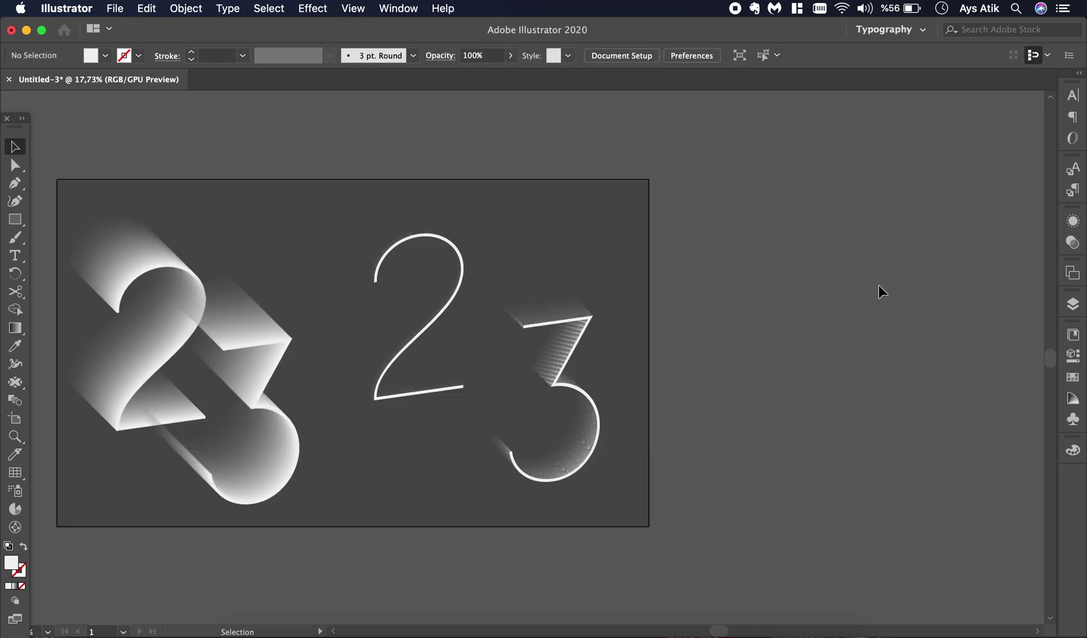
key(a)
double_click(549, 270)
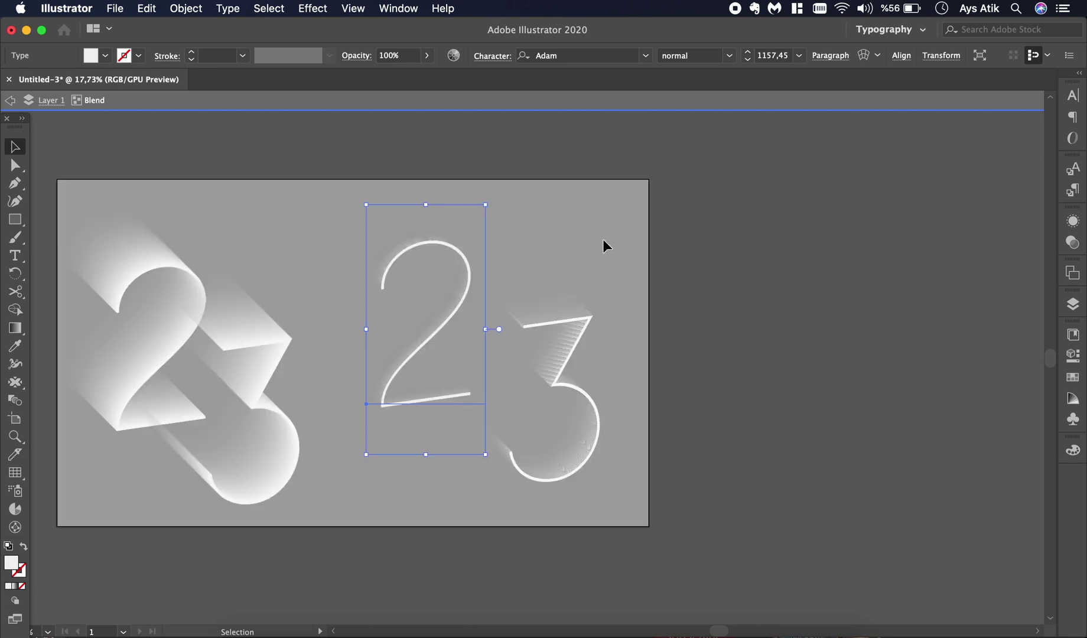
key(a)
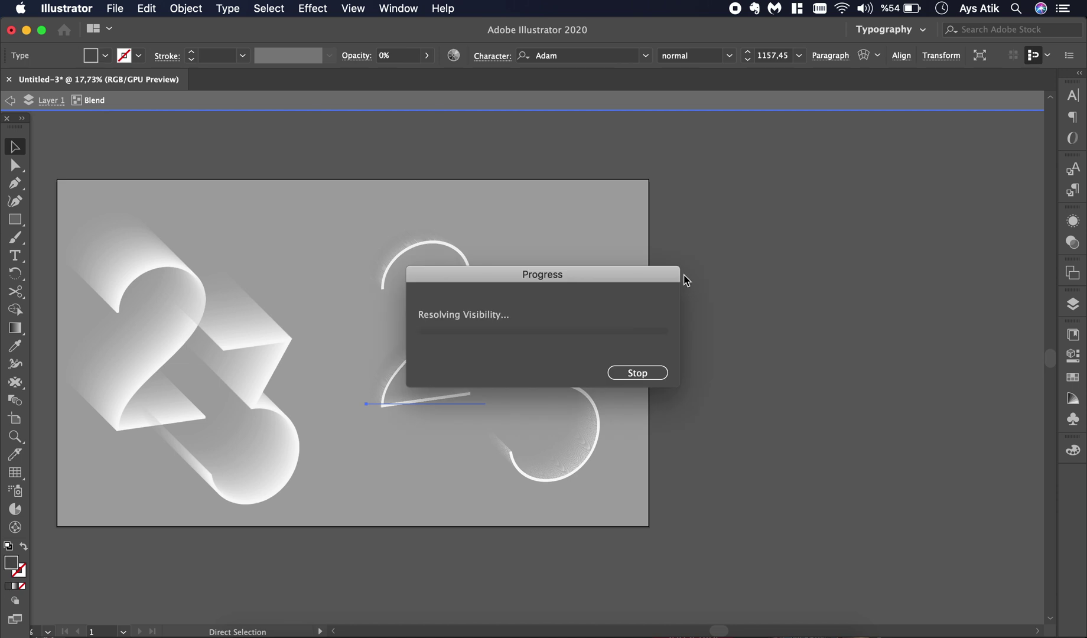
double_click(683, 274)
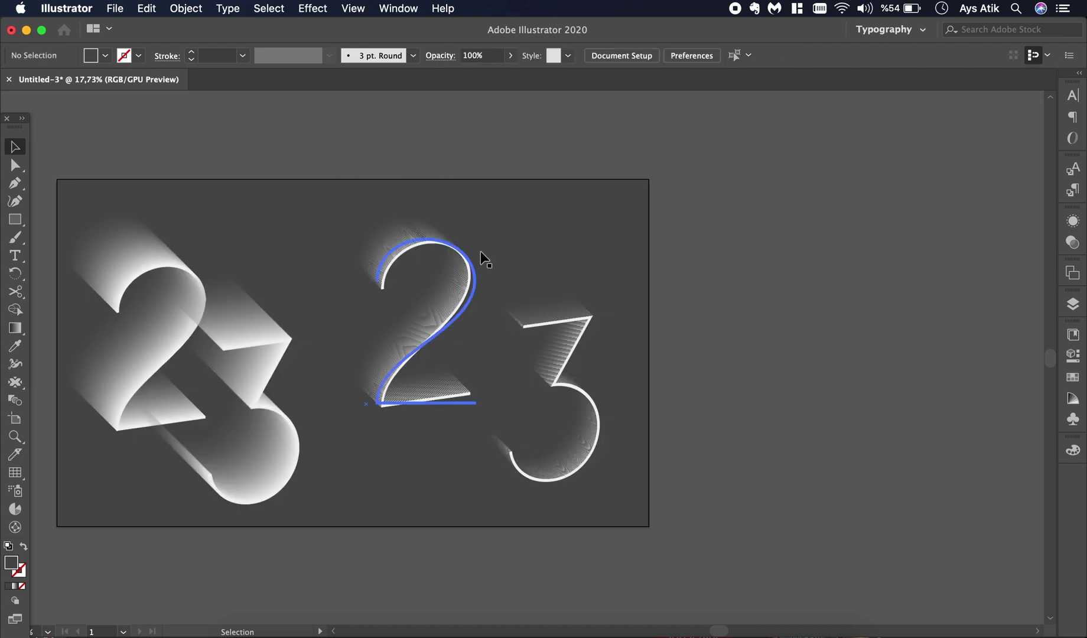
Rasterize the line-blend 2 with a transparent background.
click(452, 268)
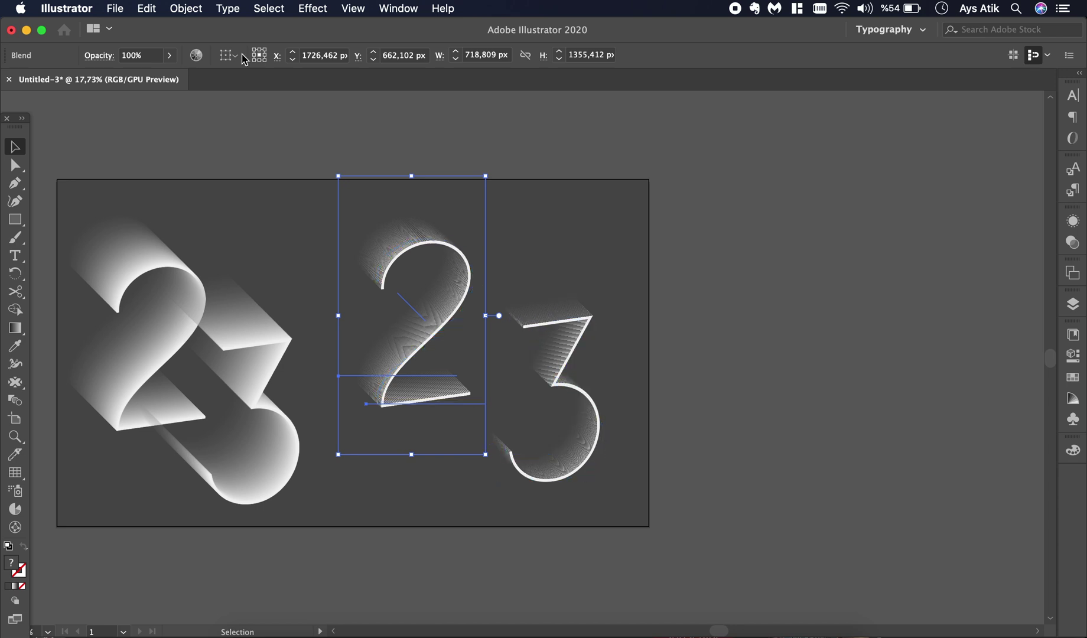
click(201, 13)
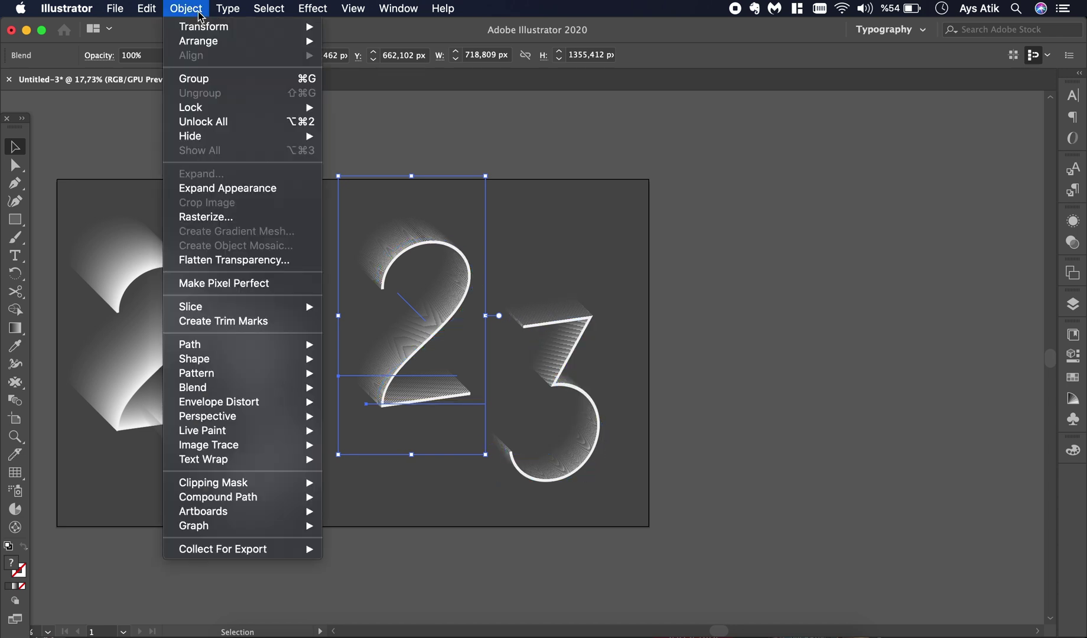
click(246, 222)
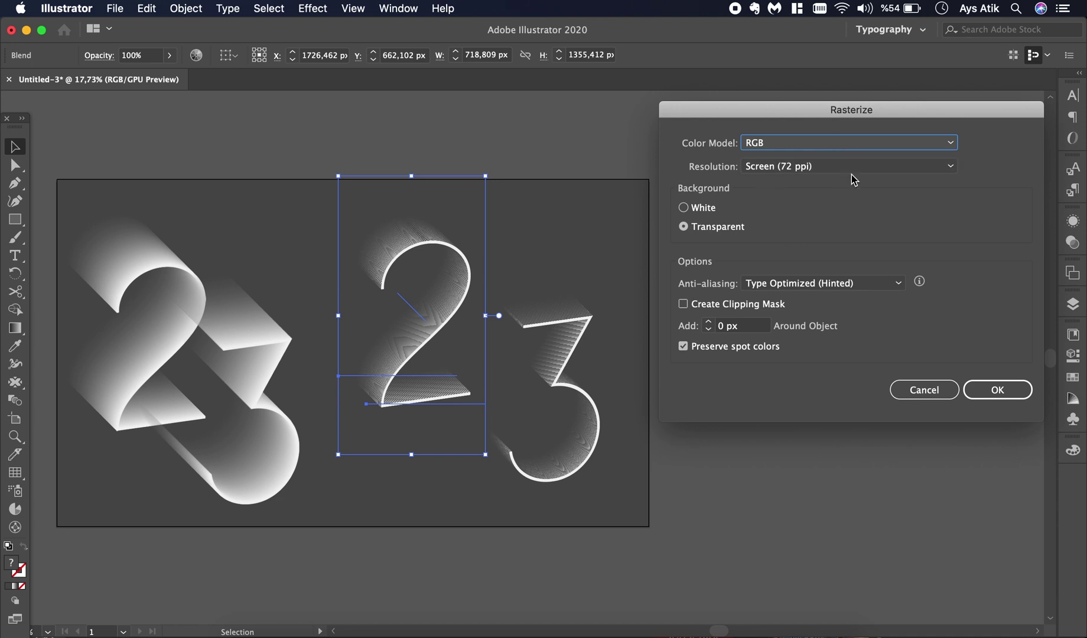
click(994, 394)
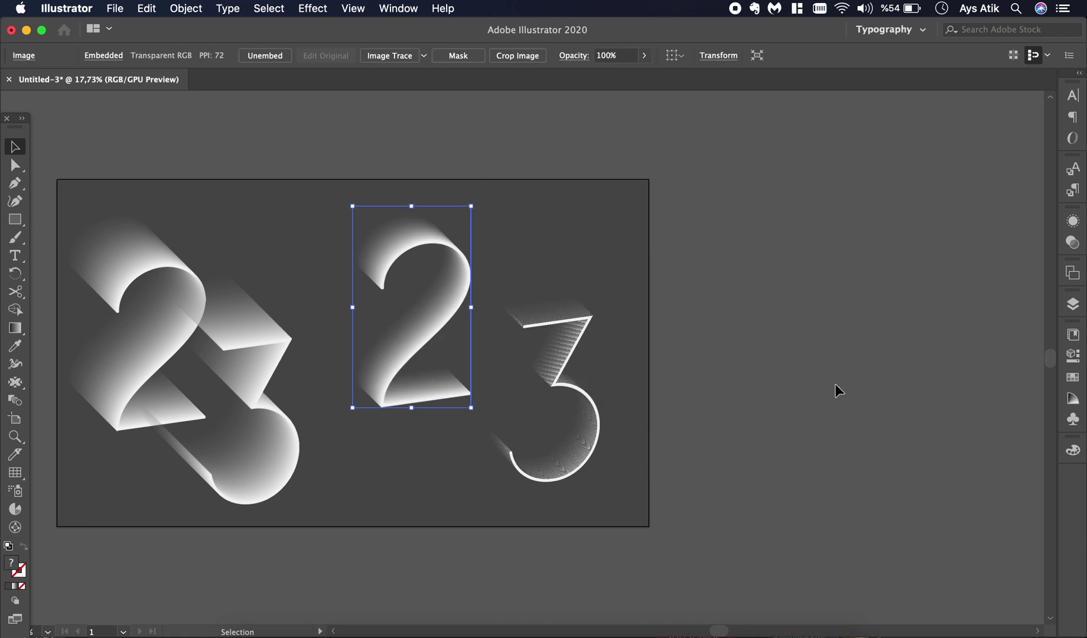
click(835, 385)
Rasterize the line-blend 3 and slide it left against the 2.
click(559, 330)
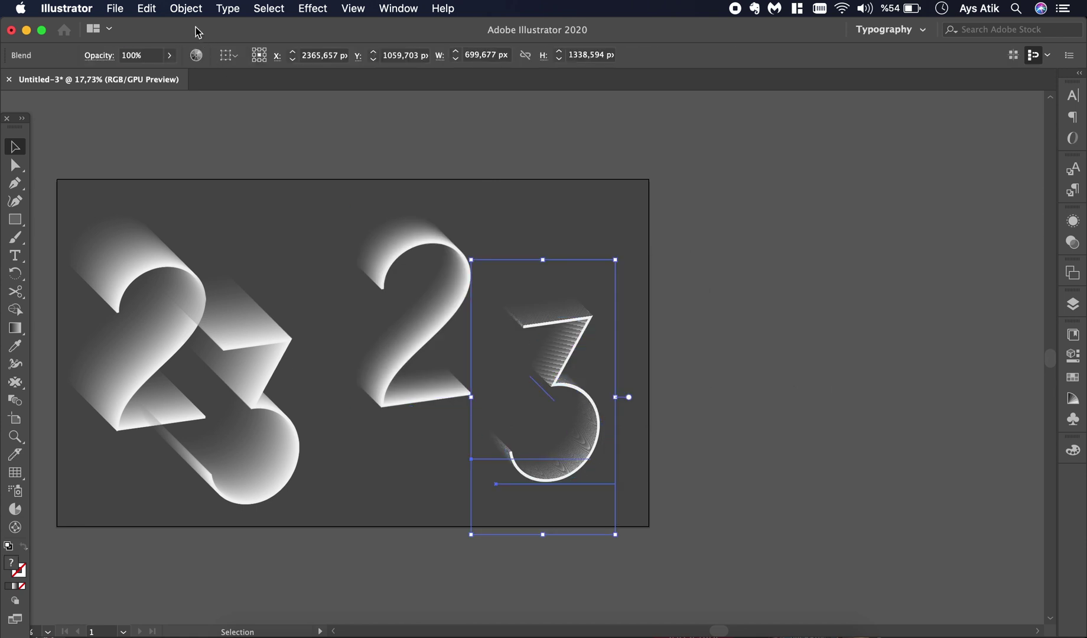
click(185, 8)
click(225, 213)
click(985, 389)
click(780, 395)
drag(562, 378, 523, 372)
click(705, 384)
Delete the old shaded 3 and 2 images on the artboard's left side.
scroll(704, 385, left, 3)
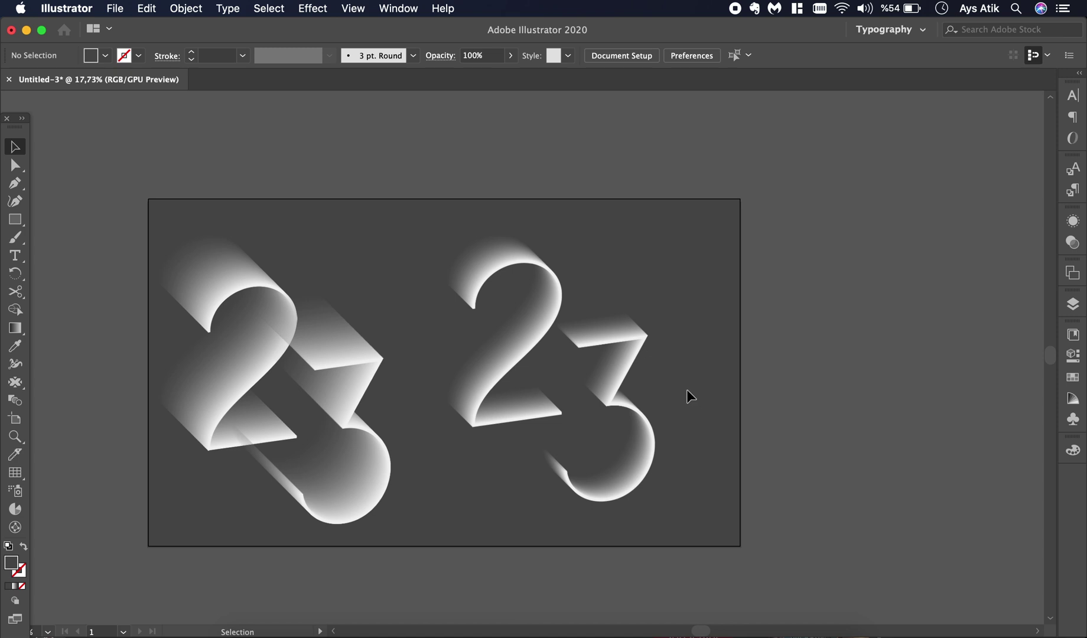
click(360, 368)
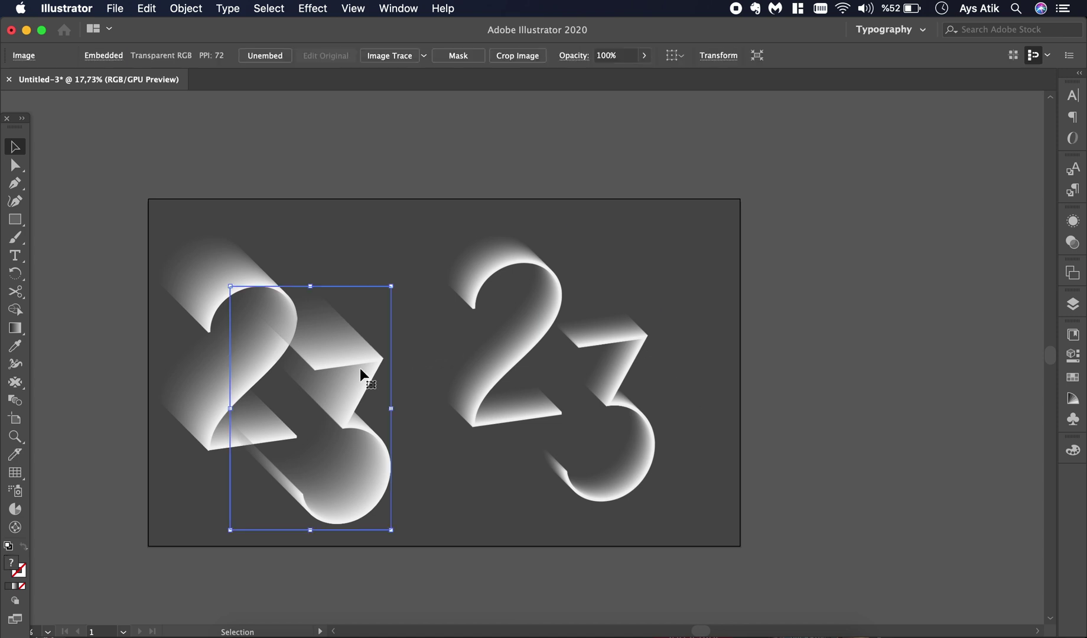
key(Delete)
click(251, 378)
key(Delete)
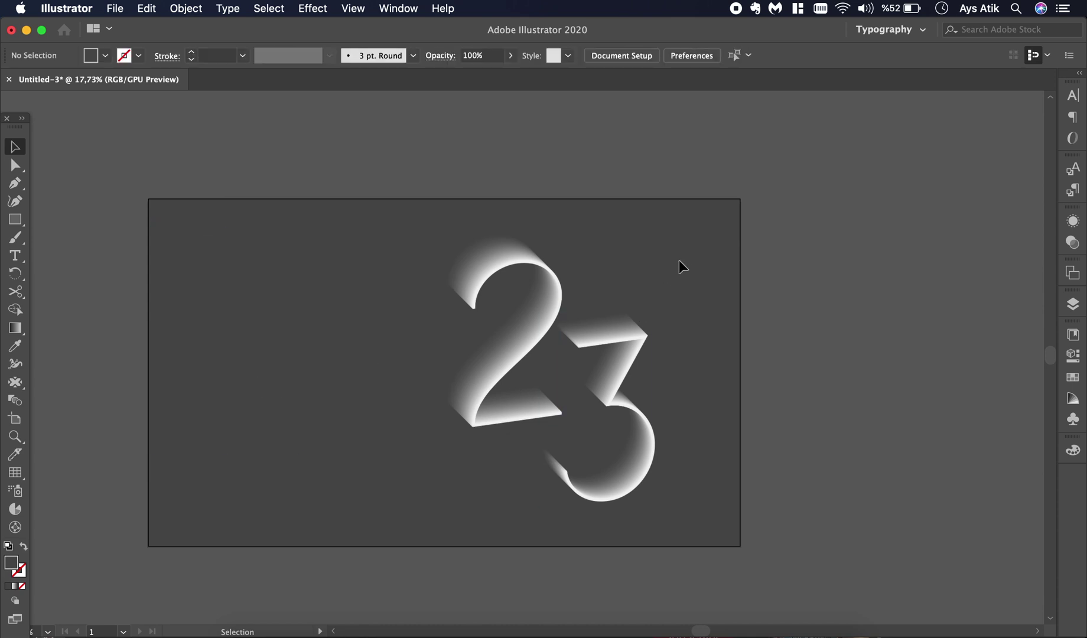